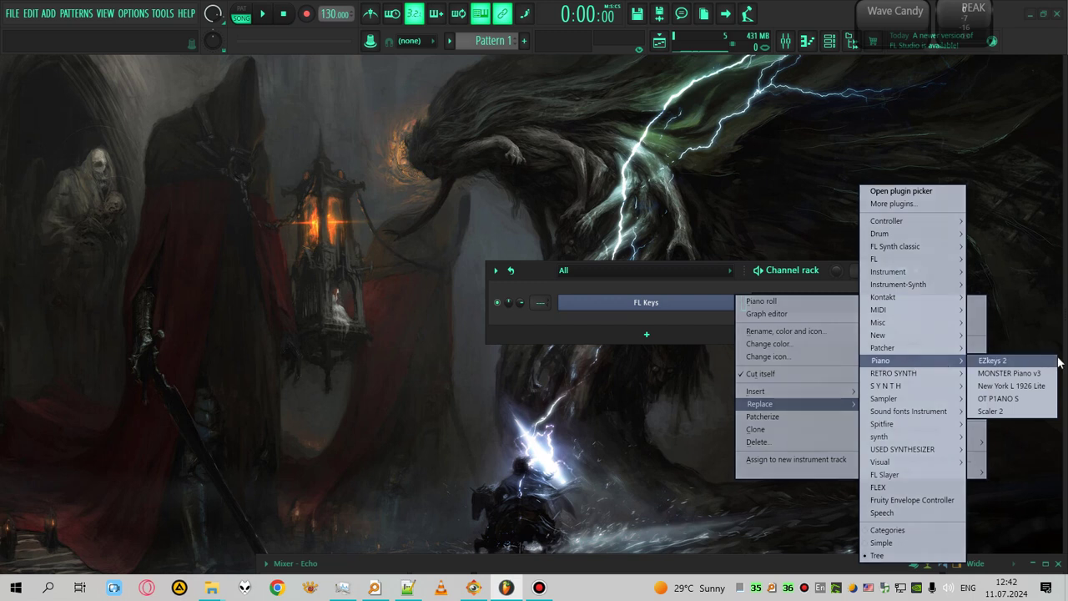
# Replace the FL Keys channel's instrument with OT P1ANO S and close the new instrument's window.
pyautogui.click(1036, 399)
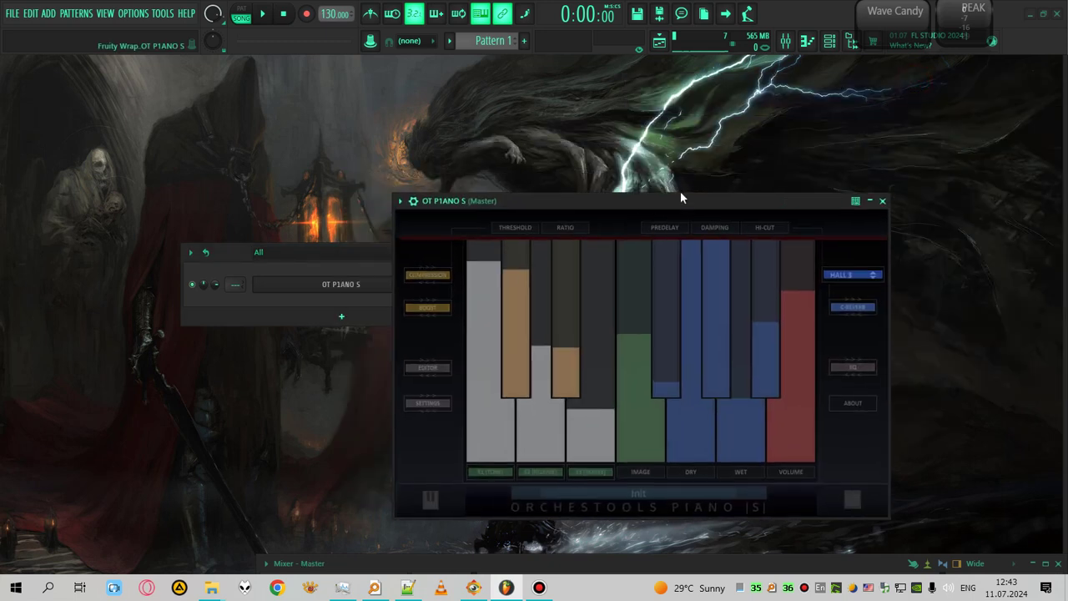
pyautogui.moveTo(226, 248); pyautogui.dragTo(248, 150)
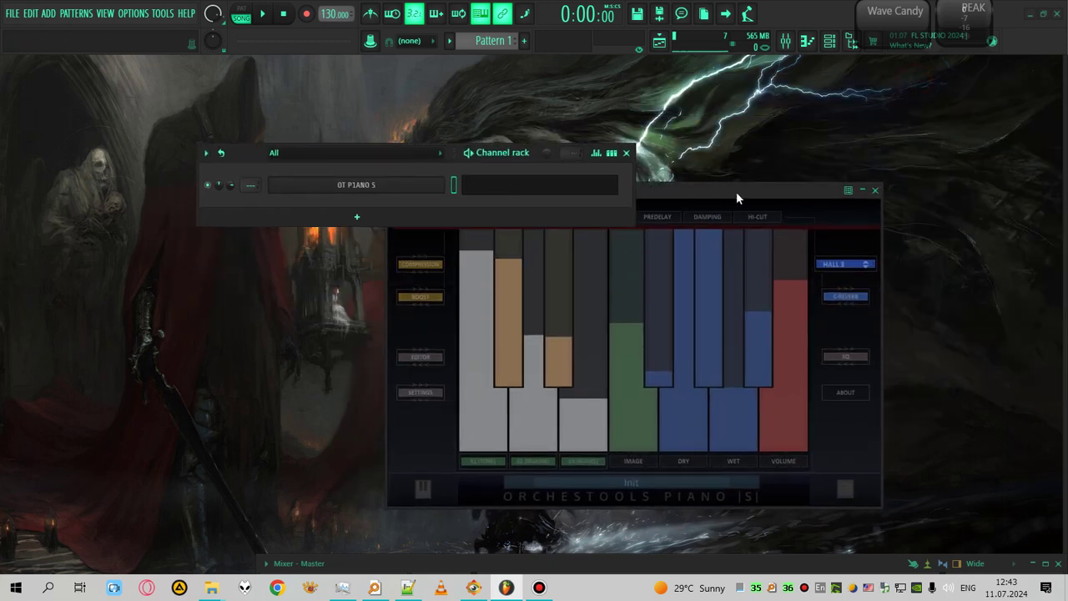
pyautogui.moveTo(739, 189); pyautogui.dragTo(755, 202)
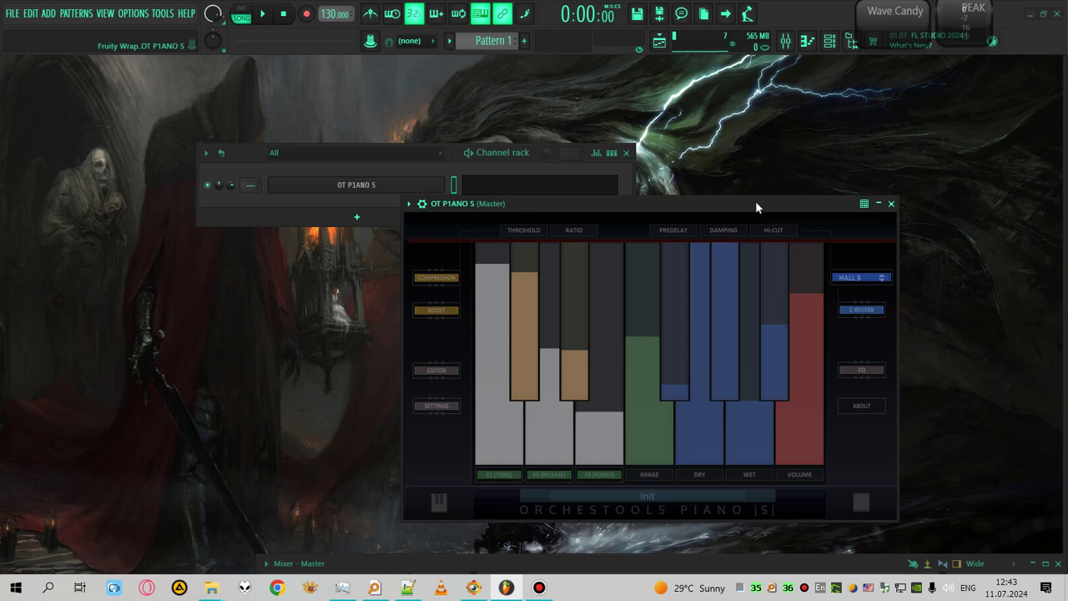
pyautogui.moveTo(229, 154); pyautogui.dragTo(282, 108)
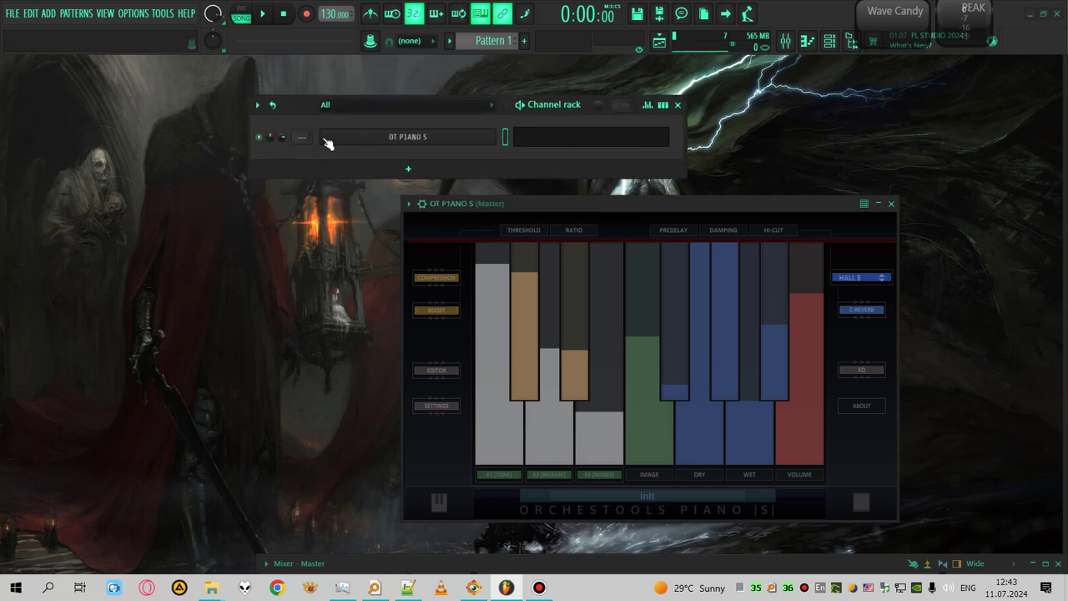
pyautogui.click(892, 204)
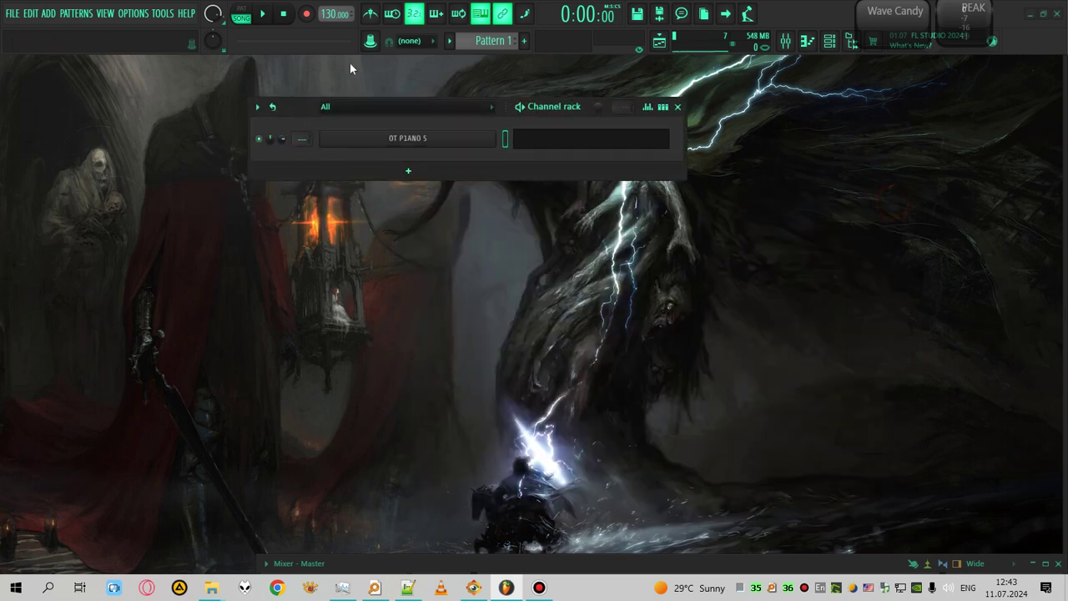
# Set the tempo to 80 BPM and open the OT P1ANO S channel's piano roll with the channel rack closed.
pyautogui.moveTo(335, 13); pyautogui.dragTo(335, 42)
pyautogui.moveTo(304, 104); pyautogui.dragTo(330, 170)
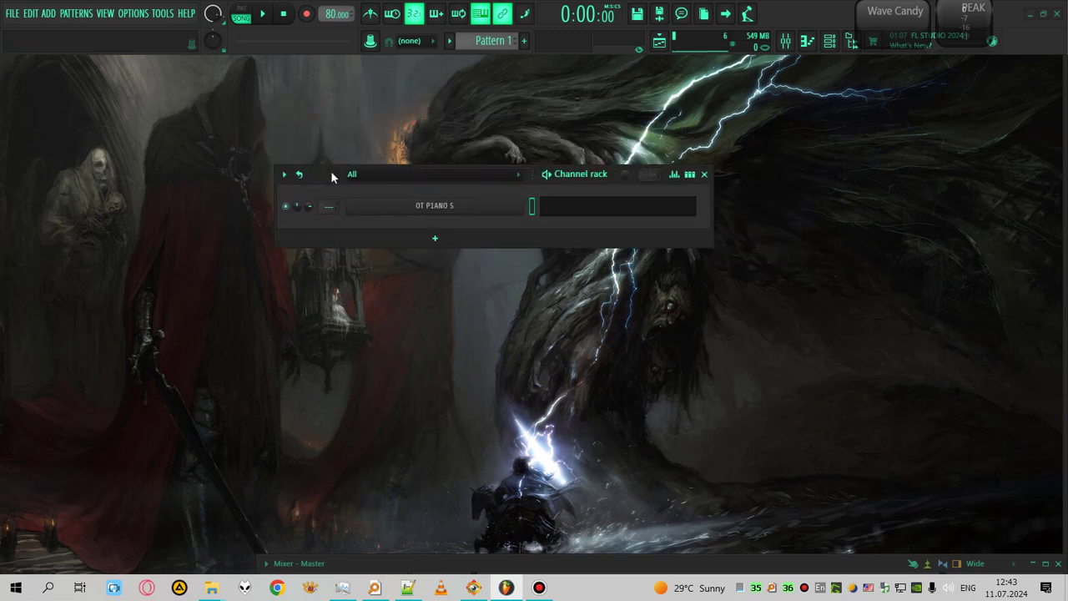
pyautogui.click(588, 208)
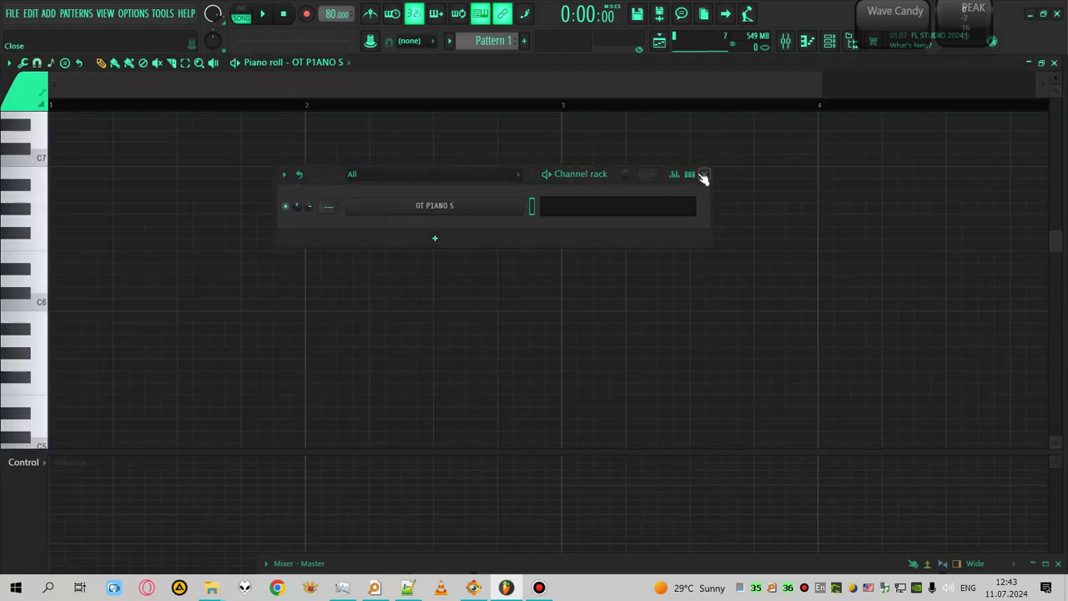
pyautogui.click(704, 175)
pyautogui.moveTo(824, 94); pyautogui.dragTo(537, 85)
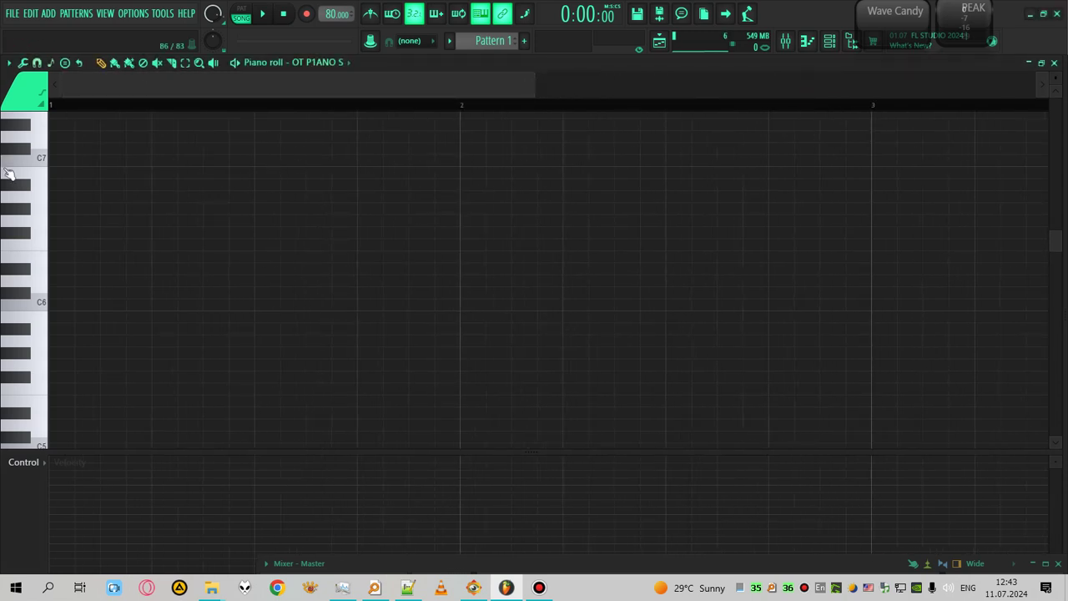
# Audition F notes in several octaves, including F6, F5 and F4, on the piano roll's keyboard.
pyautogui.click(33, 247)
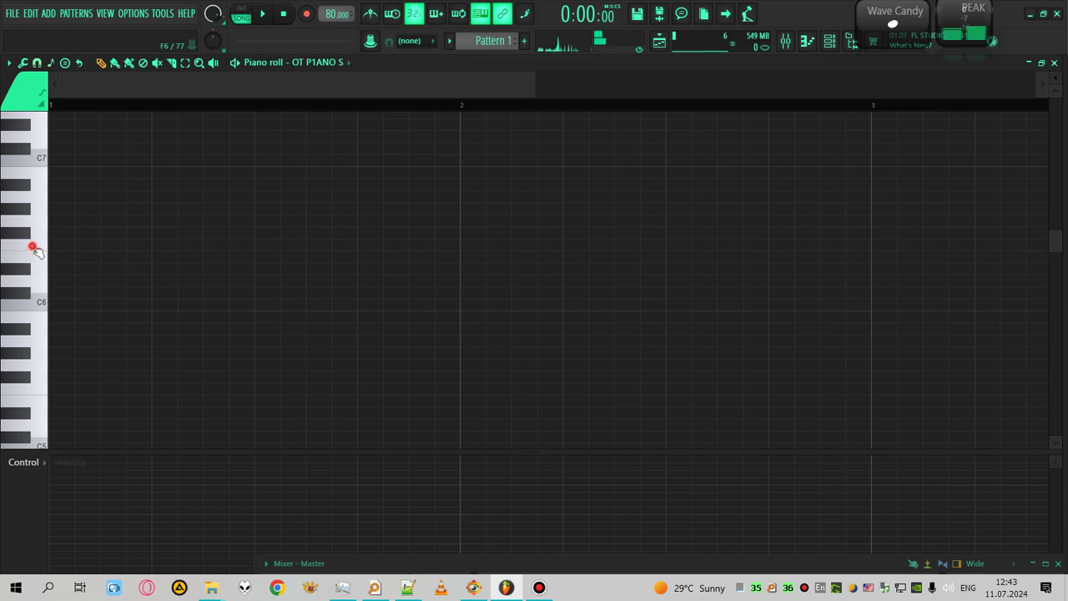
pyautogui.scroll(-4, 34, 242)
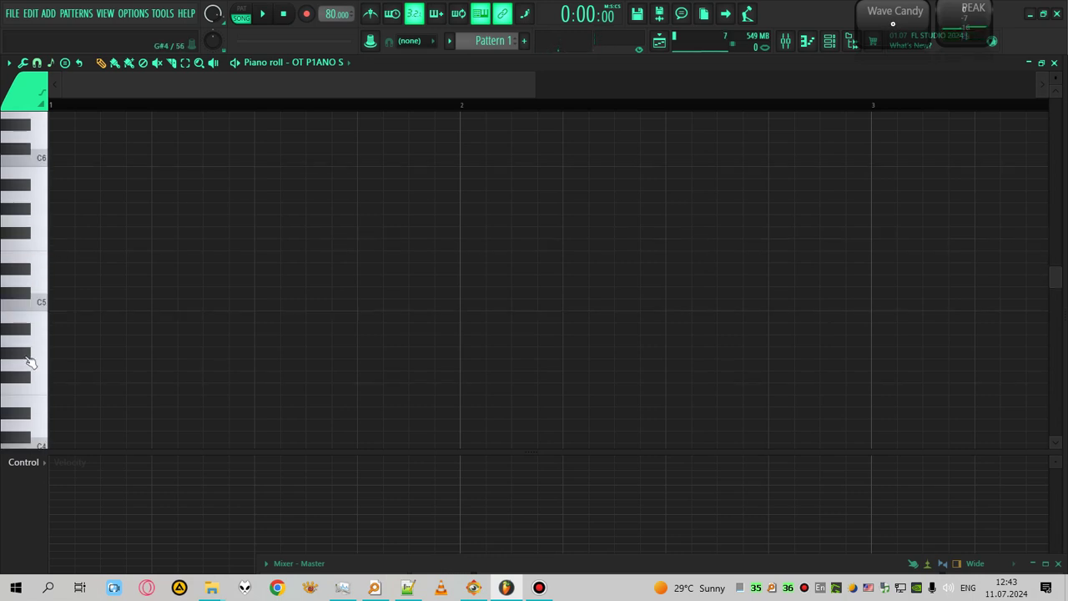
pyautogui.click(35, 244)
pyautogui.click(42, 384)
pyautogui.click(45, 239)
pyautogui.click(46, 397)
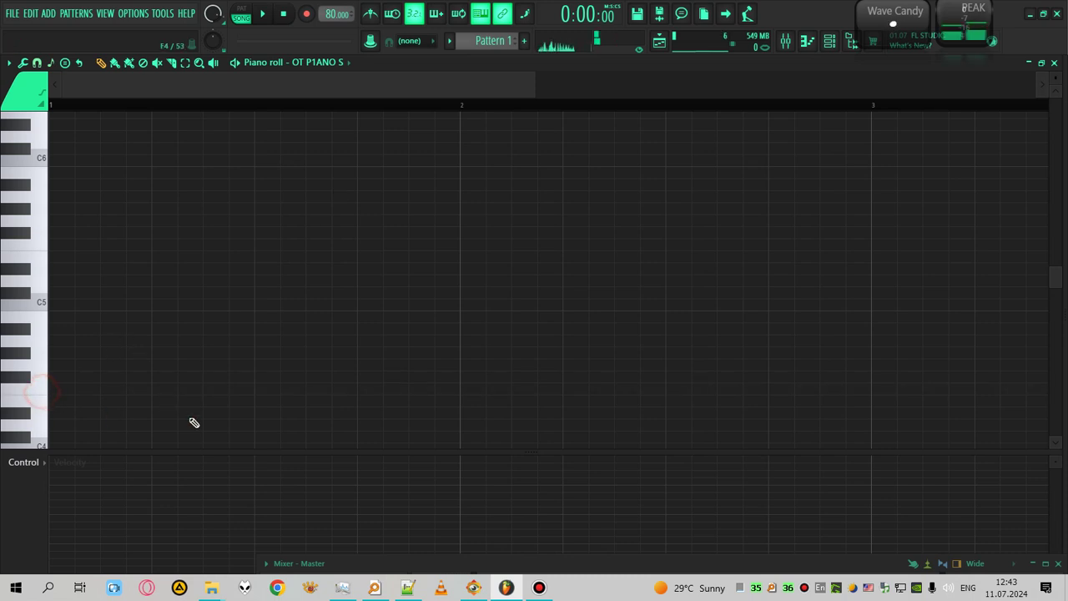
# Place F4 and C6 notes together at the start of bar 1, with the velocity lowered to about 53%.
pyautogui.click(52, 388)
pyautogui.moveTo(55, 484); pyautogui.dragTo(67, 537)
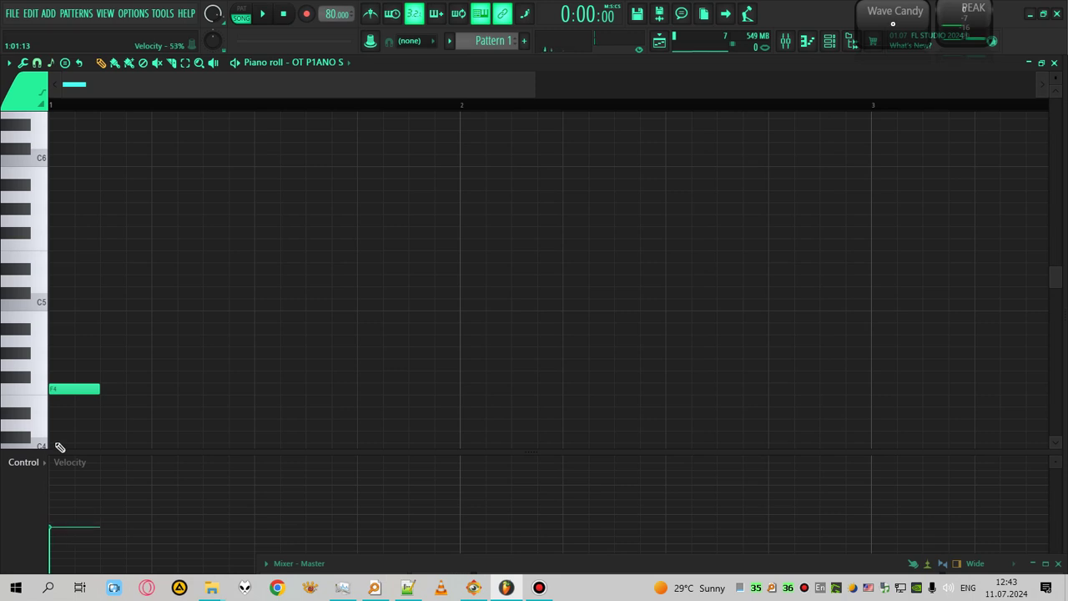
pyautogui.rightClick(72, 385)
pyautogui.click(67, 386)
pyautogui.click(57, 160)
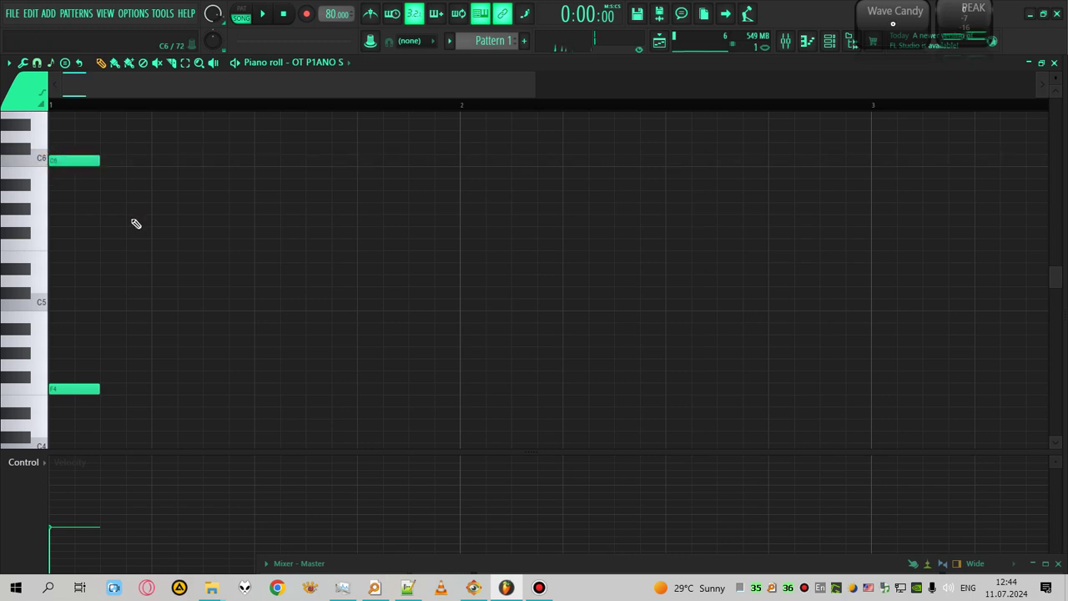
pyautogui.click(153, 305)
pyautogui.rightClick(183, 303)
pyautogui.click(84, 171)
pyautogui.rightClick(98, 172)
pyautogui.click(84, 161)
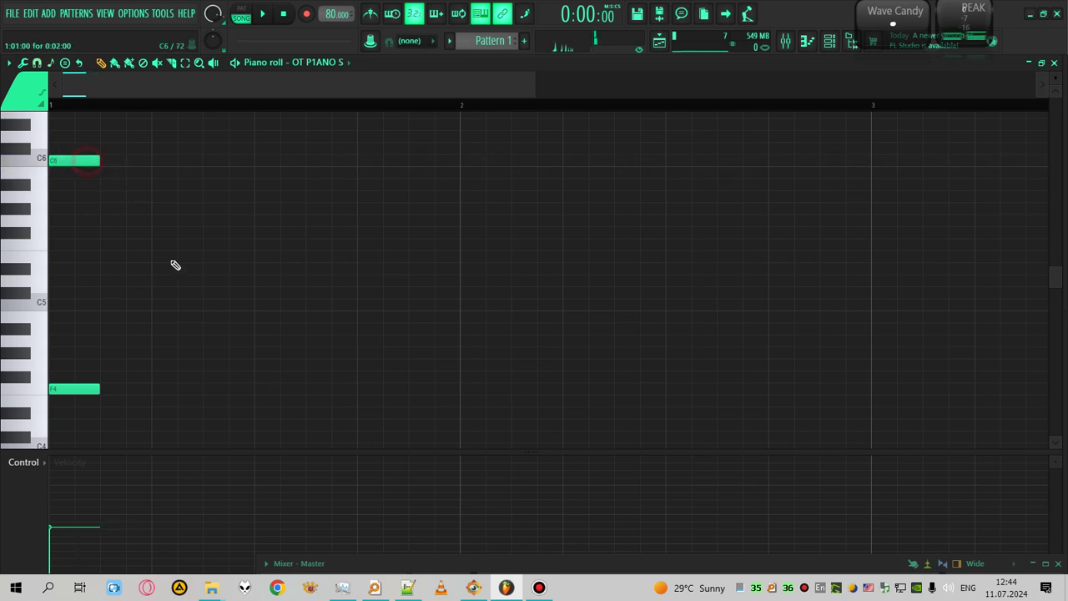
# Add an F5 note on beat 2 and a G#5 note on beat 3 of bar 1.
pyautogui.click(155, 245)
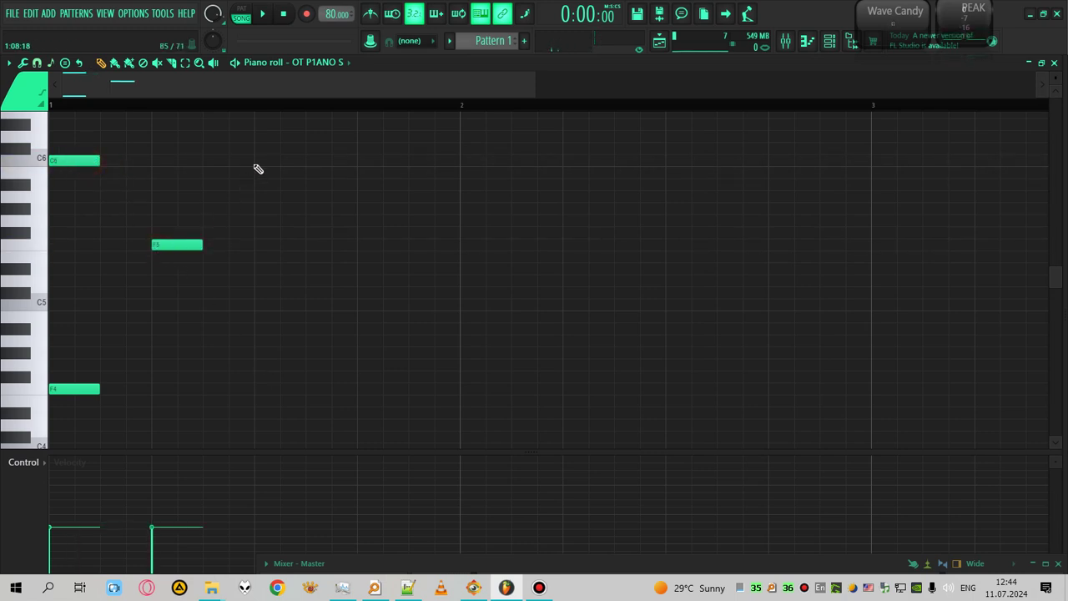
pyautogui.click(257, 160)
pyautogui.rightClick(261, 161)
pyautogui.click(183, 242)
pyautogui.click(256, 208)
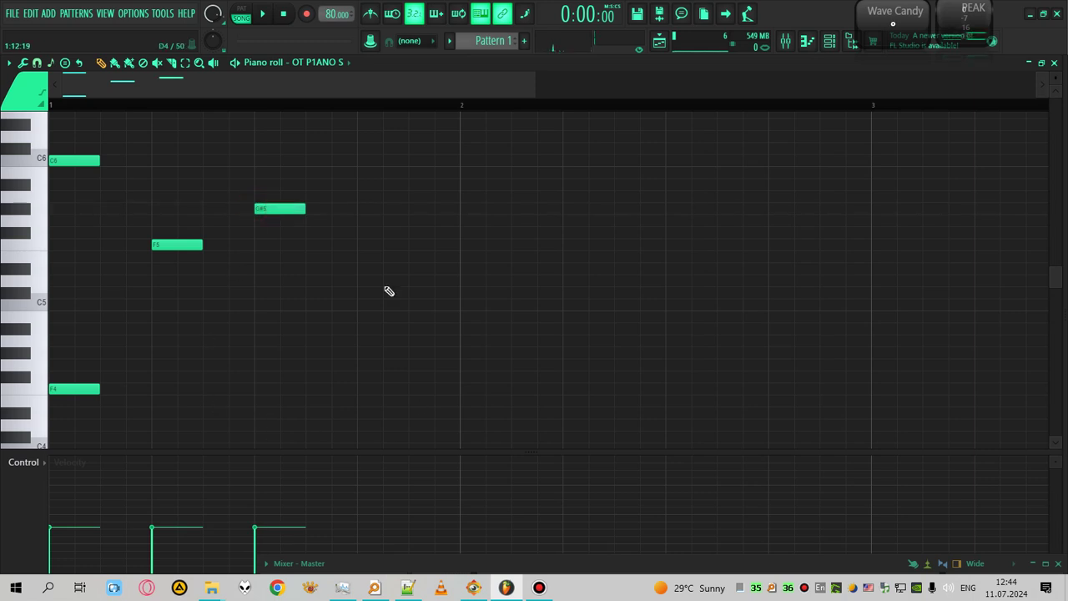
# Replace the F4 note at the start of bar 1 with C4 and play the notes in pattern mode.
pyautogui.rightClick(84, 390)
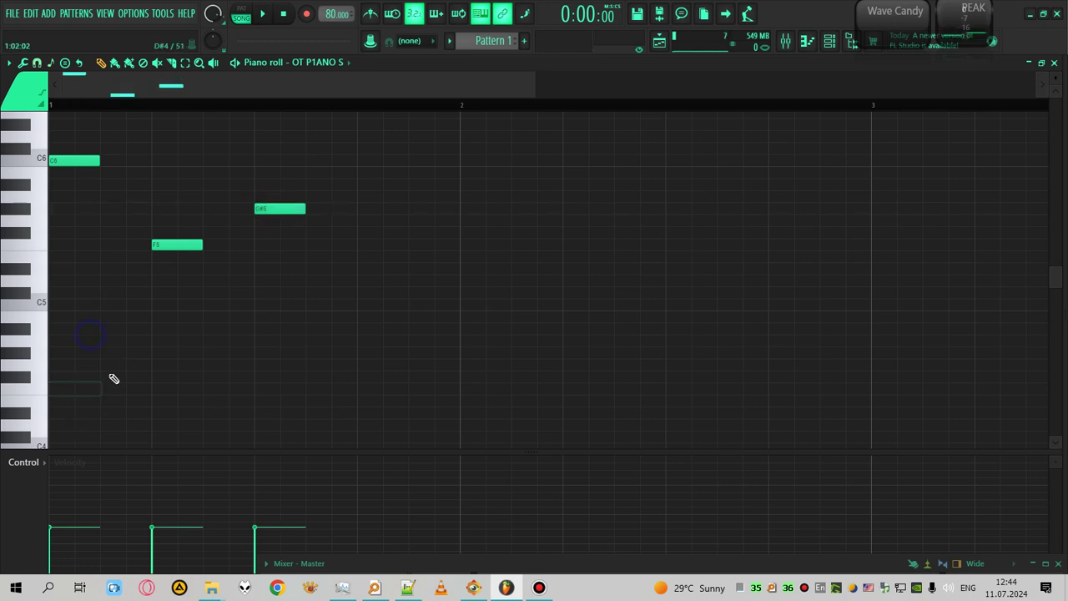
pyautogui.moveTo(532, 80); pyautogui.dragTo(537, 81)
pyautogui.scroll(-1, 393, 270)
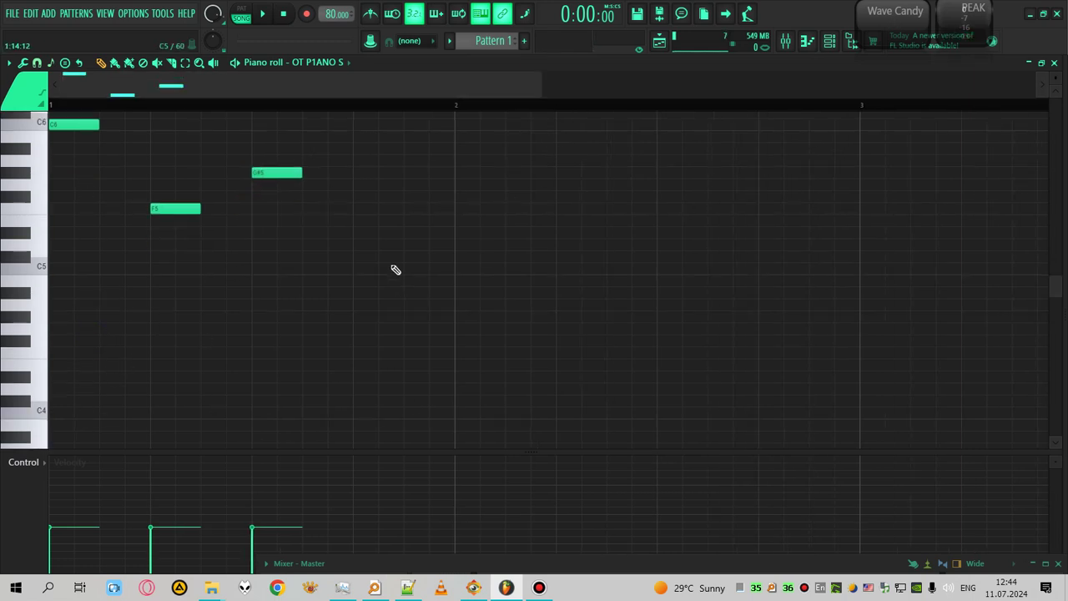
pyautogui.click(67, 413)
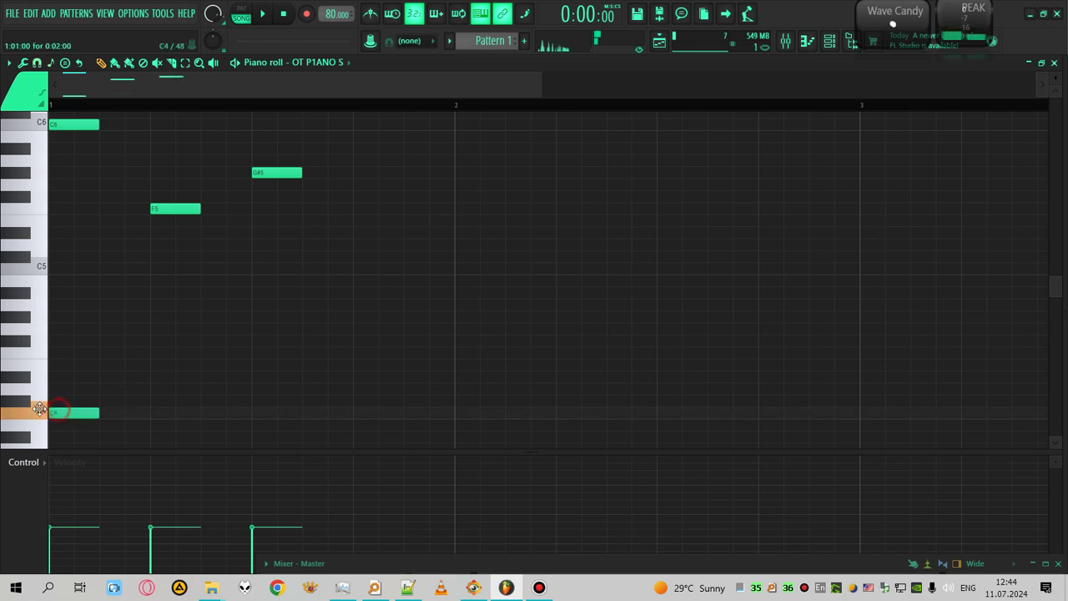
pyautogui.press('space')
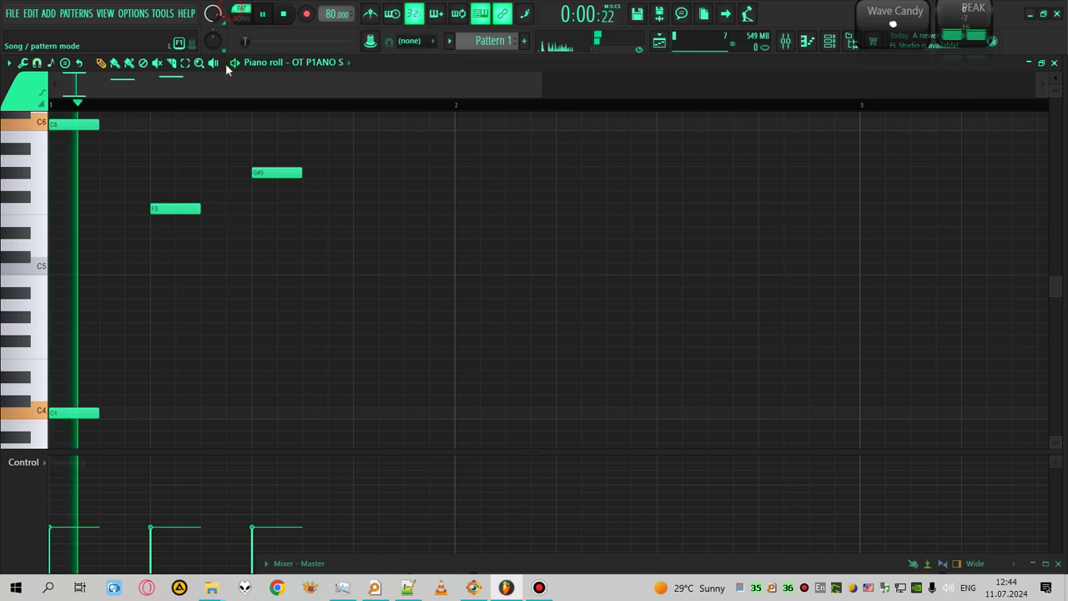
pyautogui.press('space')
# Replace the C4 note at the start of bar 1 with an F3 note and play the pattern.
pyautogui.rightClick(77, 413)
pyautogui.scroll(-1, 83, 350)
pyautogui.click(70, 339)
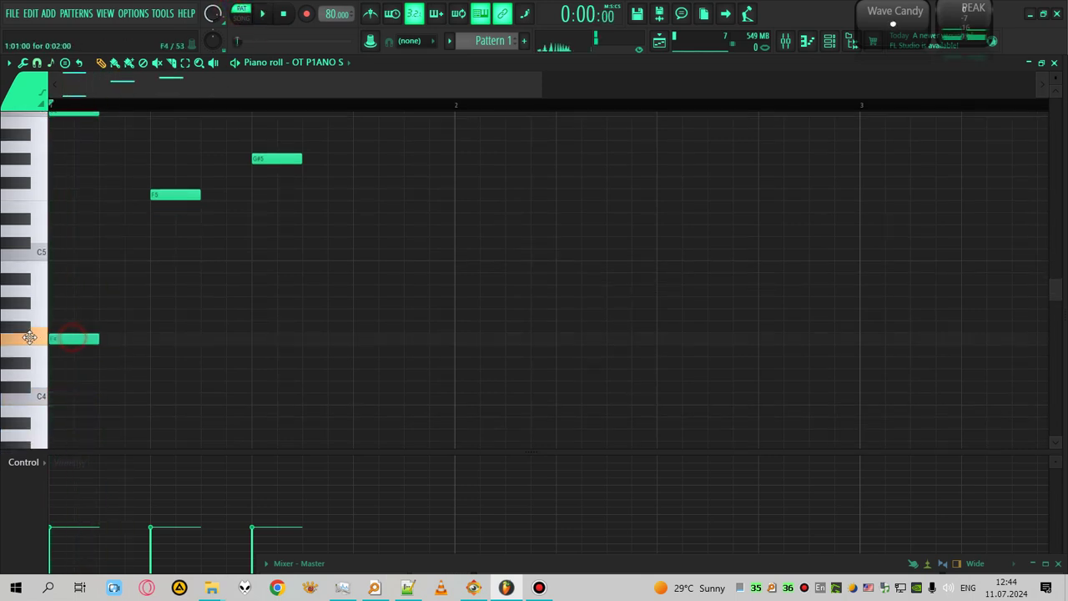
pyautogui.scroll(-5, 90, 375)
pyautogui.rightClick(72, 265)
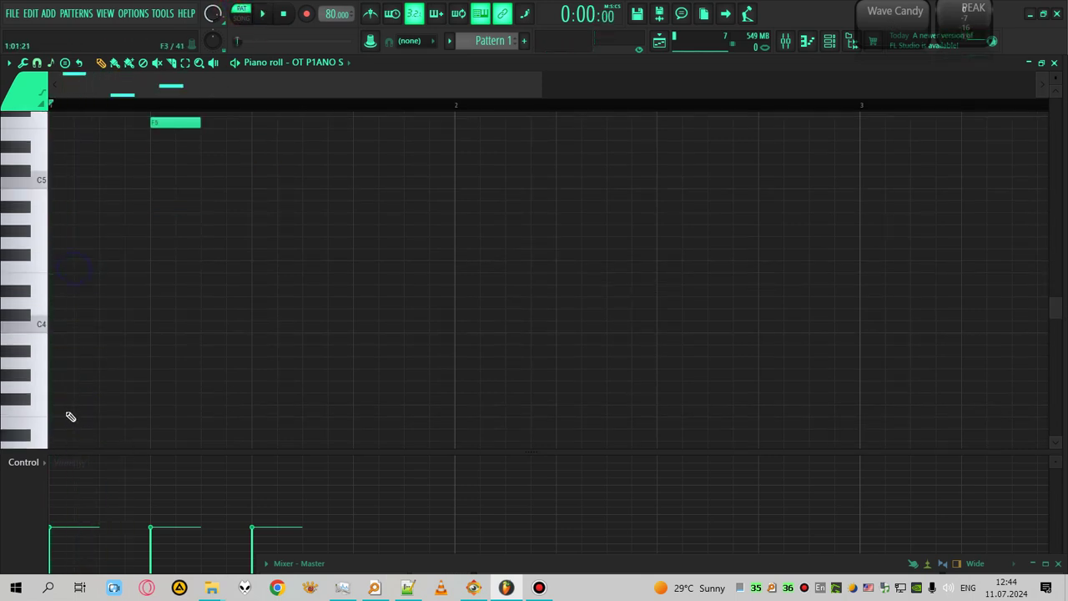
pyautogui.click(70, 412)
pyautogui.press('space')
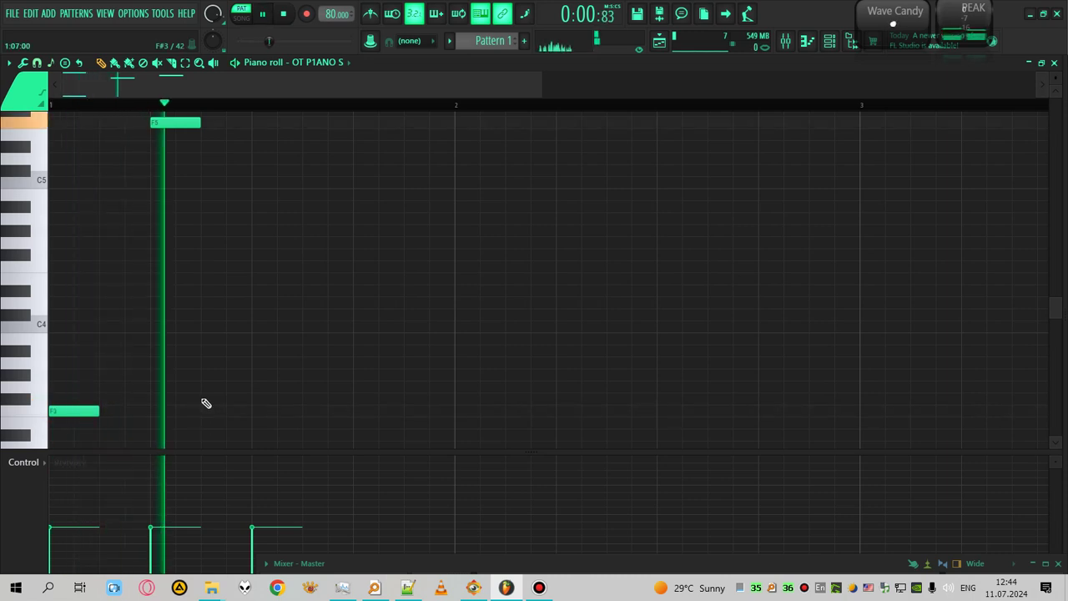
pyautogui.press('space')
# Move the F5 note directly after C6 and the G#5 note directly after F5, and play the pattern.
pyautogui.scroll(8, 289, 326)
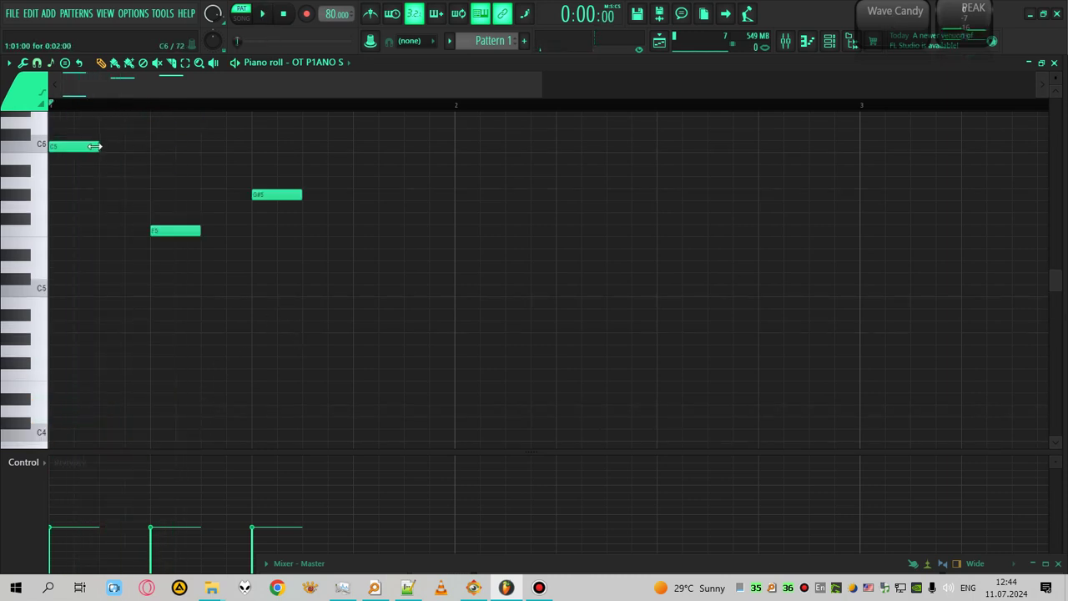
pyautogui.click(174, 231)
pyautogui.moveTo(153, 231); pyautogui.dragTo(120, 231)
pyautogui.moveTo(273, 194); pyautogui.dragTo(172, 187)
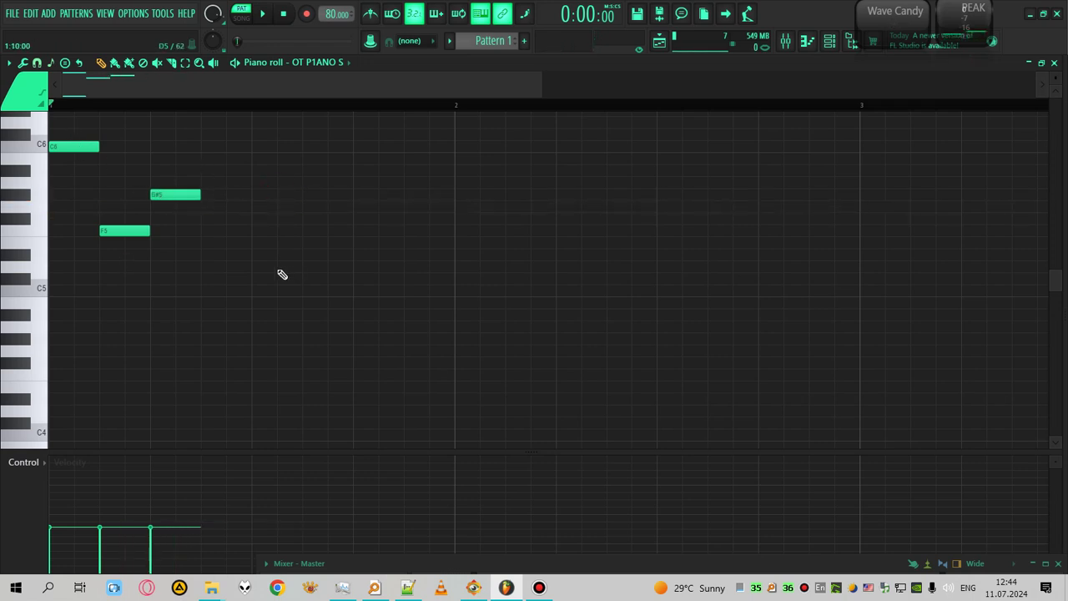
pyautogui.press('space')
pyautogui.press('space')
# Lower the tempo to 70 BPM and listen to the pattern.
pyautogui.moveTo(338, 14); pyautogui.dragTo(337, 24)
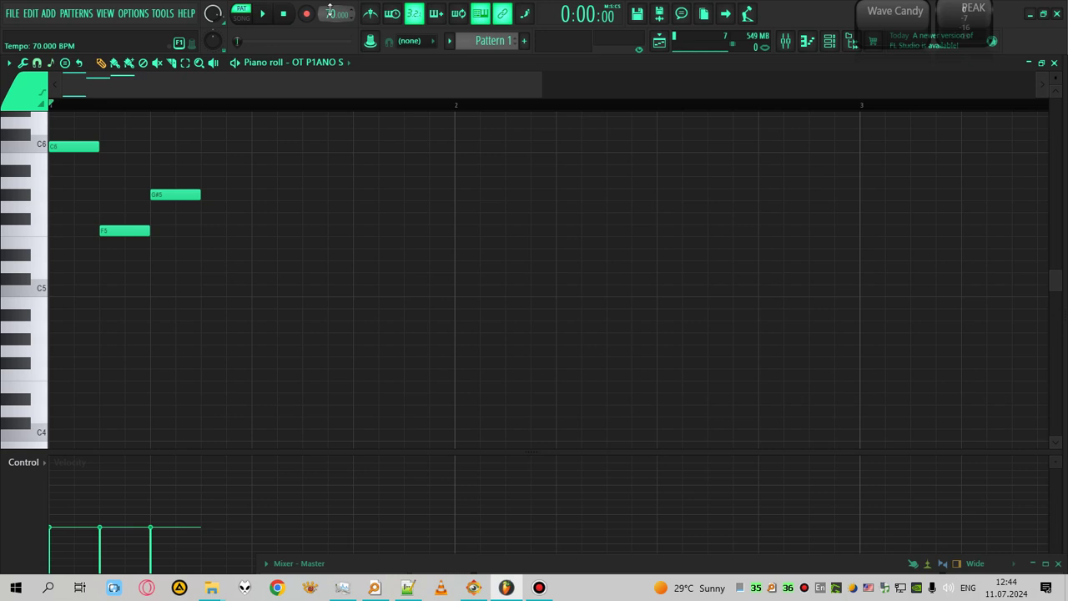
pyautogui.press('space')
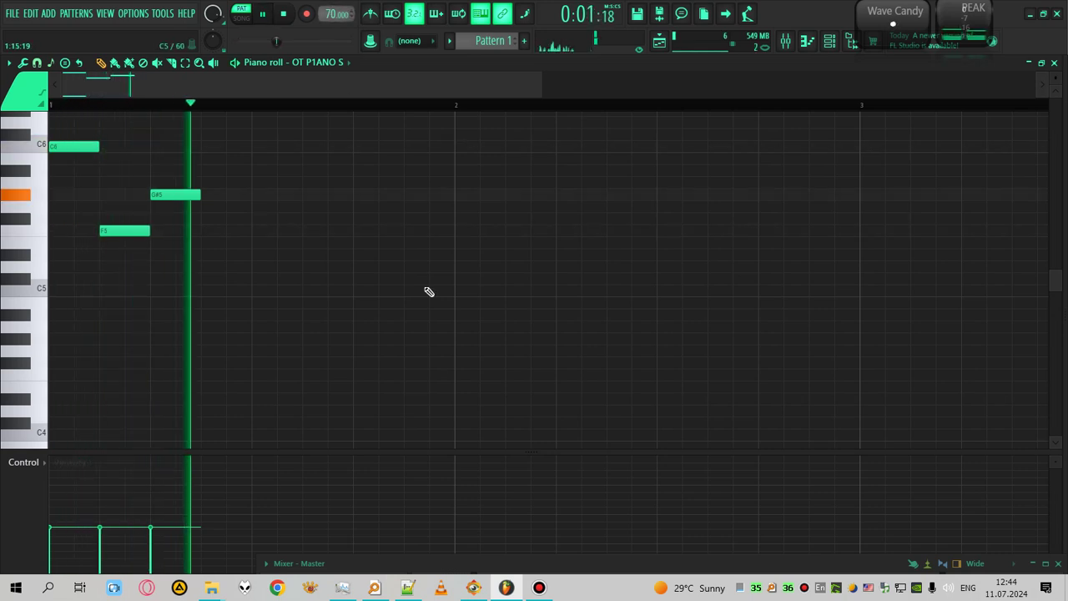
pyautogui.press('space')
pyautogui.press('space')
pyautogui.scroll(1, 126, 442)
pyautogui.press('space')
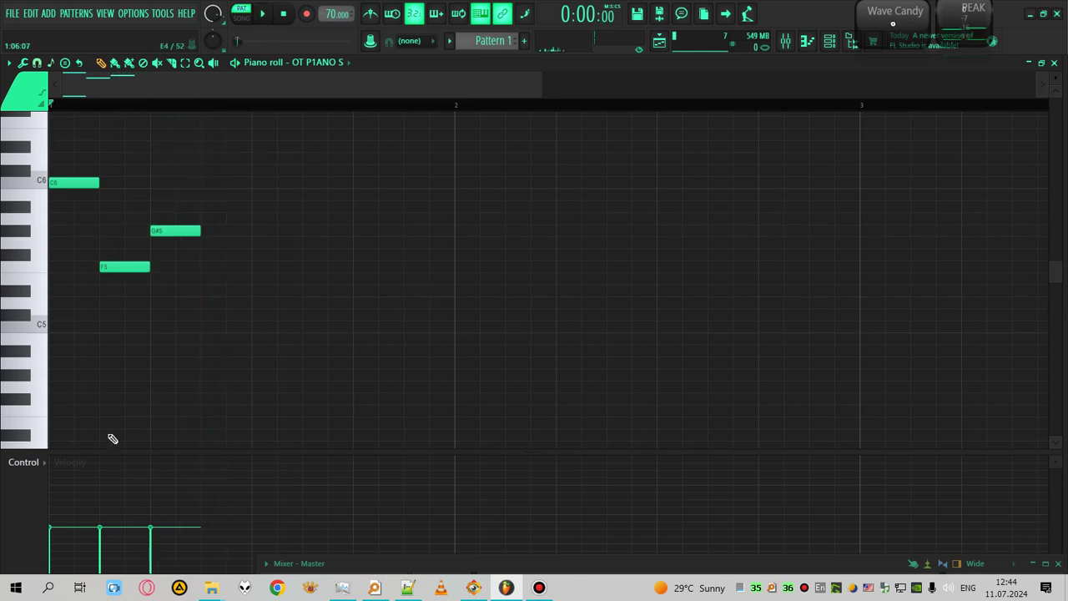
# Try a C5 note beneath the G#5 note on beat 2 and play the pattern.
pyautogui.scroll(-2, 126, 442)
pyautogui.click(157, 255)
pyautogui.scroll(-2, 239, 339)
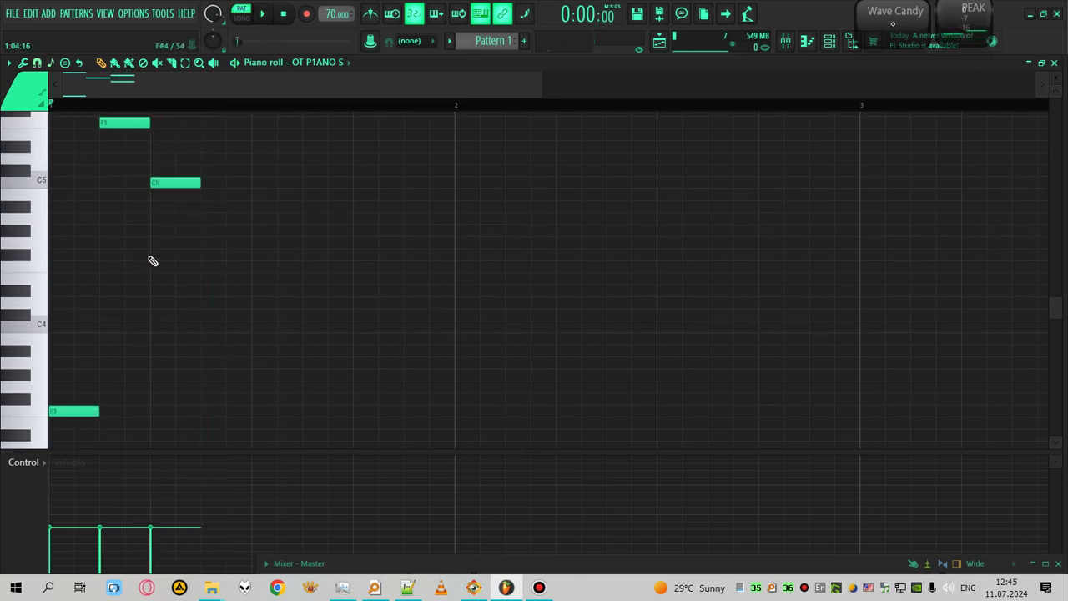
pyautogui.scroll(2, 187, 261)
pyautogui.press('space')
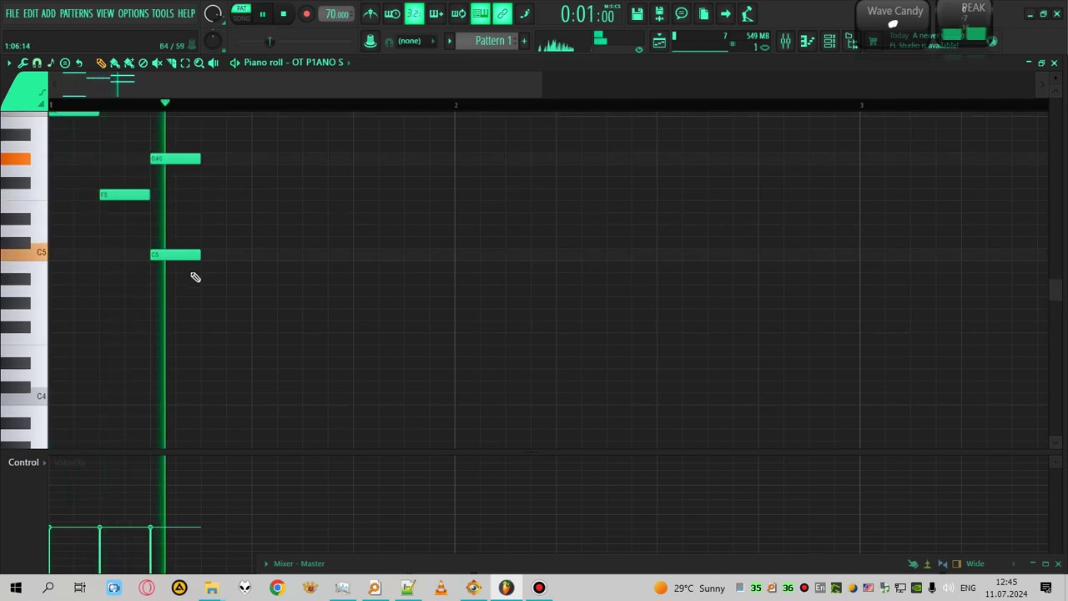
pyautogui.press('space')
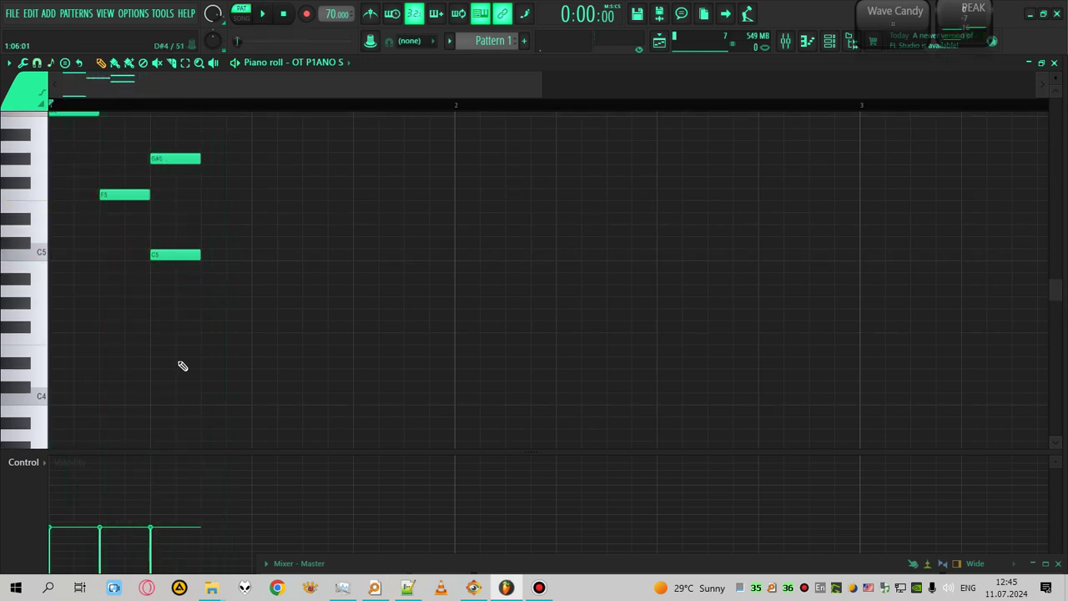
# Delete the C5 note beneath G#5 and add an F4 note beneath C6 at the start of bar 1.
pyautogui.scroll(1, 284, 338)
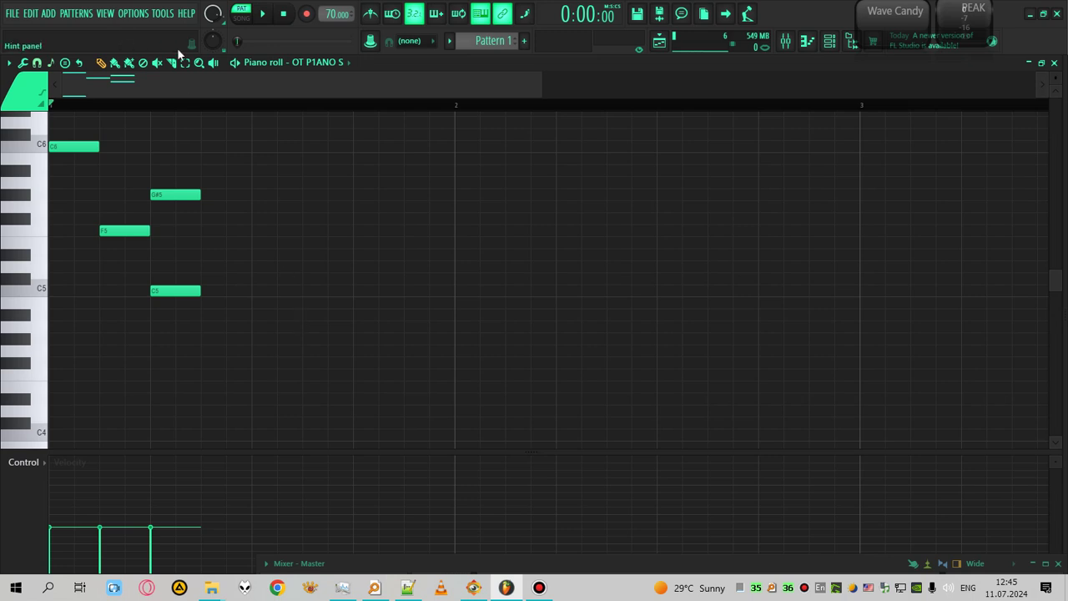
pyautogui.scroll(1, 103, 312)
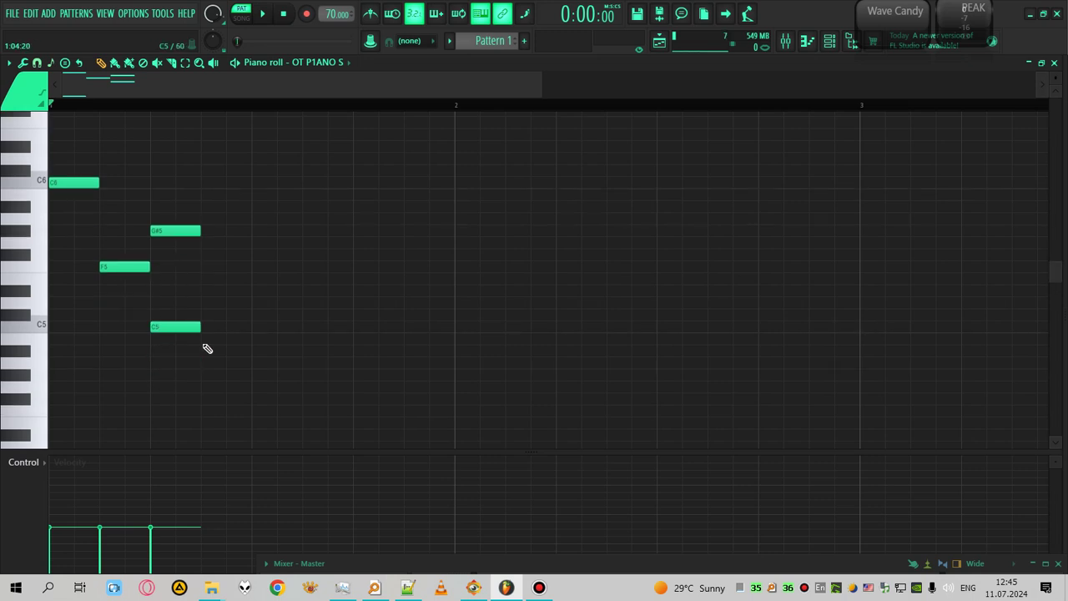
pyautogui.rightClick(192, 326)
pyautogui.moveTo(87, 401); pyautogui.dragTo(17, 426)
# Play the revised pattern and lower the tempo to 60 BPM.
pyautogui.press('space')
pyautogui.press('space')
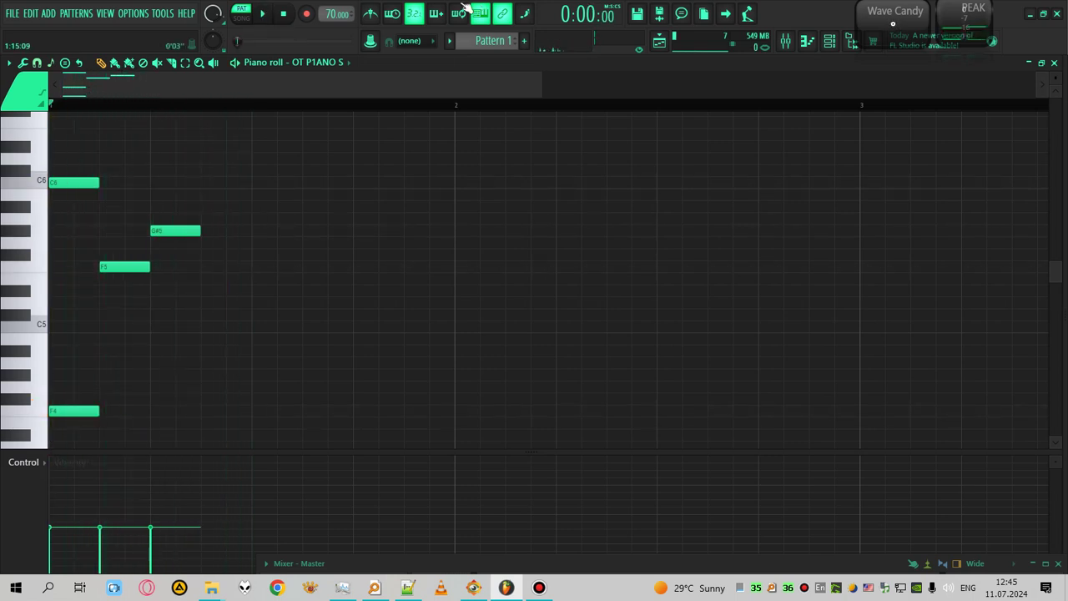
pyautogui.moveTo(331, 14); pyautogui.dragTo(331, 25)
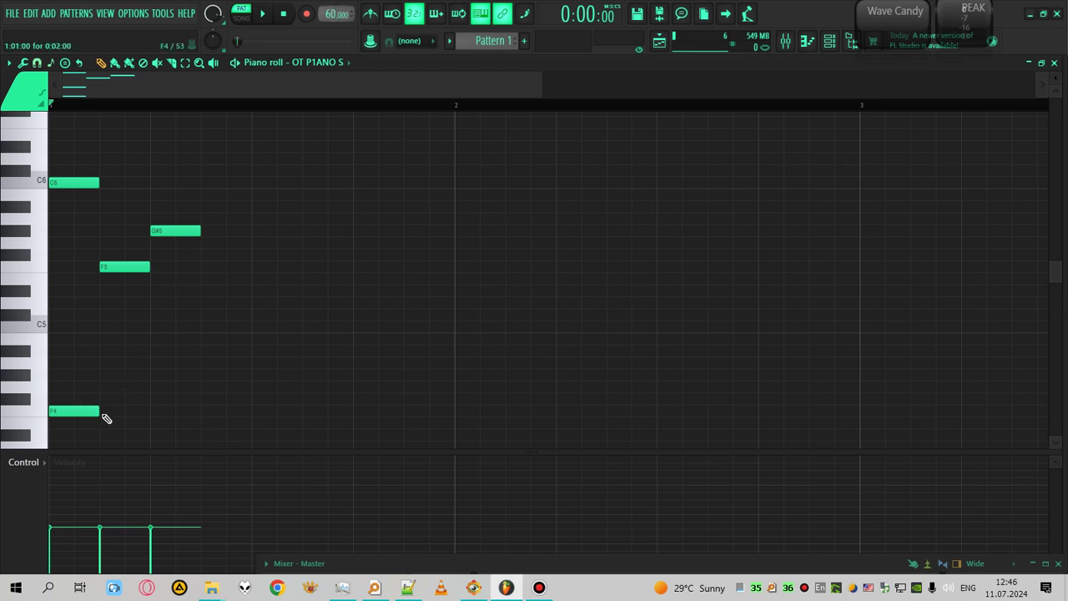
# Lengthen the F4 note at the start of bar 1 to one beat, play the pattern and try an E5 note on beat 2.
pyautogui.moveTo(98, 412); pyautogui.dragTo(150, 410)
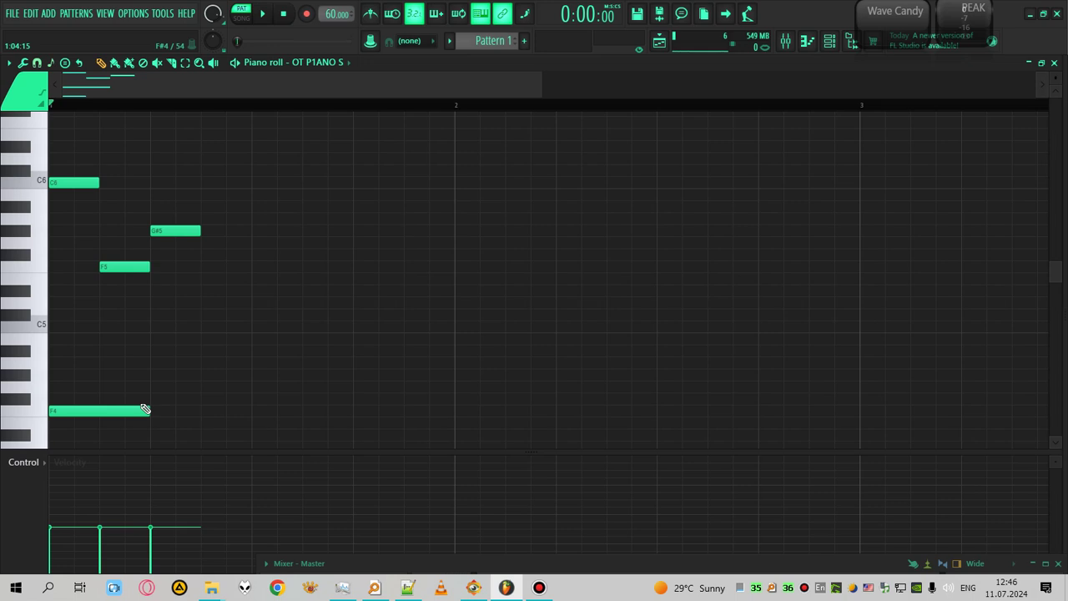
pyautogui.press('space')
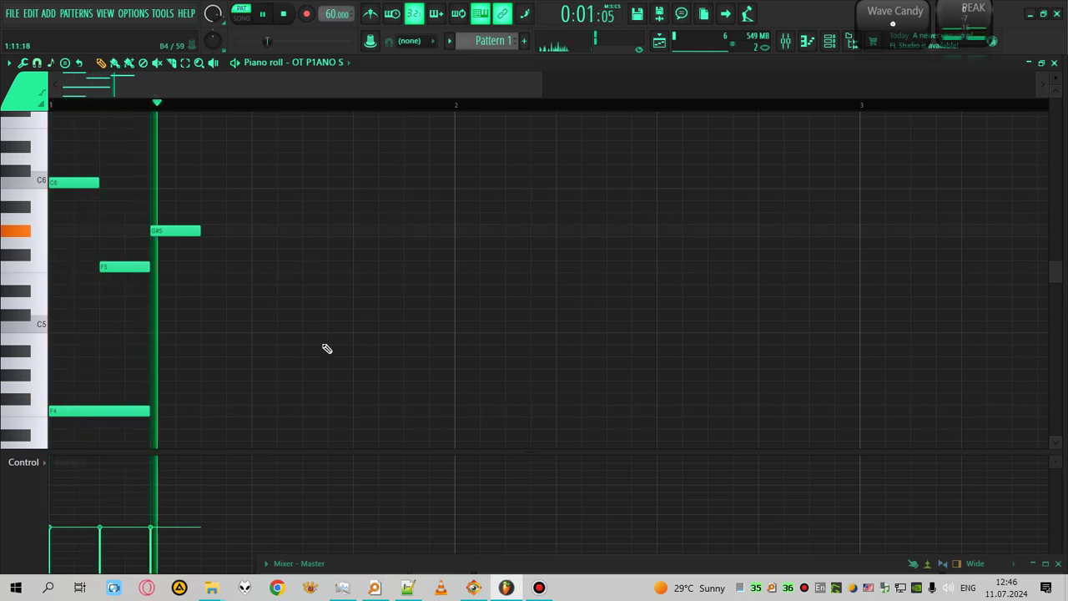
pyautogui.press('space')
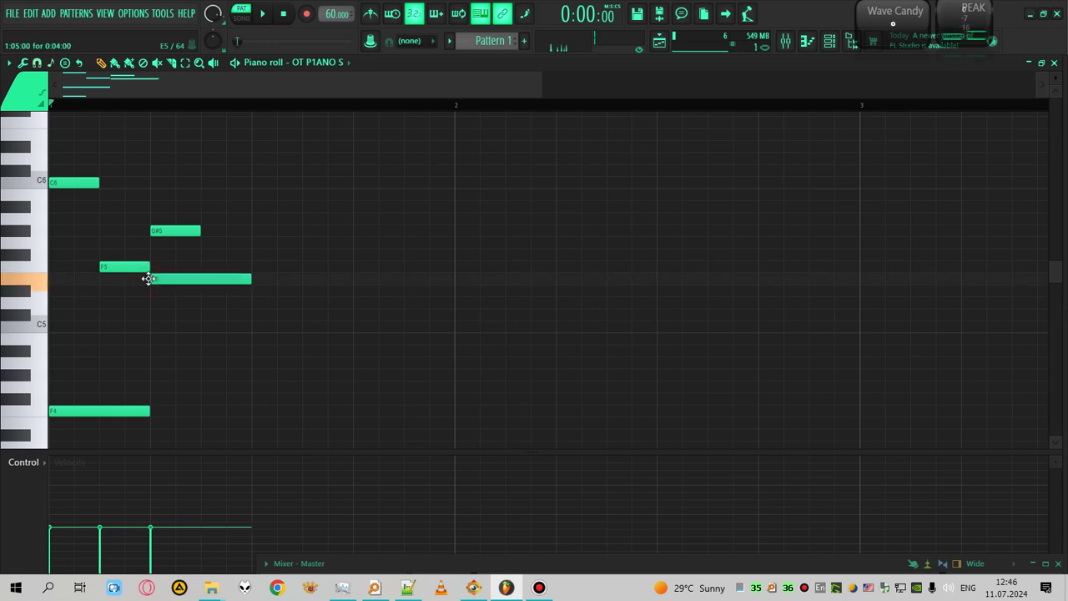
pyautogui.rightClick(148, 279)
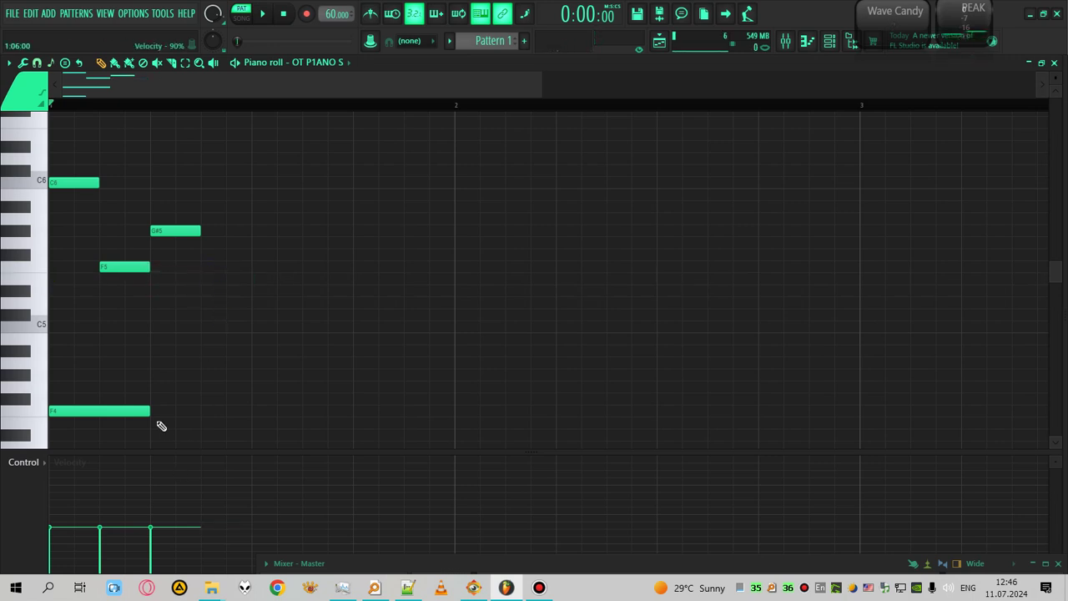
# Replace the F4 note at the start of bar 1 with an F3 note one beat long.
pyautogui.scroll(-3, 158, 425)
pyautogui.rightClick(115, 303)
pyautogui.scroll(-1, 128, 415)
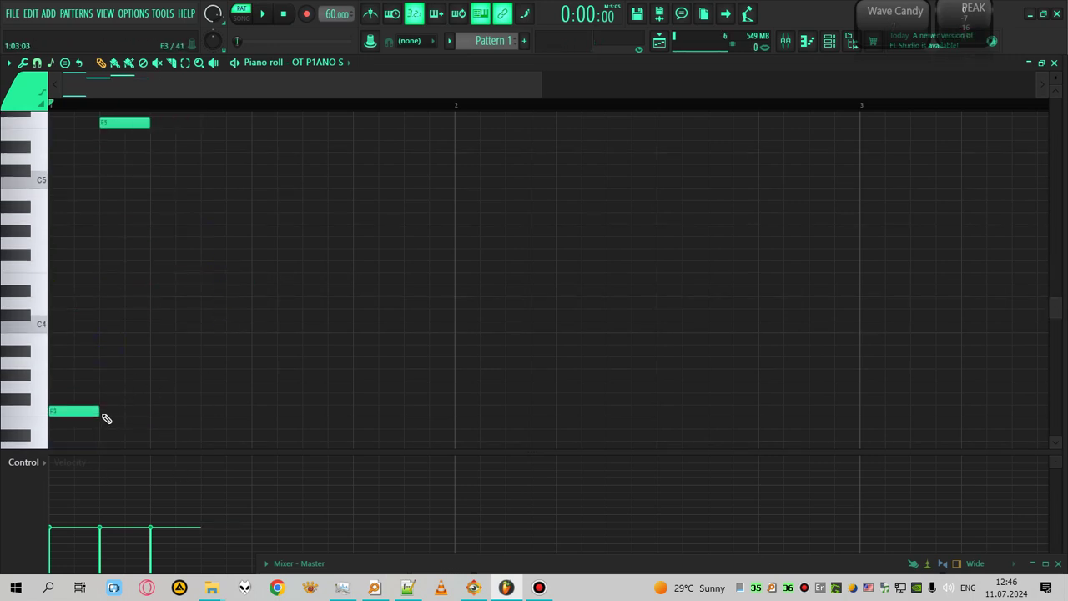
pyautogui.moveTo(100, 410); pyautogui.dragTo(131, 412)
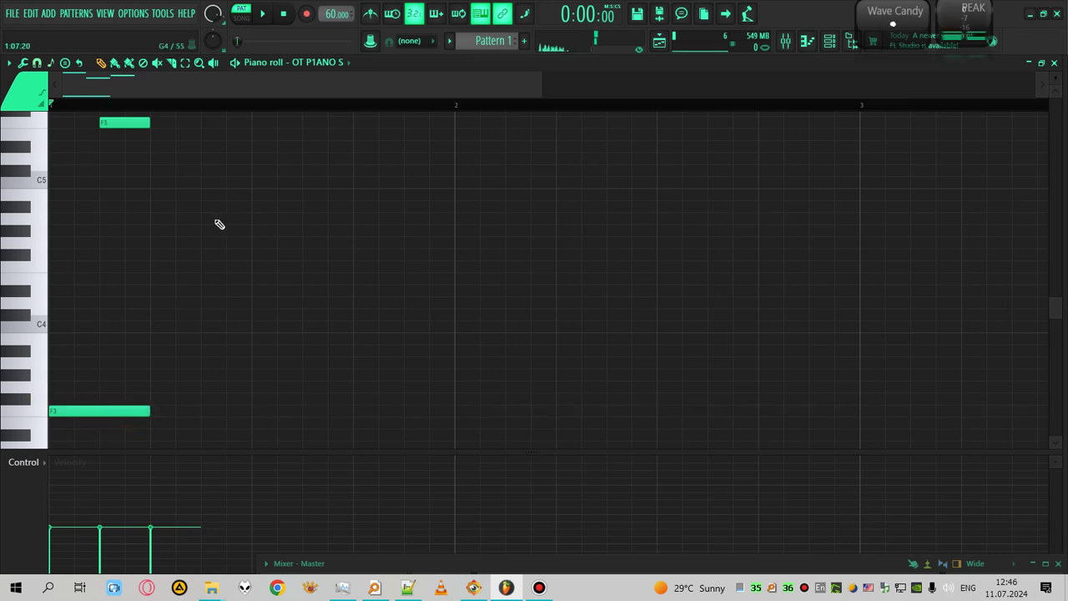
# Add a one-beat F4 note on beat 2 of bar 1 and play the pattern.
pyautogui.click(159, 266)
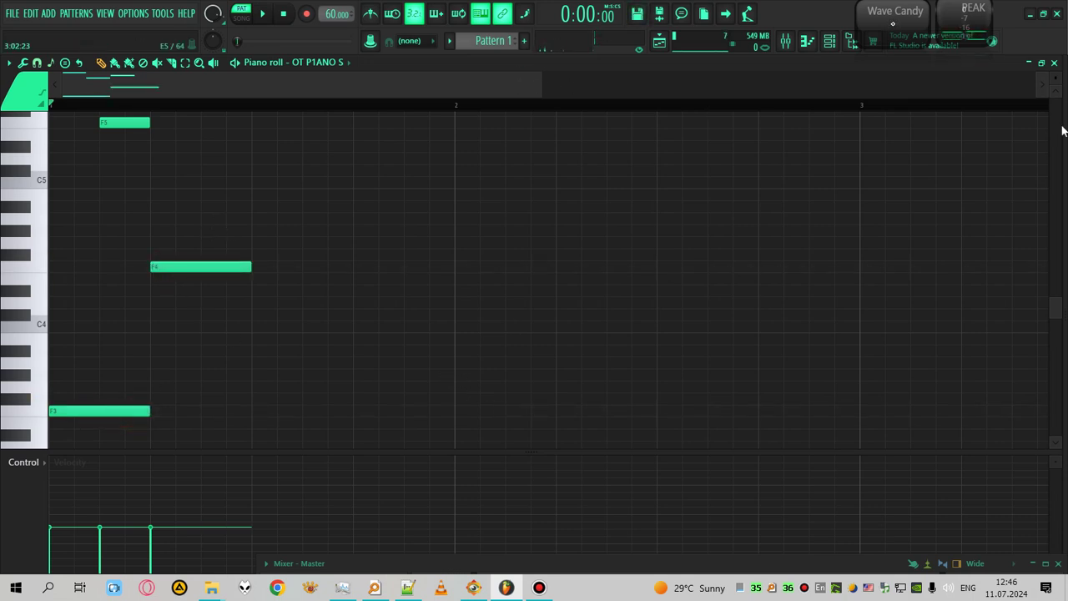
pyautogui.scroll(-1, 125, 275)
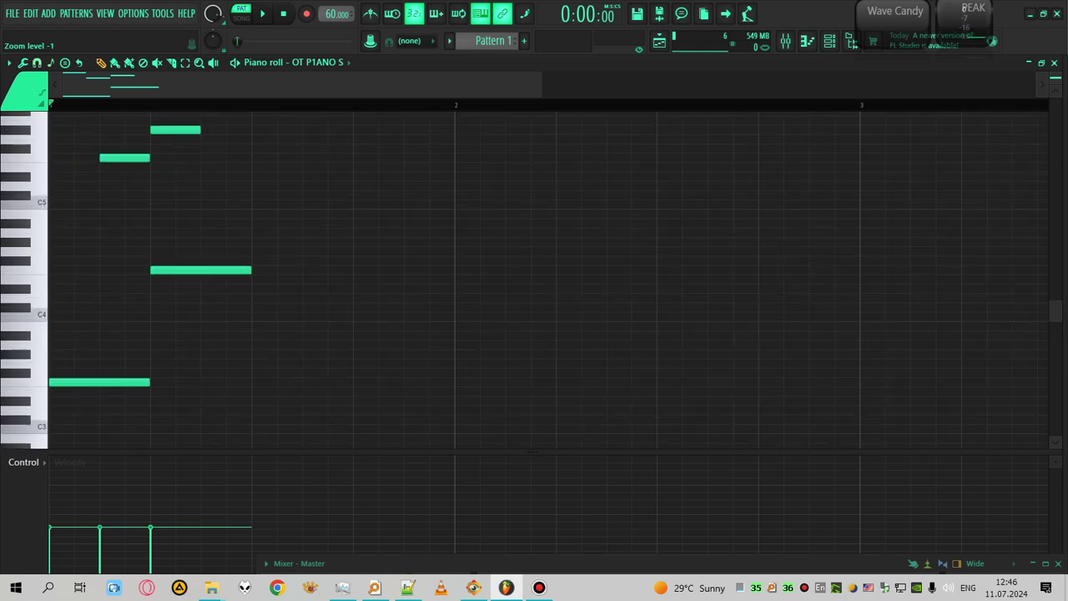
pyautogui.scroll(-2, 890, 247)
pyautogui.moveTo(591, 480); pyautogui.dragTo(589, 489)
pyautogui.press('space')
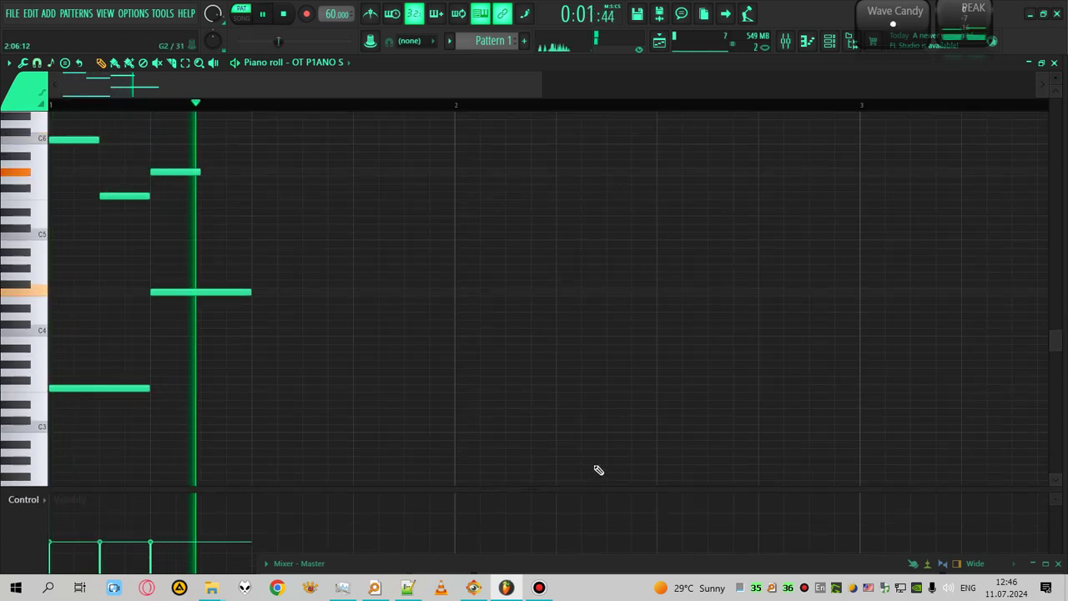
pyautogui.press('space')
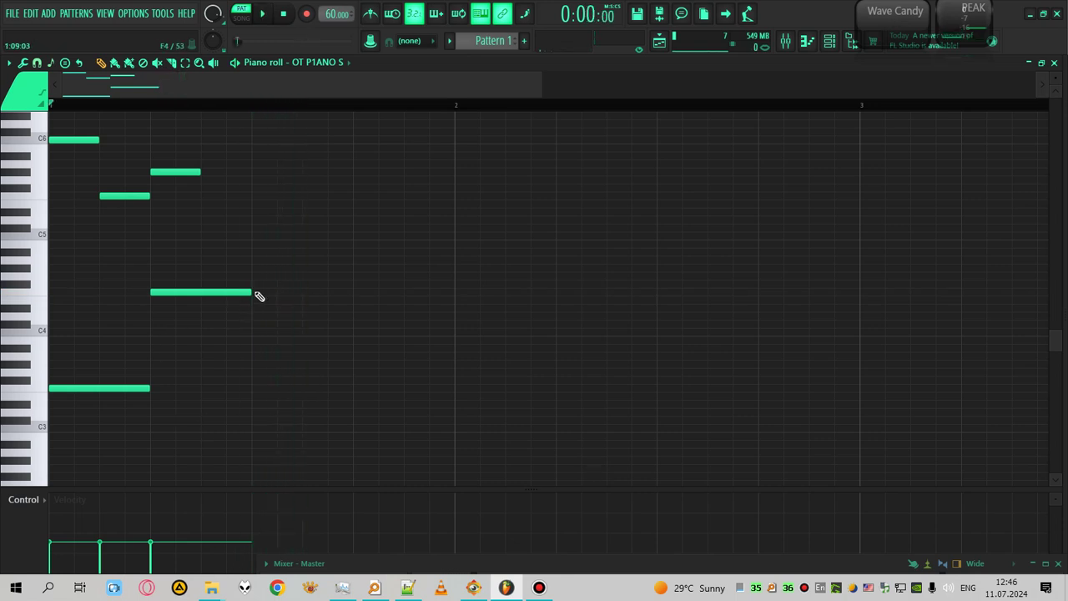
# Extend the G#5 and F4 notes on beat 2 to the end of bar 1 and play the pattern twice.
pyautogui.moveTo(253, 293); pyautogui.dragTo(455, 292)
pyautogui.moveTo(198, 172); pyautogui.dragTo(452, 171)
pyautogui.scroll(1, 441, 251)
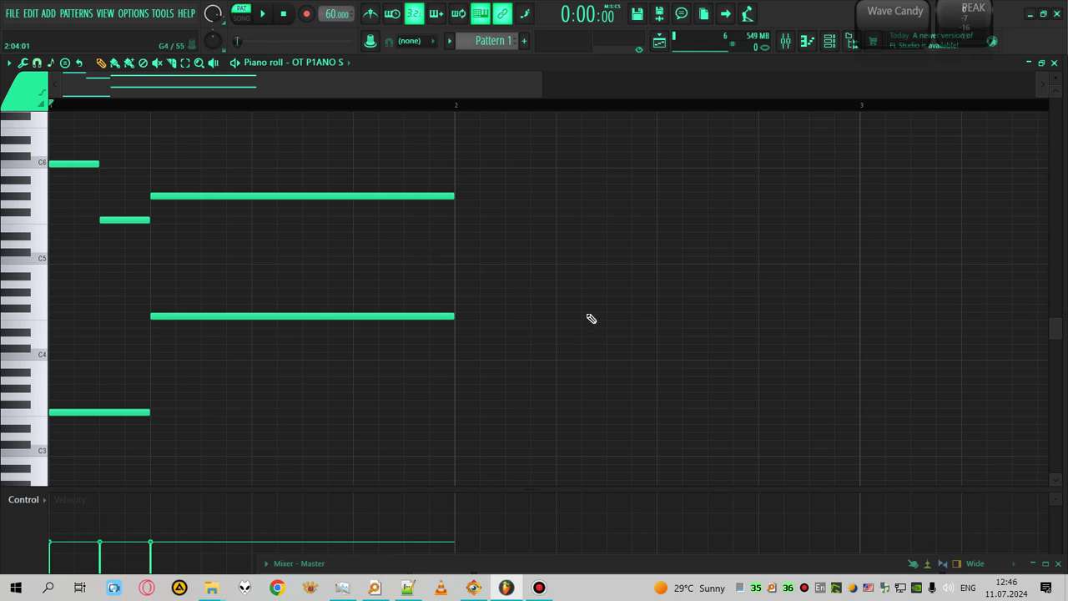
pyautogui.press('space')
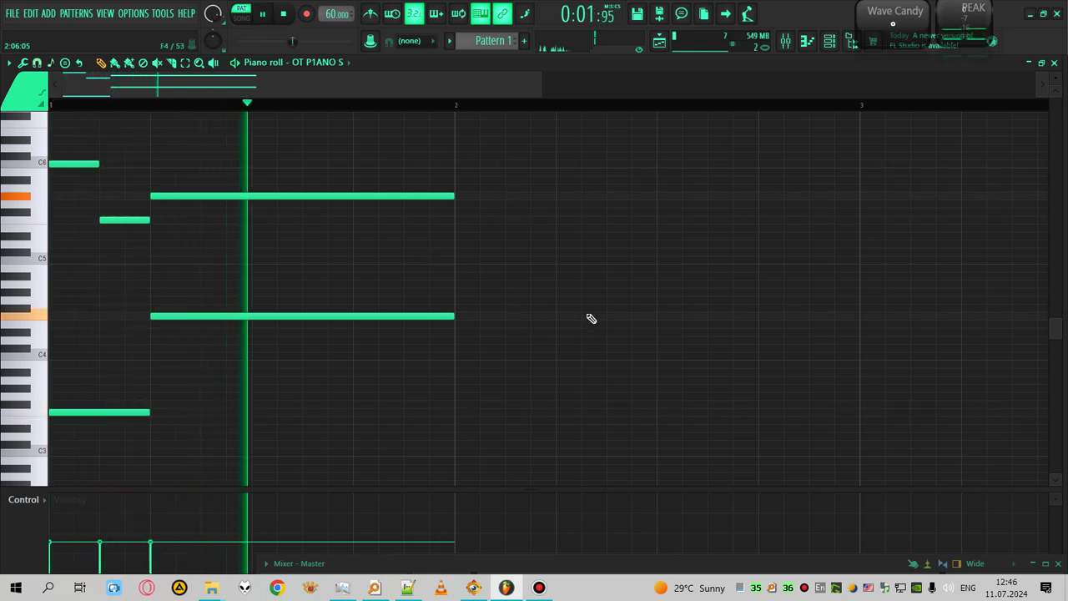
pyautogui.press('space')
pyautogui.press('space')
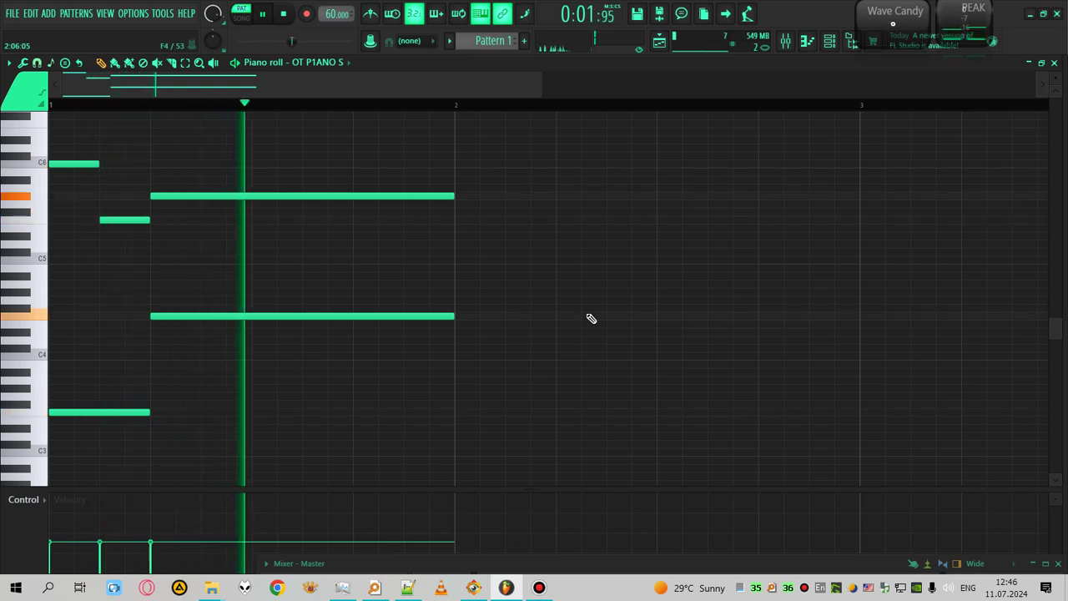
pyautogui.press('space')
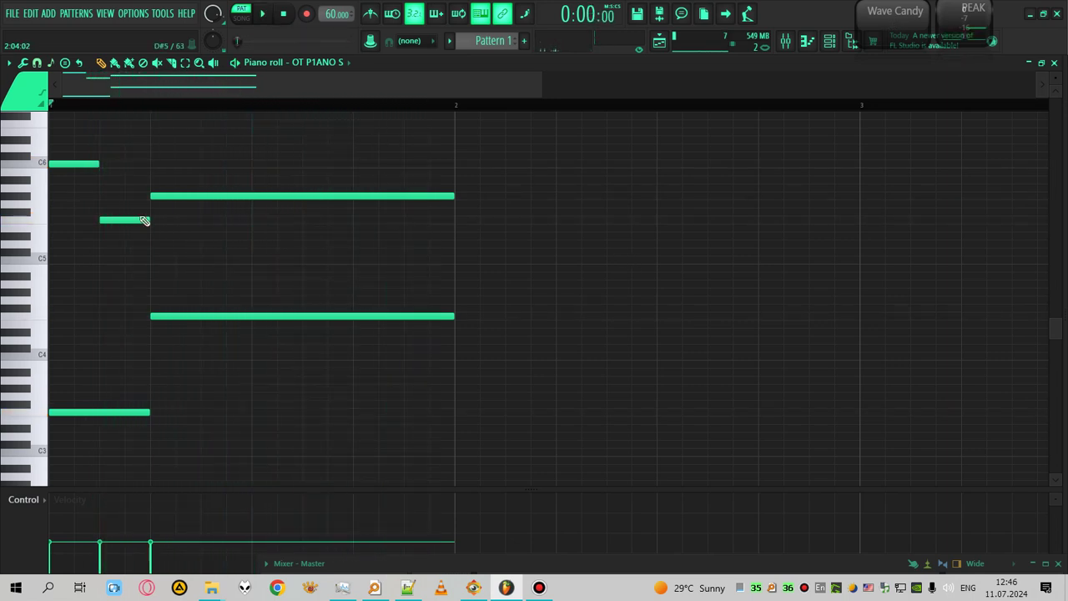
pyautogui.moveTo(81, 129); pyautogui.dragTo(129, 266)
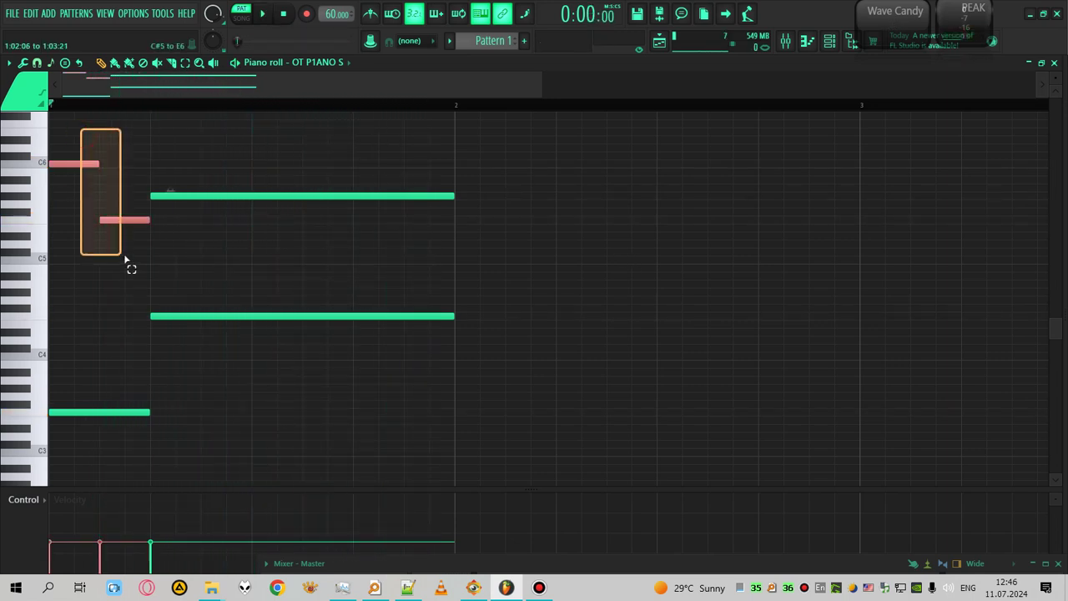
pyautogui.click(81, 179)
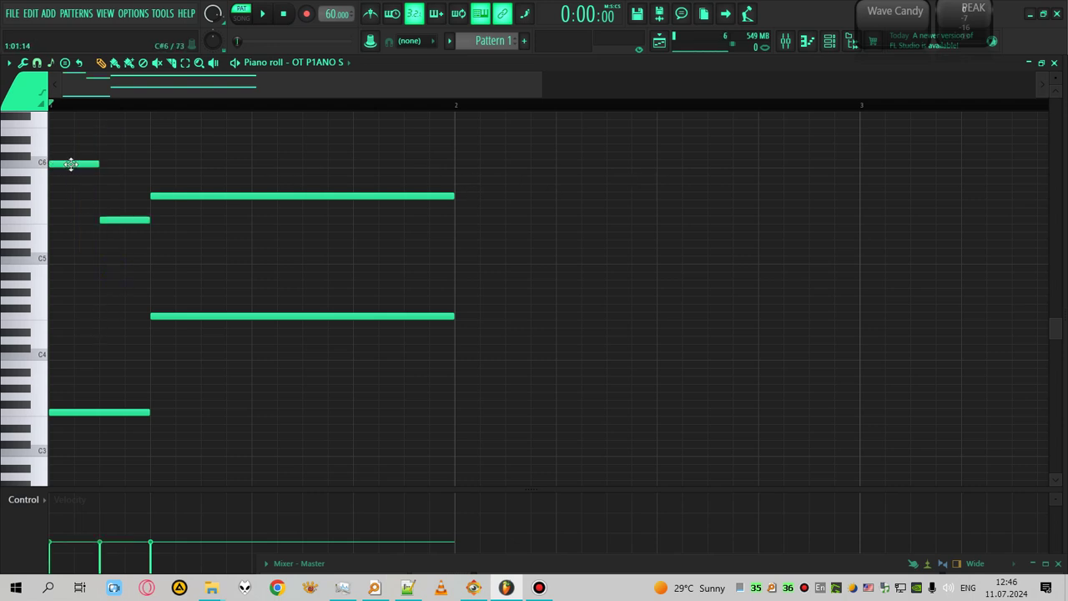
pyautogui.click(471, 174)
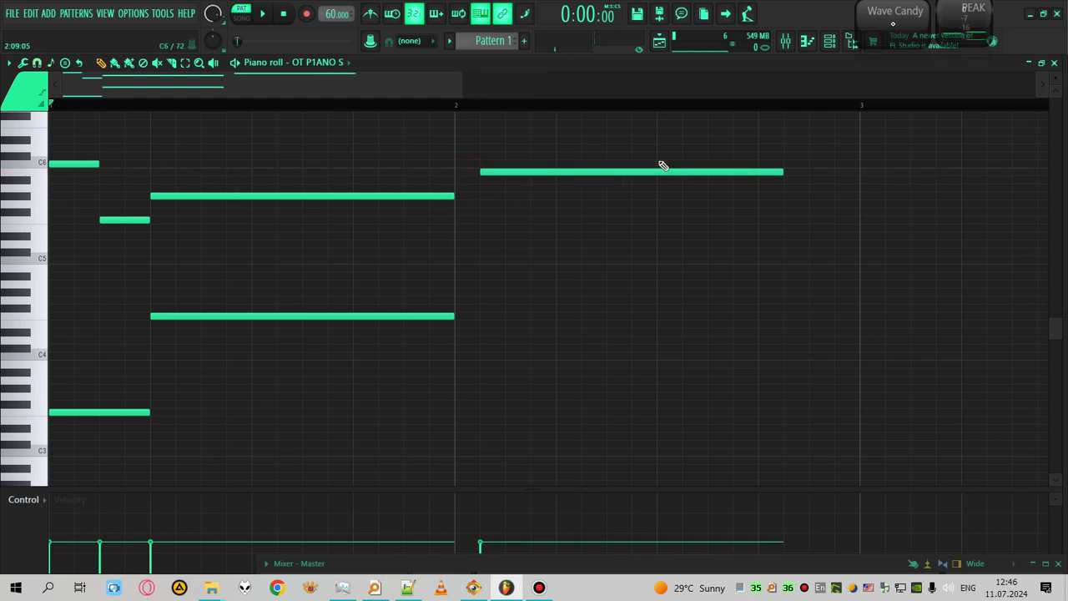
pyautogui.hotkey('ctrl', 'z')
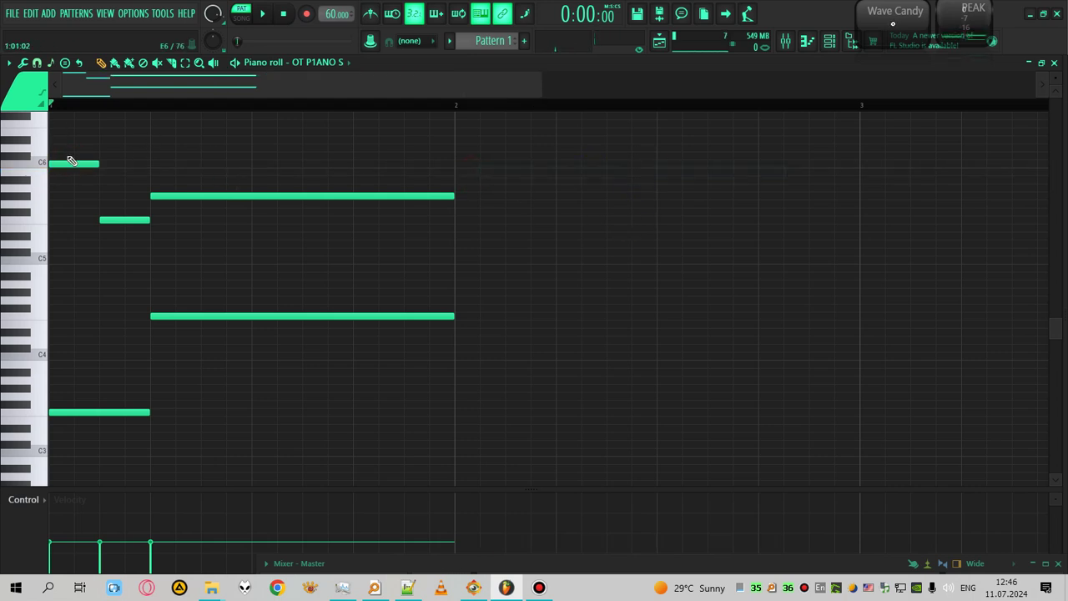
# Add a half-beat C6 note at the start of bar 2, followed directly by a half-beat F5 note.
pyautogui.click(458, 173)
pyautogui.moveTo(459, 173); pyautogui.dragTo(458, 165)
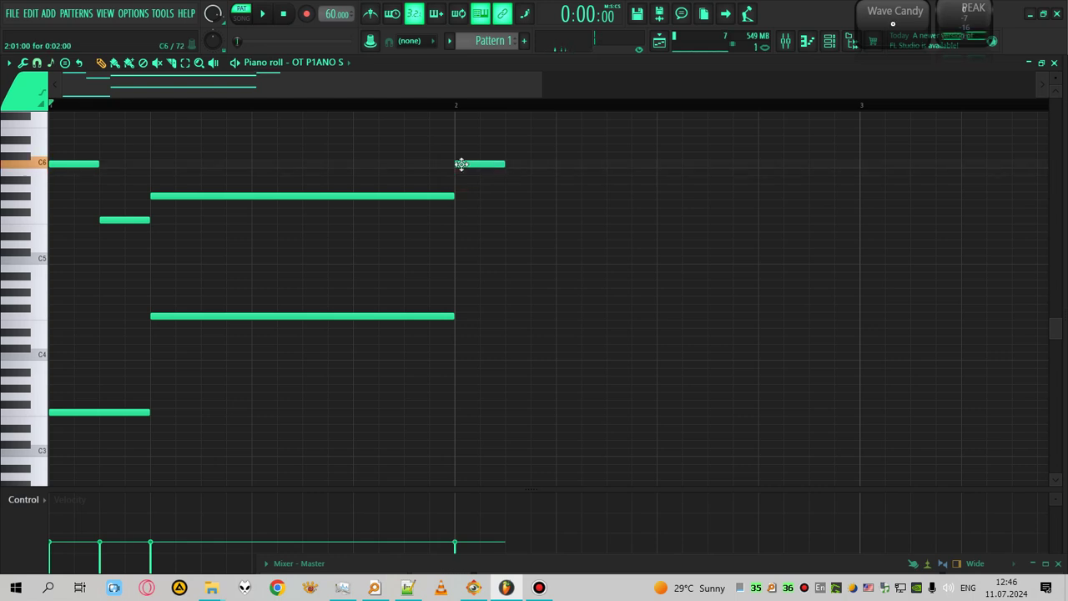
pyautogui.click(507, 222)
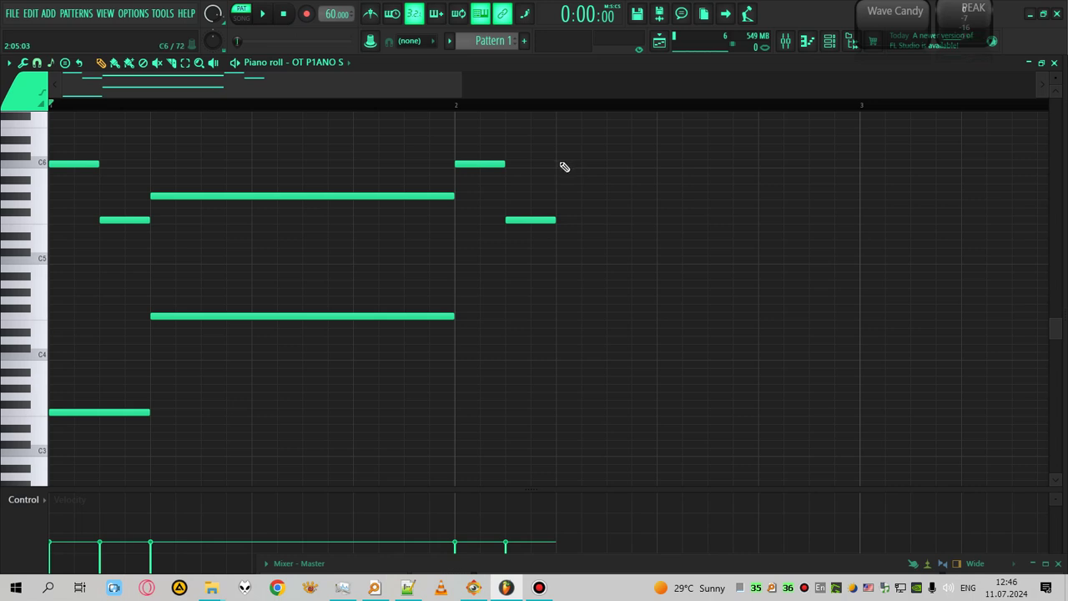
# Add a C#3 note at the start of bar 2, lengthen it to one beat and play the pattern.
pyautogui.click(458, 445)
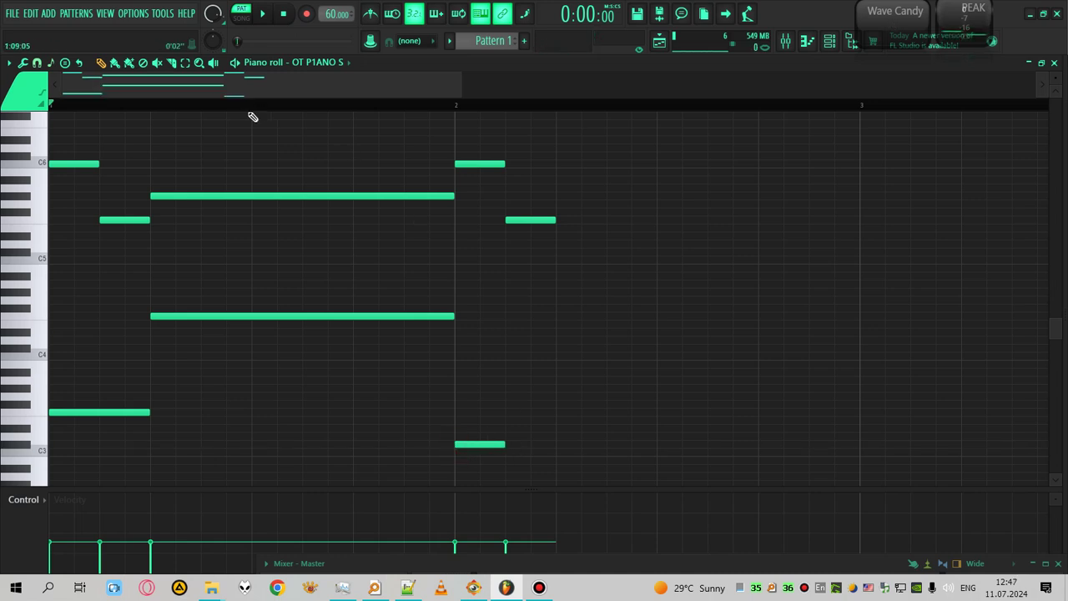
pyautogui.press('space')
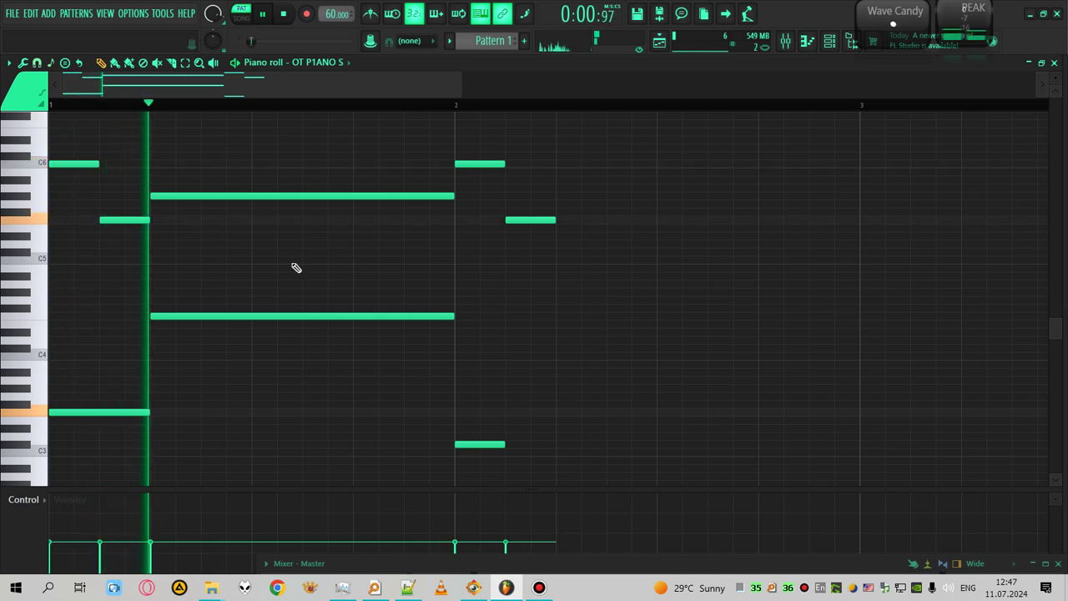
pyautogui.moveTo(507, 445); pyautogui.dragTo(558, 445)
pyautogui.press('space')
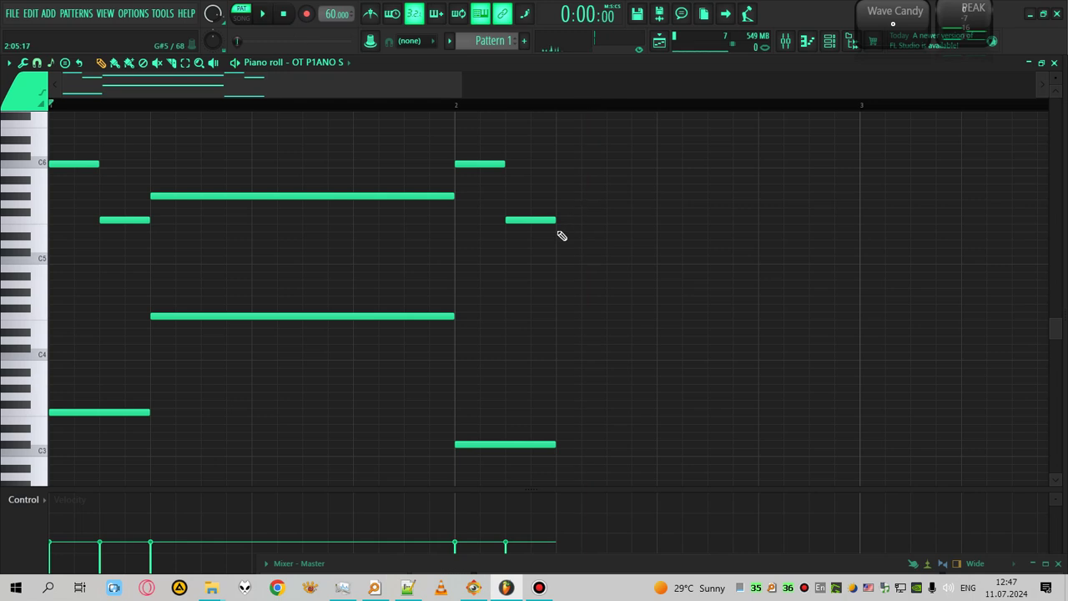
# Try a one-beat A#5 note on beat 2 of bar 2, shift it down to F5 and delete it.
pyautogui.click(559, 181)
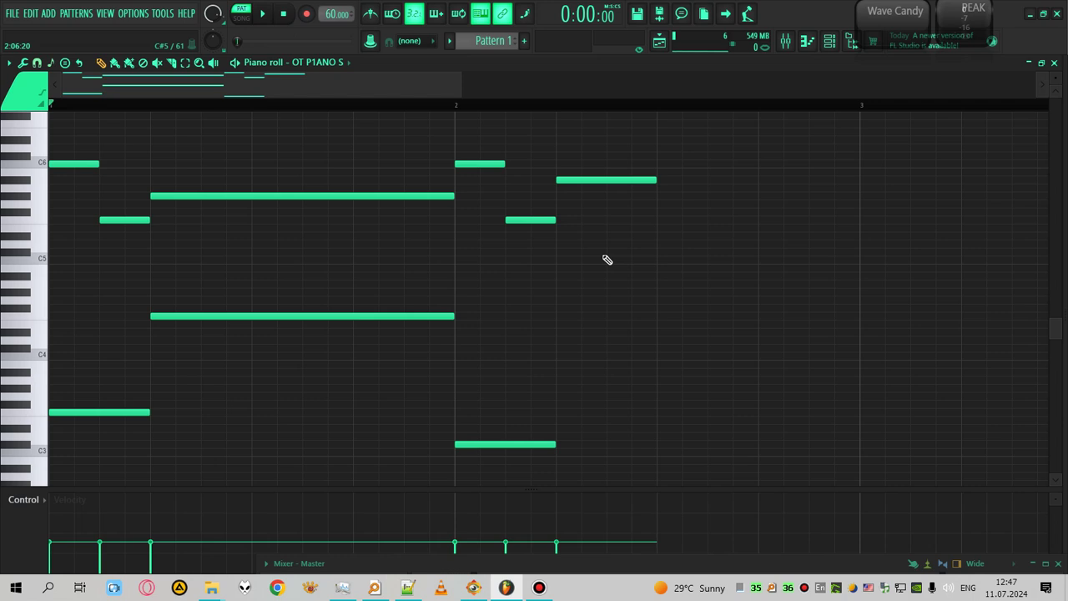
pyautogui.click(458, 105)
pyautogui.moveTo(599, 177); pyautogui.dragTo(599, 220)
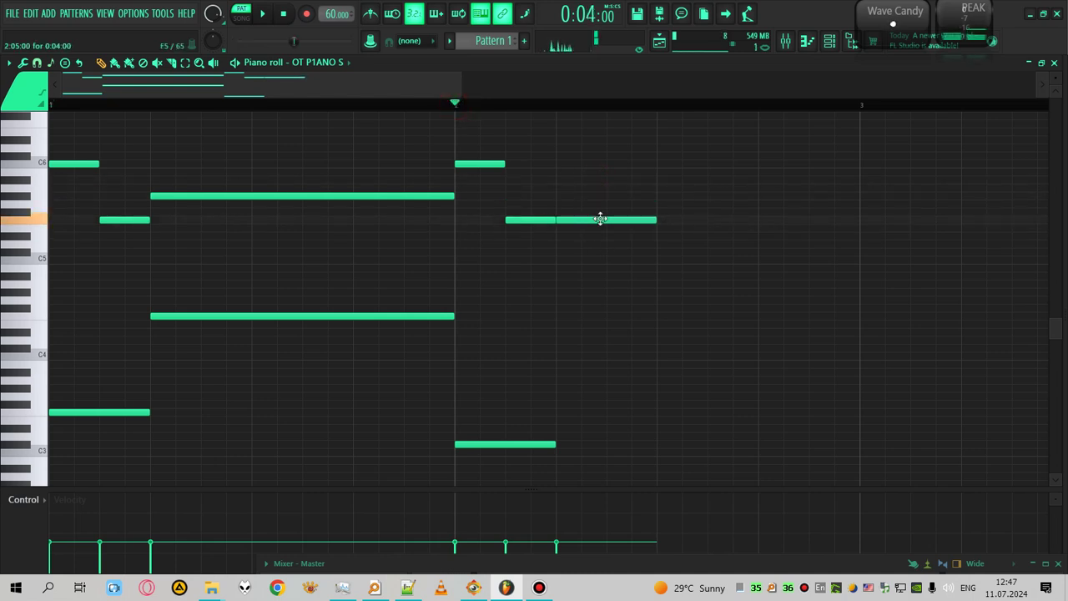
pyautogui.press('Delete')
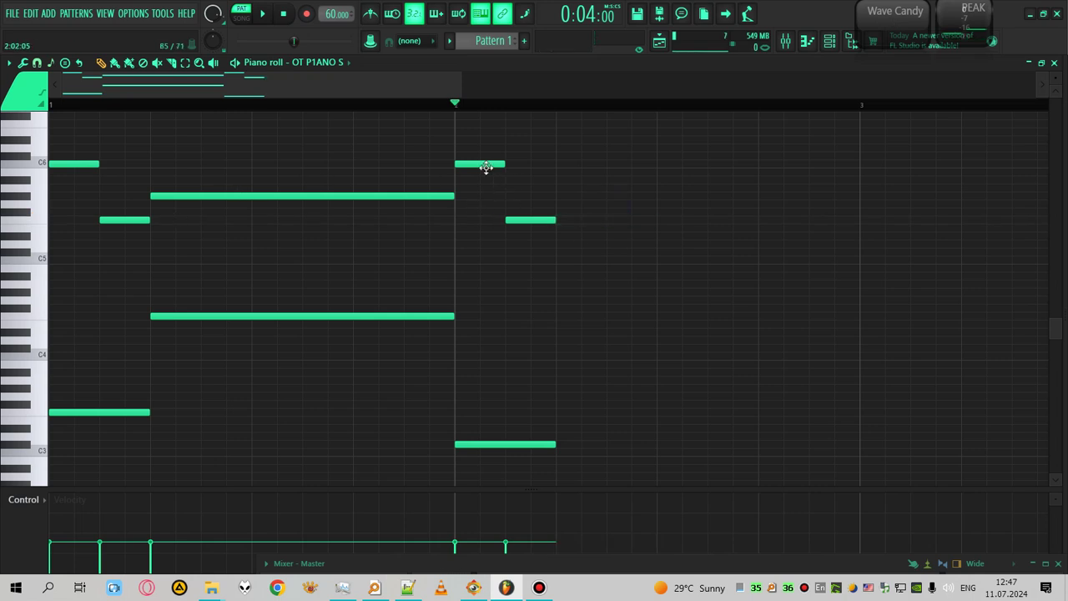
# Lower the F5 note in bar 1 to C5 and play the pattern from the start.
pyautogui.click(75, 163)
pyautogui.moveTo(124, 220); pyautogui.dragTo(123, 261)
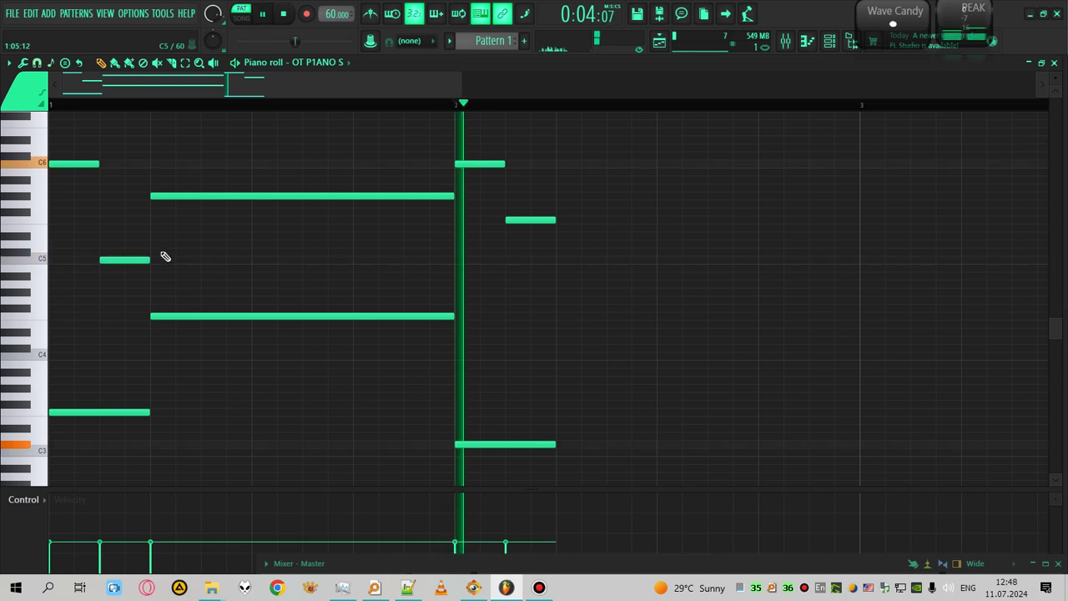
pyautogui.click(84, 107)
pyautogui.press('space')
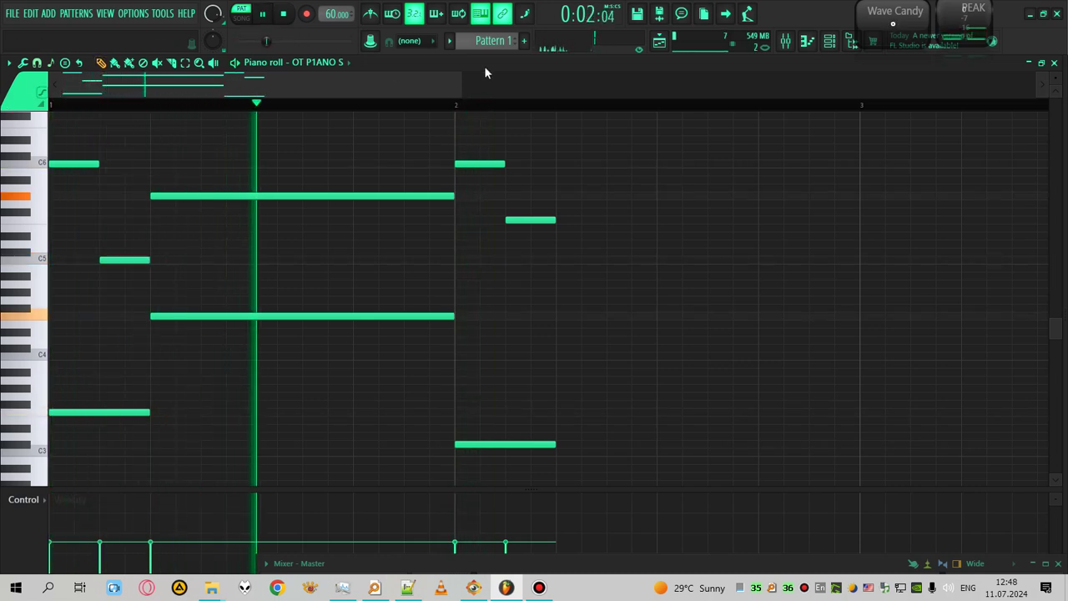
# Lower the F5 note in bar 2 to C5, raise the C#3 note to C#4 and set playback to start at bar 2.
pyautogui.moveTo(522, 219); pyautogui.dragTo(527, 265)
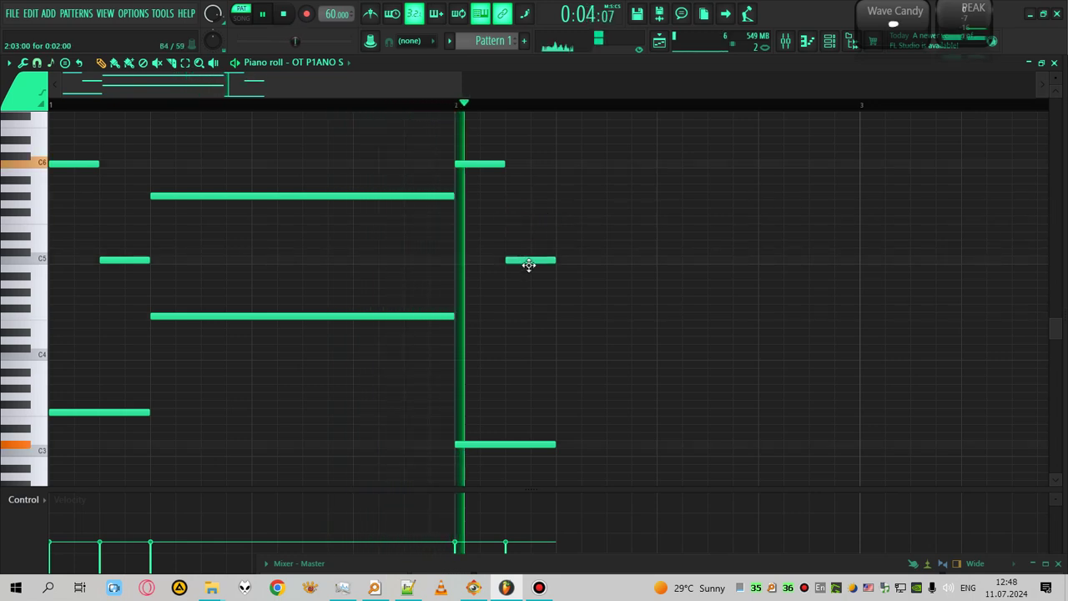
pyautogui.press('space')
pyautogui.moveTo(472, 445); pyautogui.dragTo(484, 347)
pyautogui.click(457, 104)
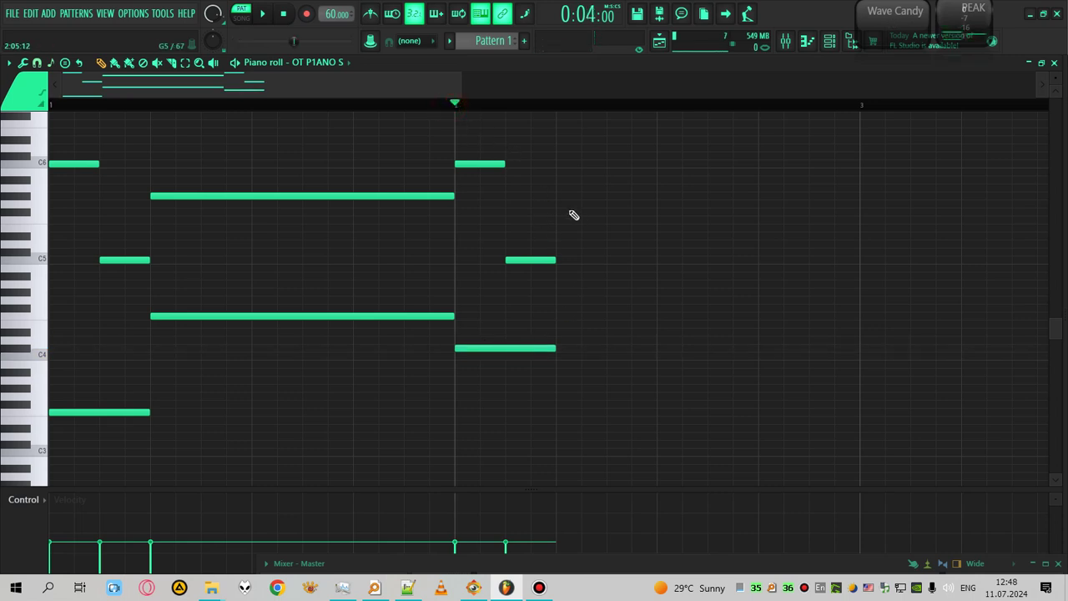
# Add one-beat F5 and A#4 notes on beat 2 of bar 2.
pyautogui.click(557, 219)
pyautogui.click(515, 347)
pyautogui.moveTo(570, 298); pyautogui.dragTo(559, 270)
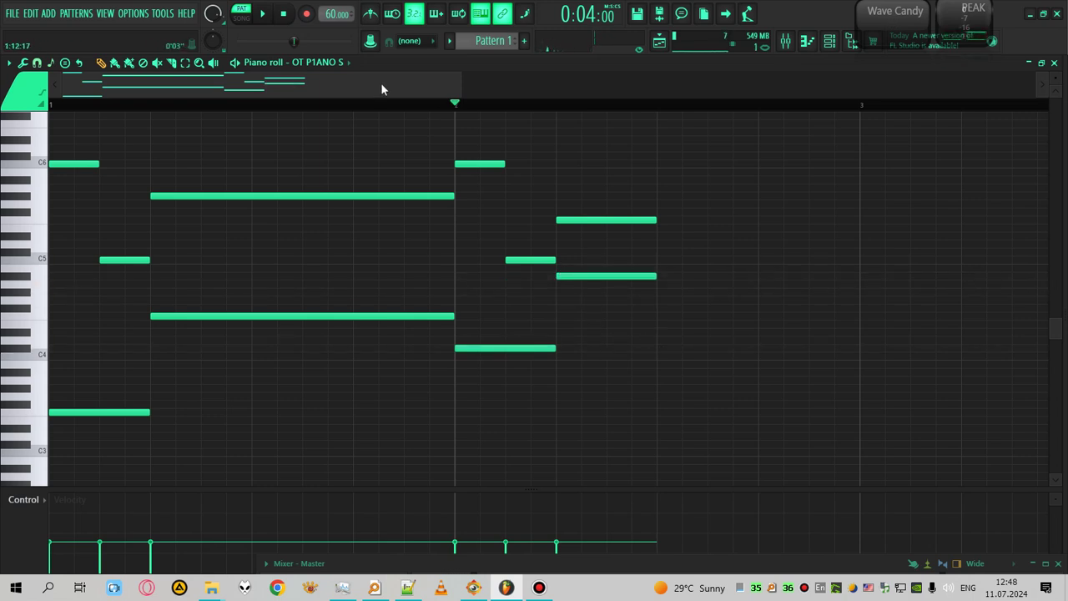
# Play the pattern twice from bar 2 to check the newly added notes.
pyautogui.moveTo(463, 89); pyautogui.dragTo(642, 106)
pyautogui.press('space')
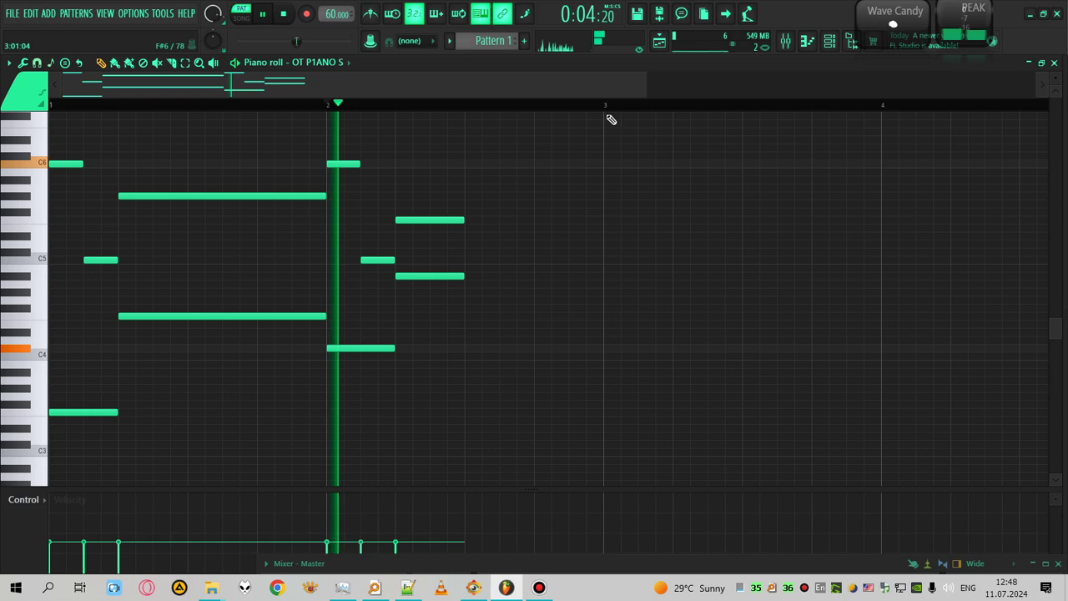
pyautogui.press('space')
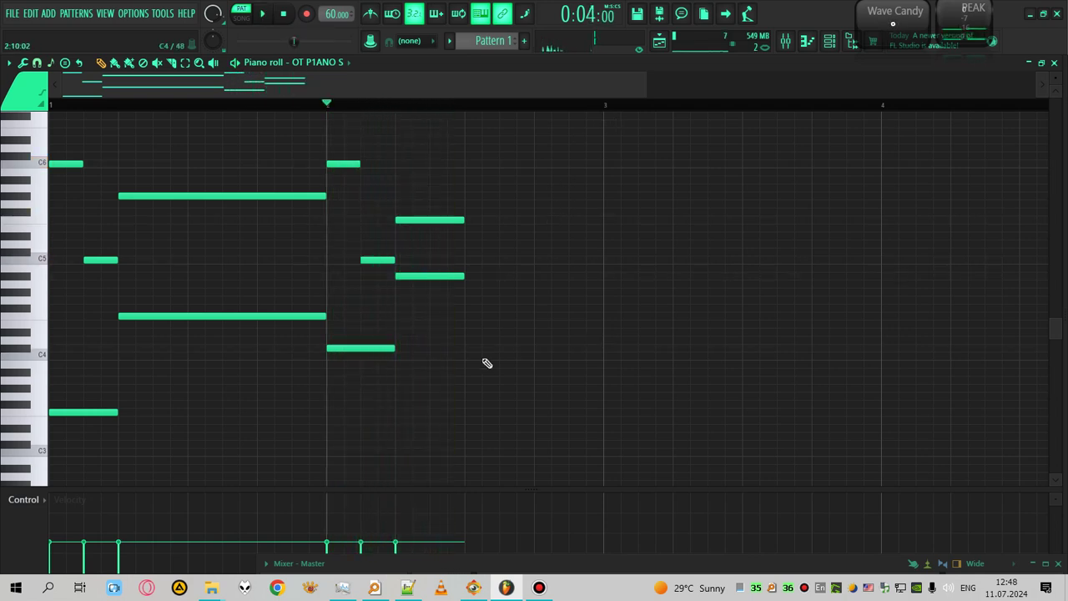
pyautogui.press('space')
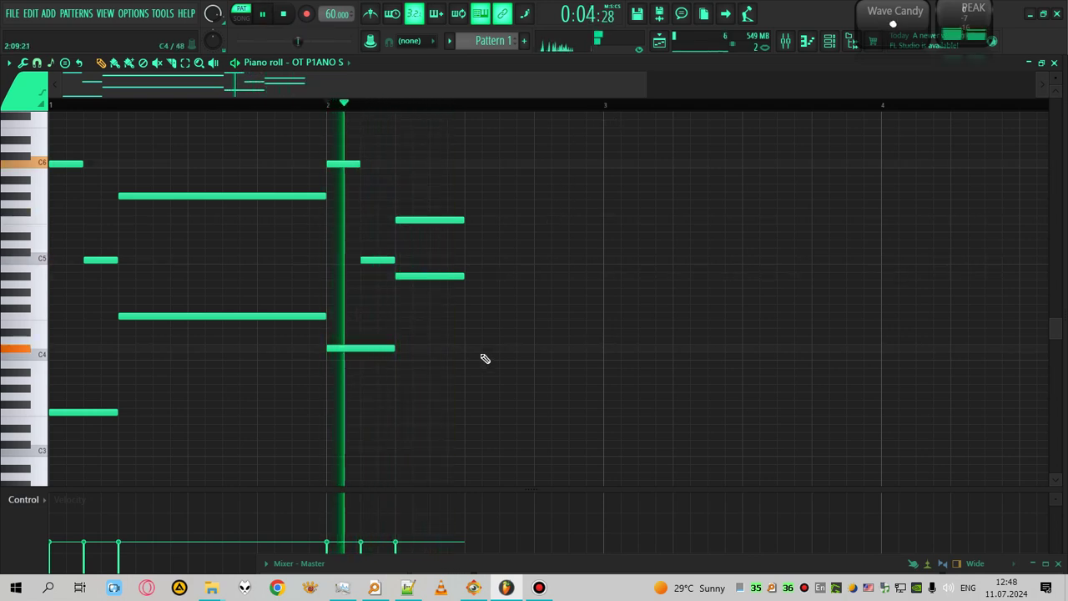
pyautogui.press('space')
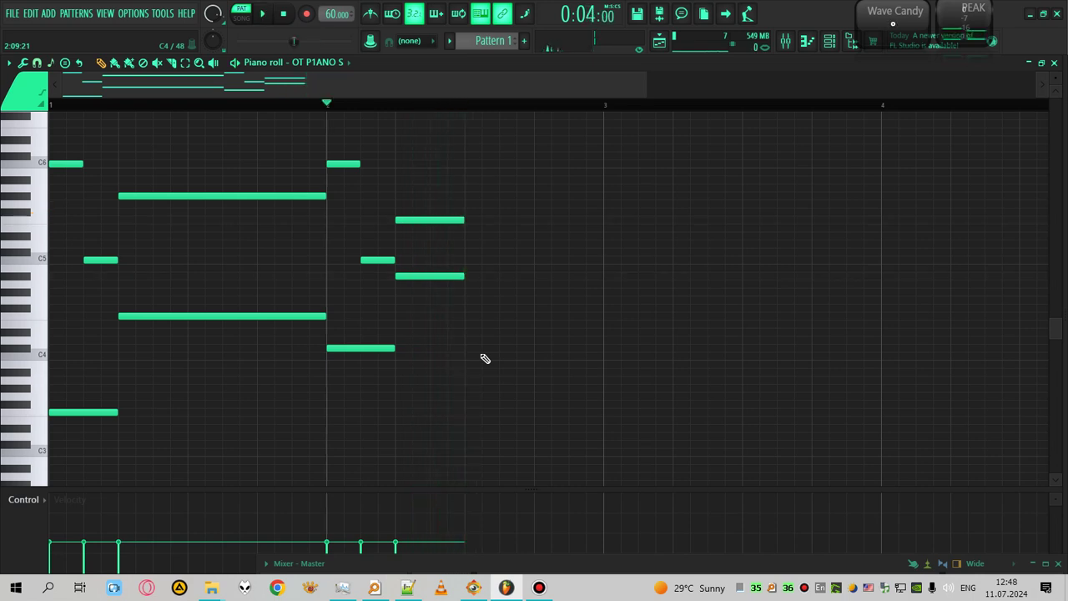
# Try the F5 note on beat 2 of bar 2 at G5 with playback, and return it to F5.
pyautogui.moveTo(425, 219); pyautogui.dragTo(425, 206)
pyautogui.press('space')
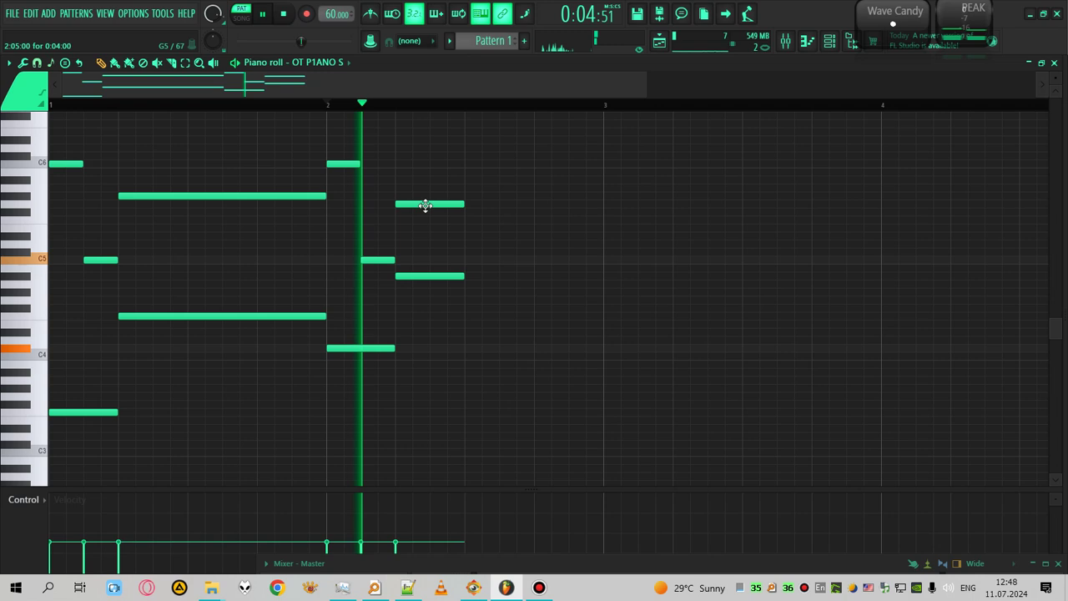
pyautogui.press('space')
pyautogui.moveTo(425, 205); pyautogui.dragTo(427, 222)
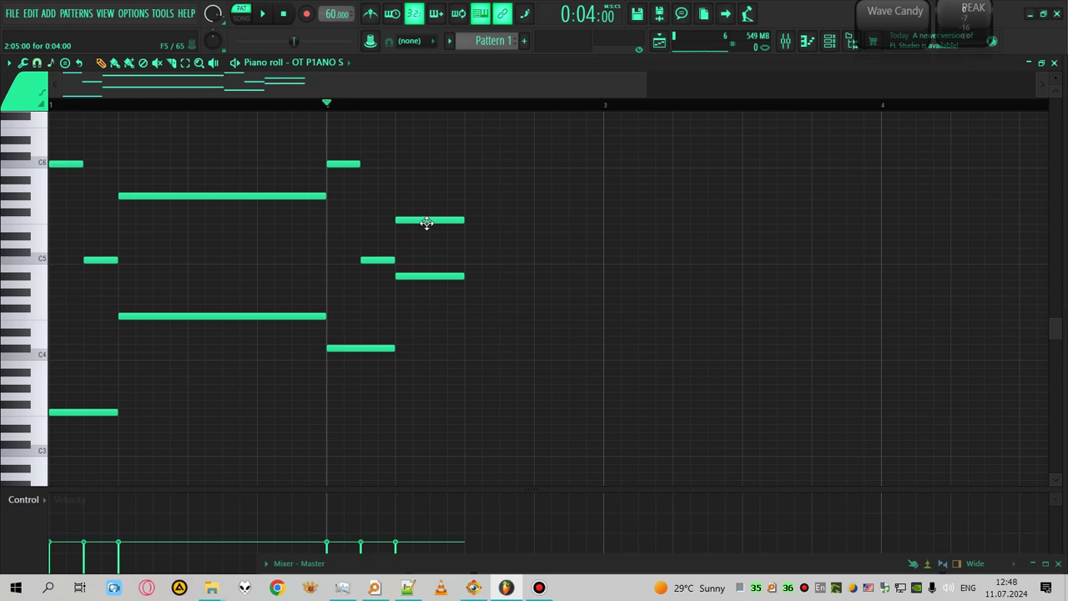
# Audition the C6, C5 and F5 notes in bar 2 individually and play the pattern from bar 2.
pyautogui.click(346, 167)
pyautogui.click(374, 260)
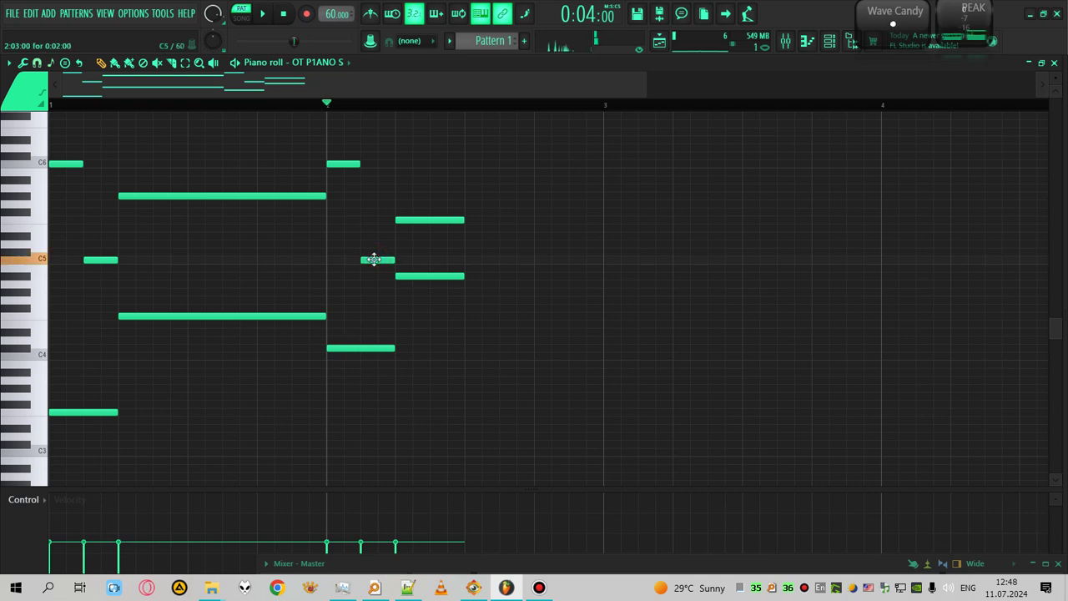
pyautogui.click(424, 217)
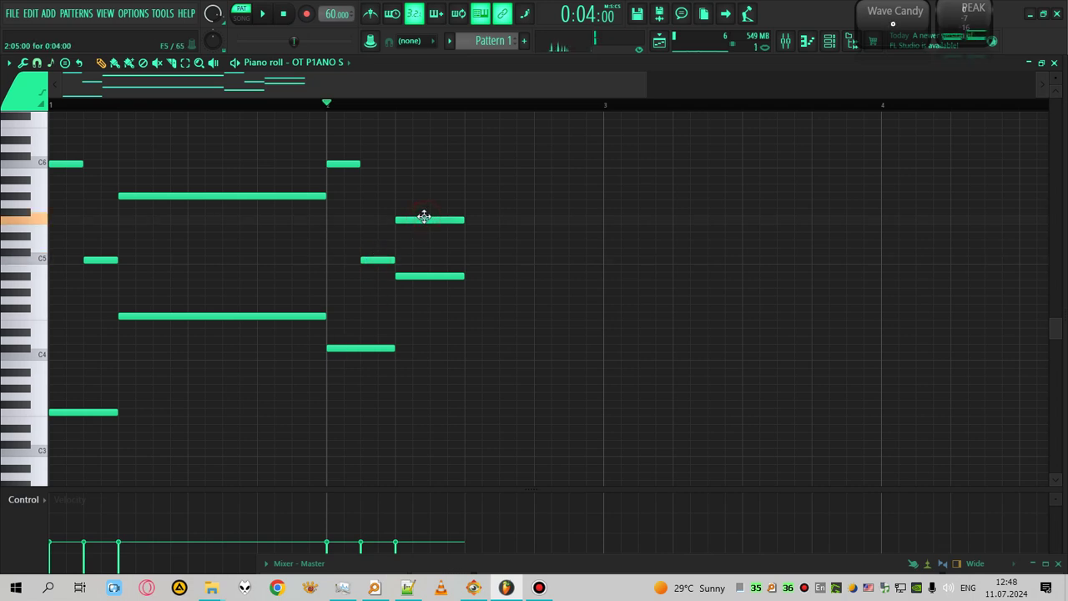
pyautogui.press('space')
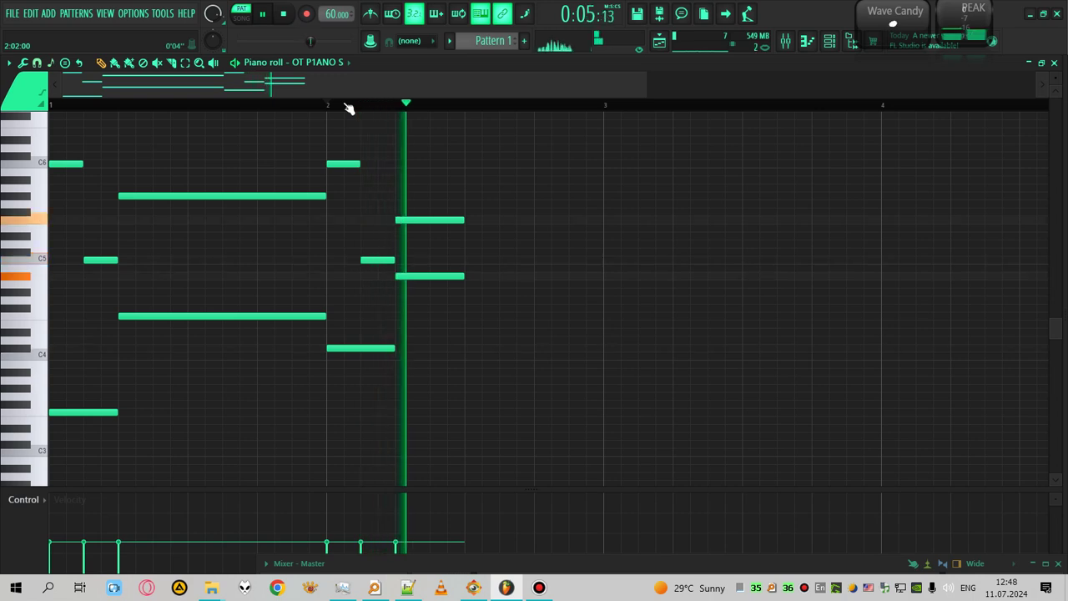
pyautogui.press('space')
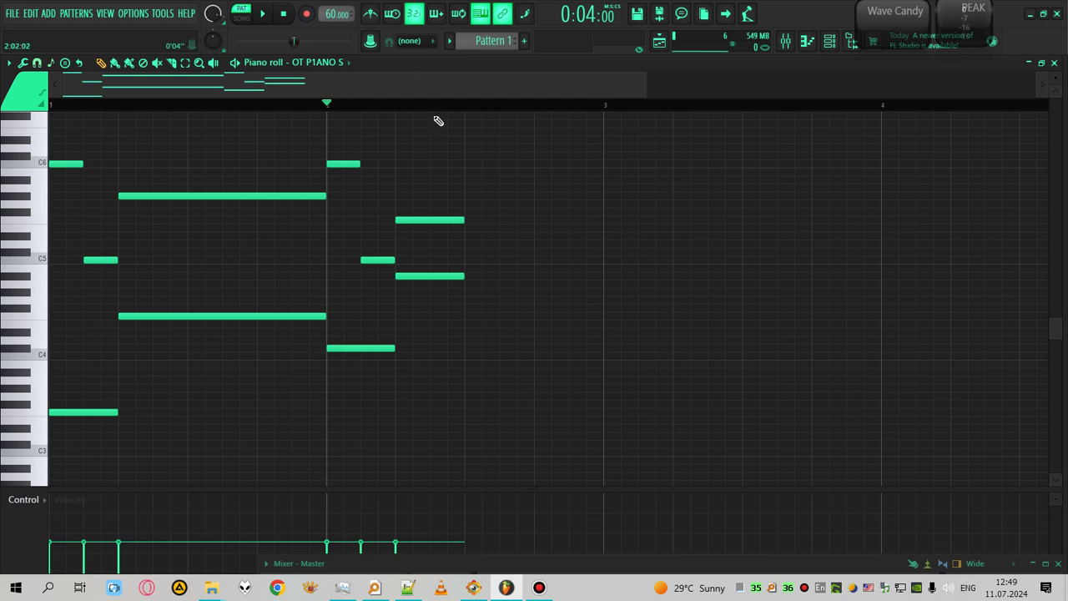
# Extend the C#4 and A#4 notes to the end of bar 2 and play the pattern from the start.
pyautogui.click(76, 108)
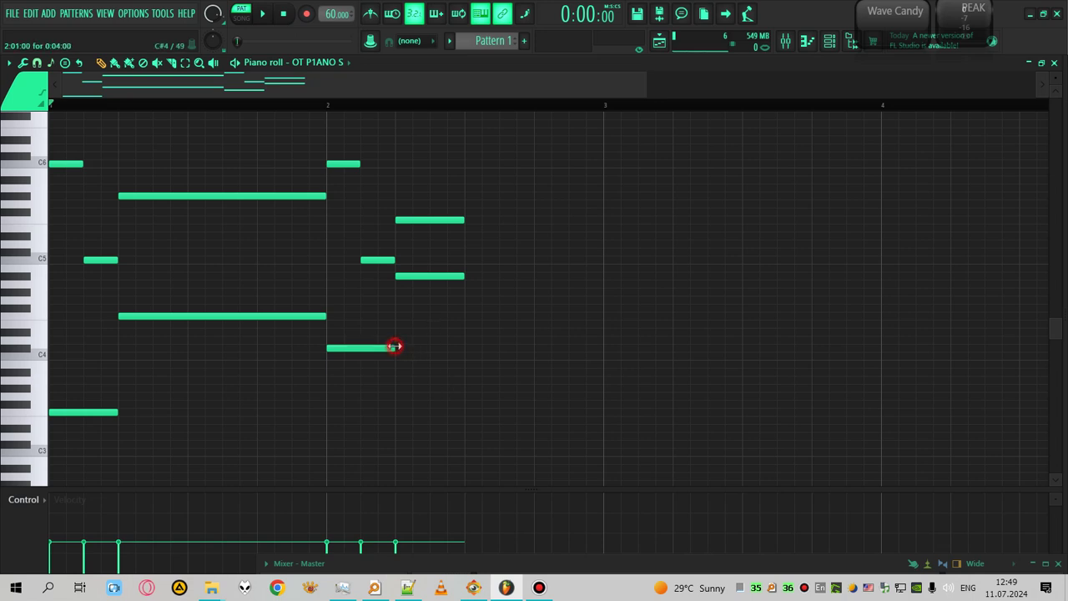
pyautogui.moveTo(395, 346); pyautogui.dragTo(604, 348)
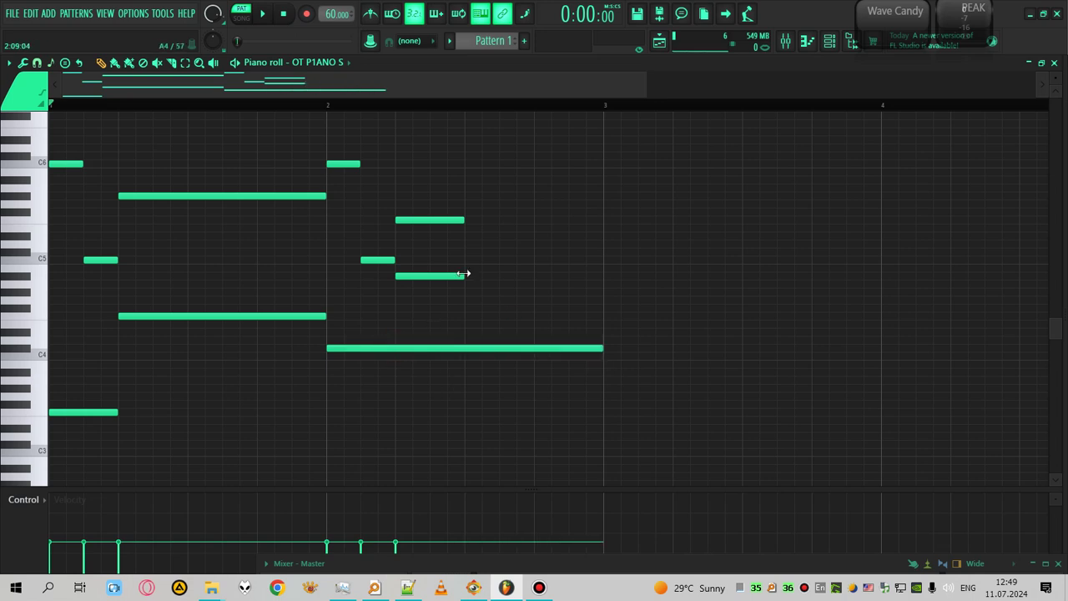
pyautogui.moveTo(461, 275); pyautogui.dragTo(611, 280)
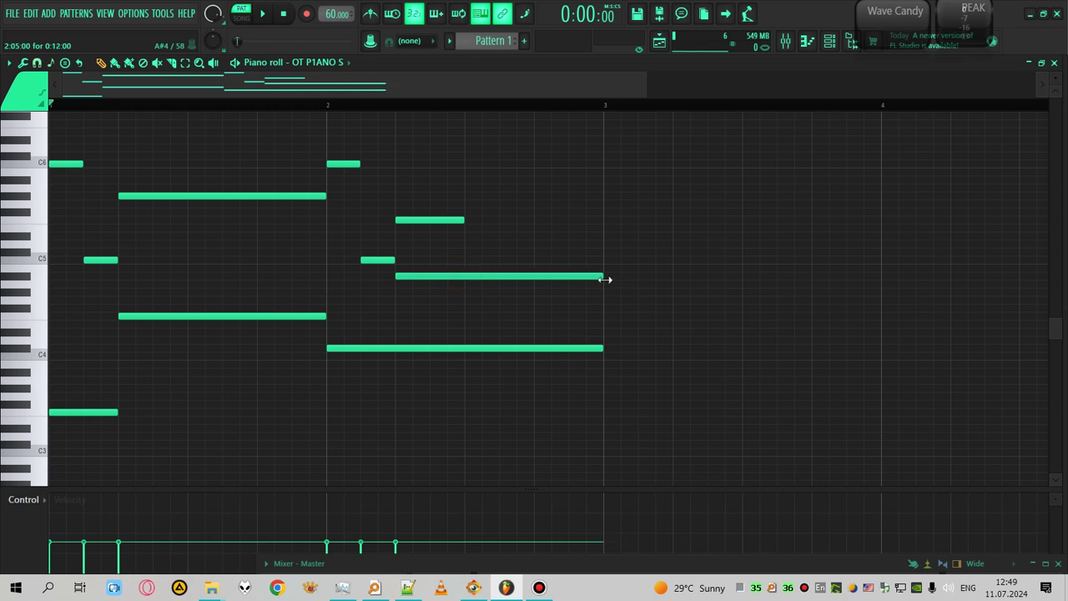
pyautogui.press('space')
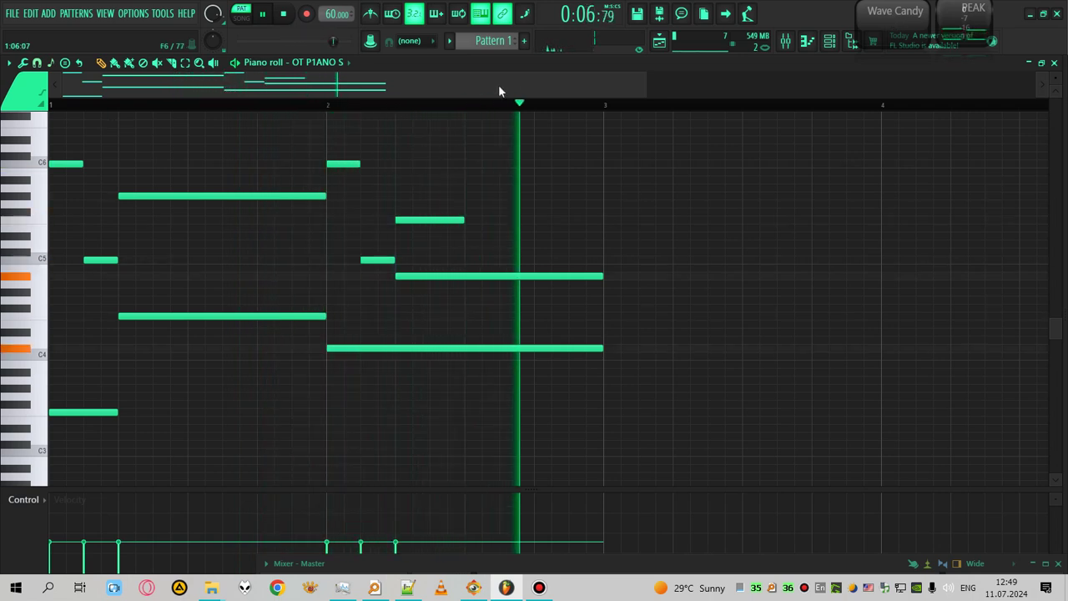
pyautogui.moveTo(525, 80); pyautogui.dragTo(610, 82)
pyautogui.press('space')
# Add consecutive half-beat C6, C5 and G5 notes from the start of bar 3.
pyautogui.click(199, 162)
pyautogui.click(469, 163)
pyautogui.click(497, 260)
pyautogui.moveTo(532, 211); pyautogui.dragTo(533, 197)
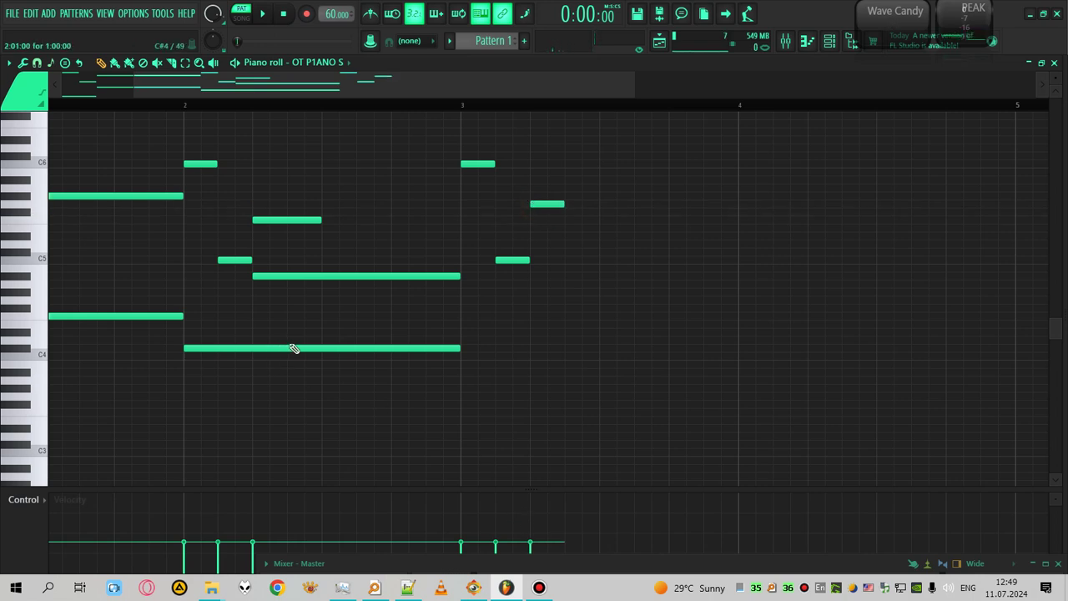
# Add a bar-long D#4 note and a three-beat A#4 note on beat 2 in bar 3, and play from bar 3.
pyautogui.moveTo(458, 339); pyautogui.dragTo(464, 333)
pyautogui.click(460, 107)
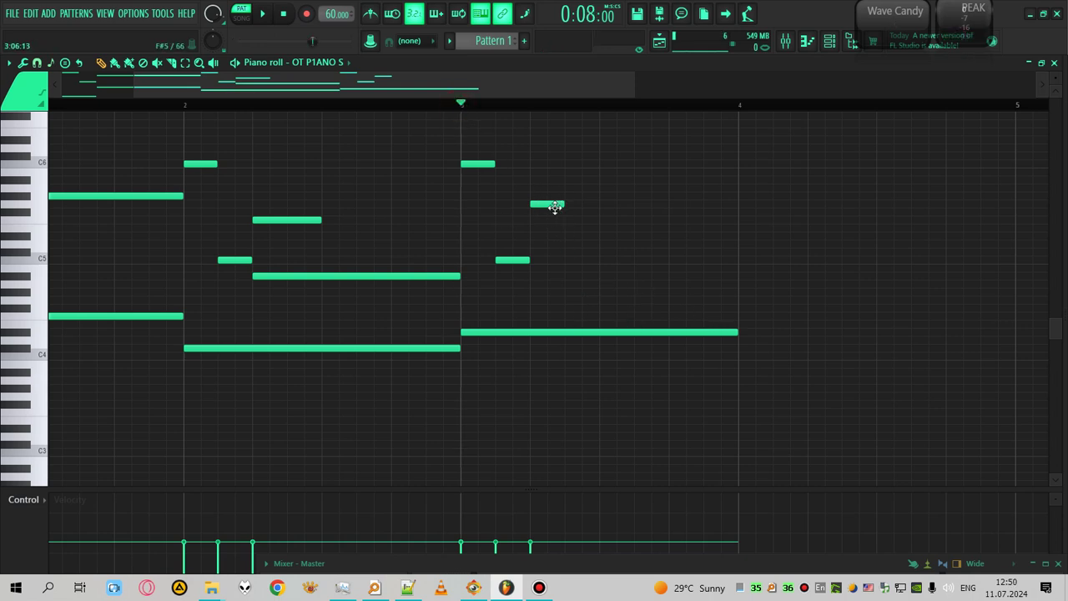
pyautogui.click(293, 278)
pyautogui.click(533, 275)
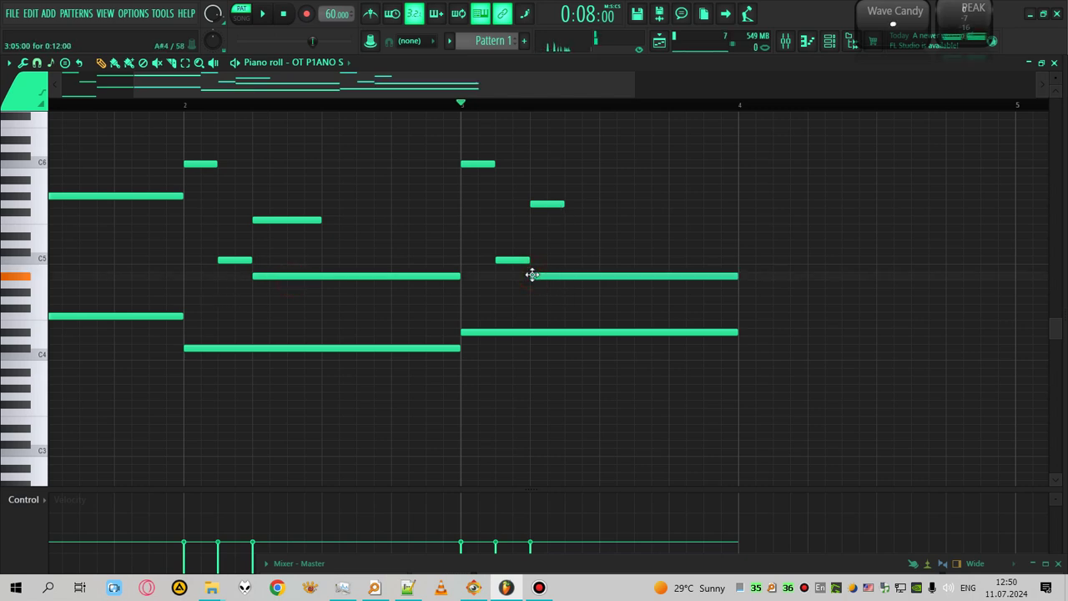
pyautogui.press('space')
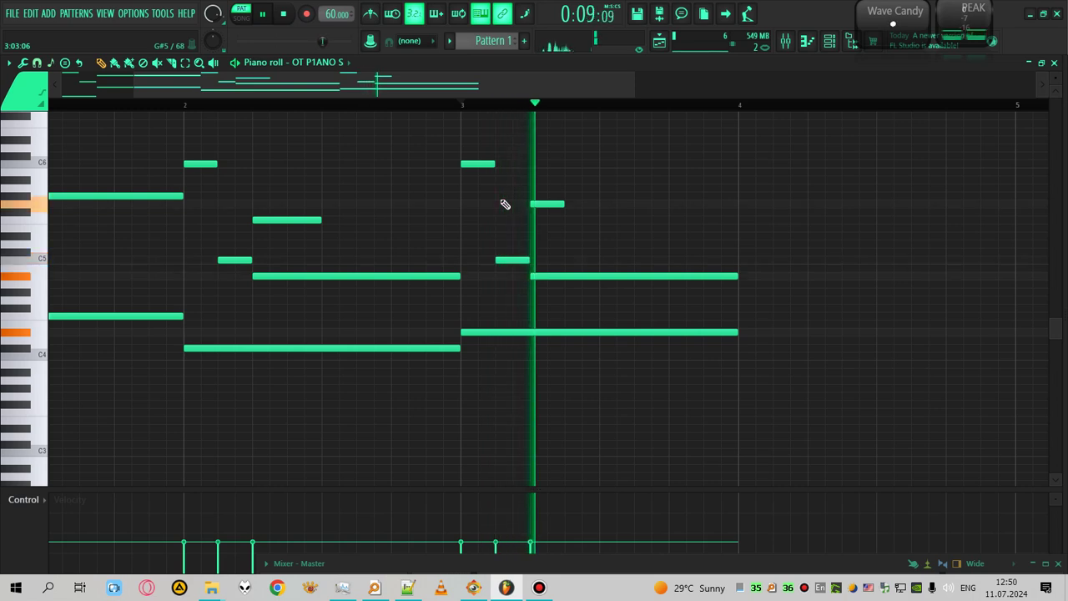
pyautogui.press('space')
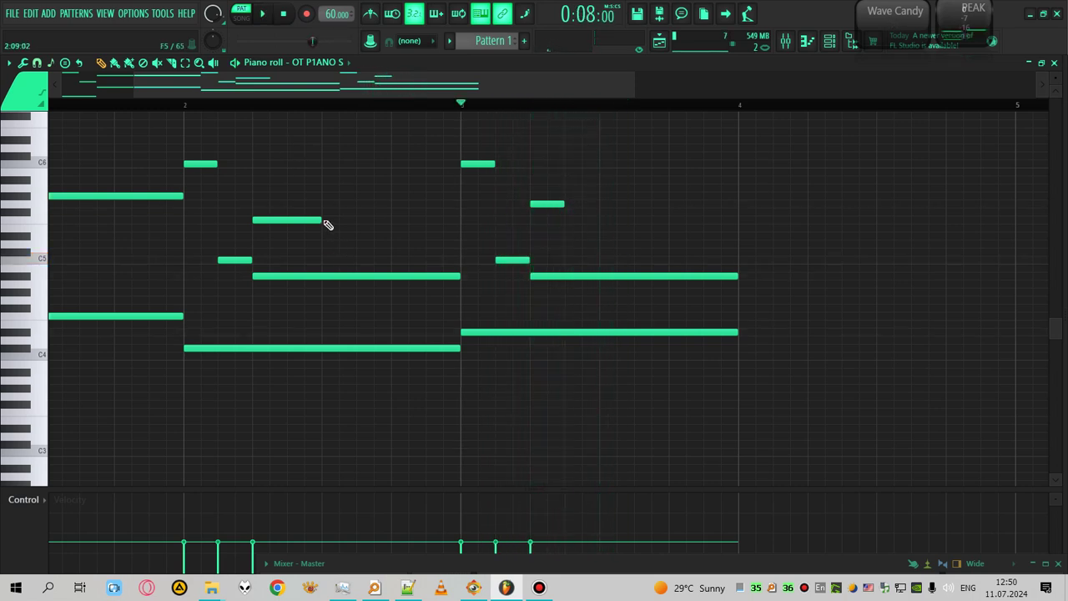
# Extend the F5 note in bar 2, the G5 note in bar 3 and the C5 note in bar 1 to their bar ends.
pyautogui.moveTo(320, 221); pyautogui.dragTo(448, 220)
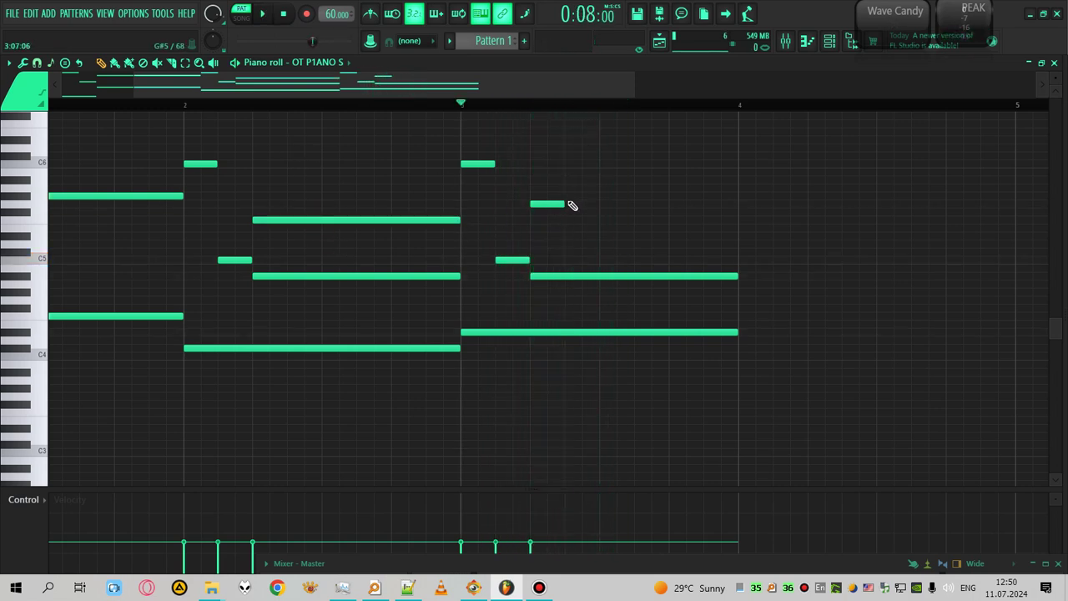
pyautogui.moveTo(608, 203); pyautogui.dragTo(736, 207)
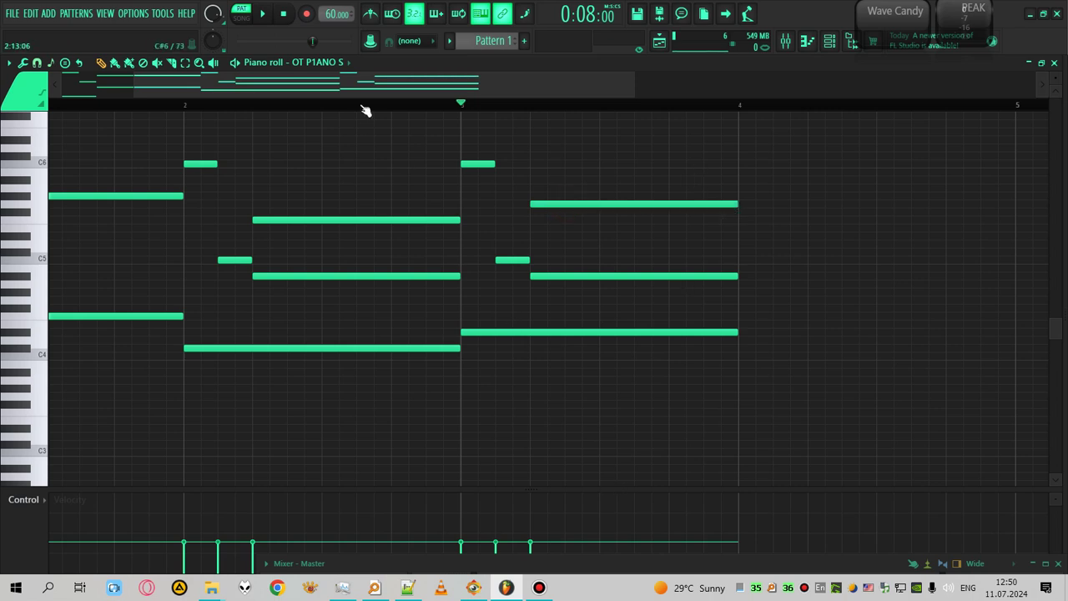
pyautogui.hscroll(-2, 412, 87)
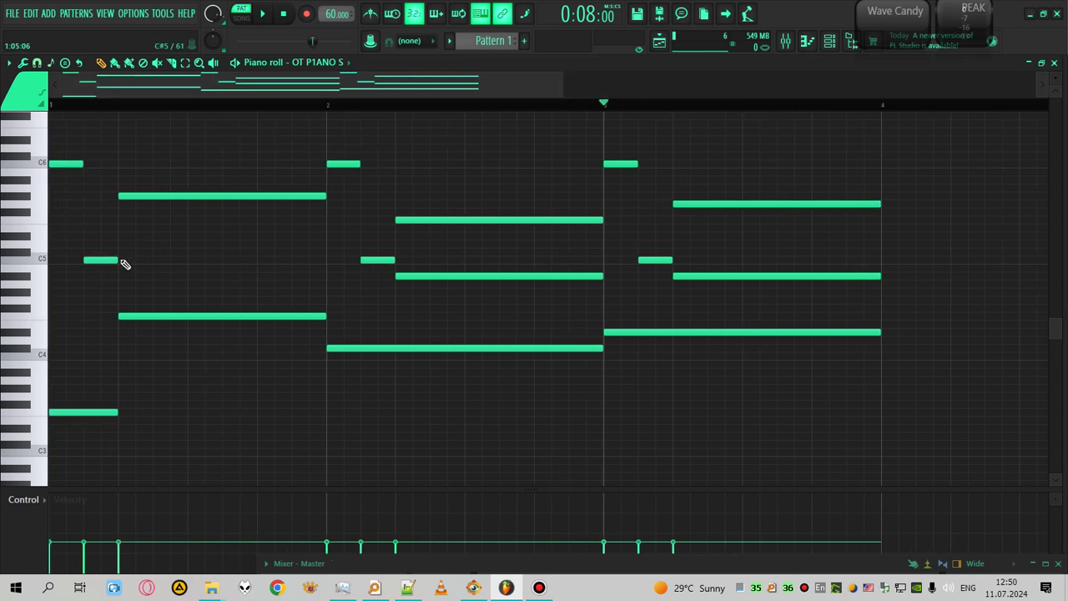
pyautogui.moveTo(116, 261); pyautogui.dragTo(331, 268)
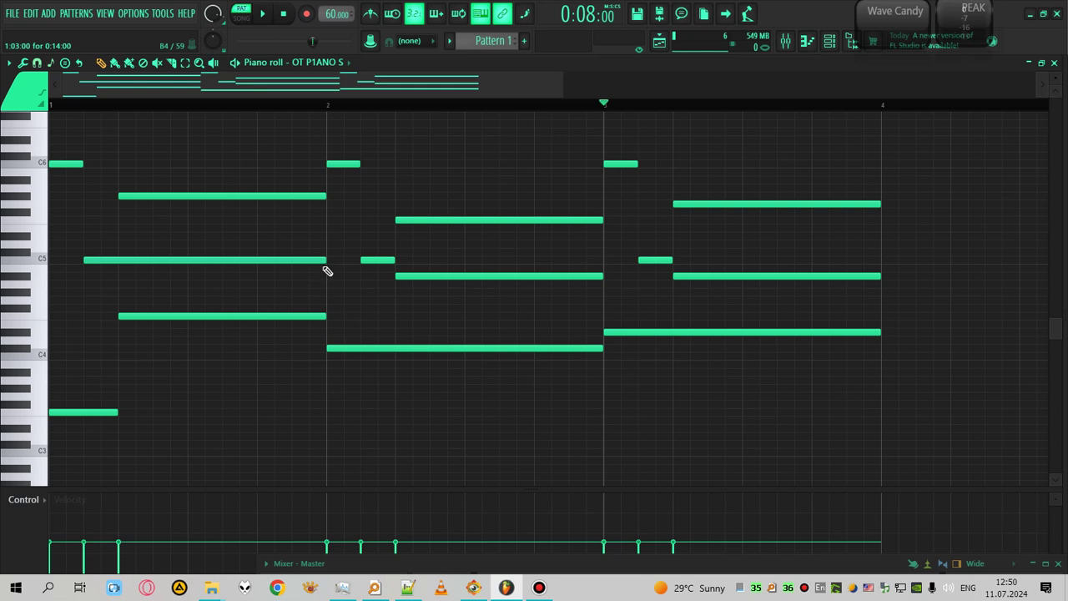
# Play the three-bar pattern from the start and replay it from bar 3.
pyautogui.click(84, 101)
pyautogui.press('space')
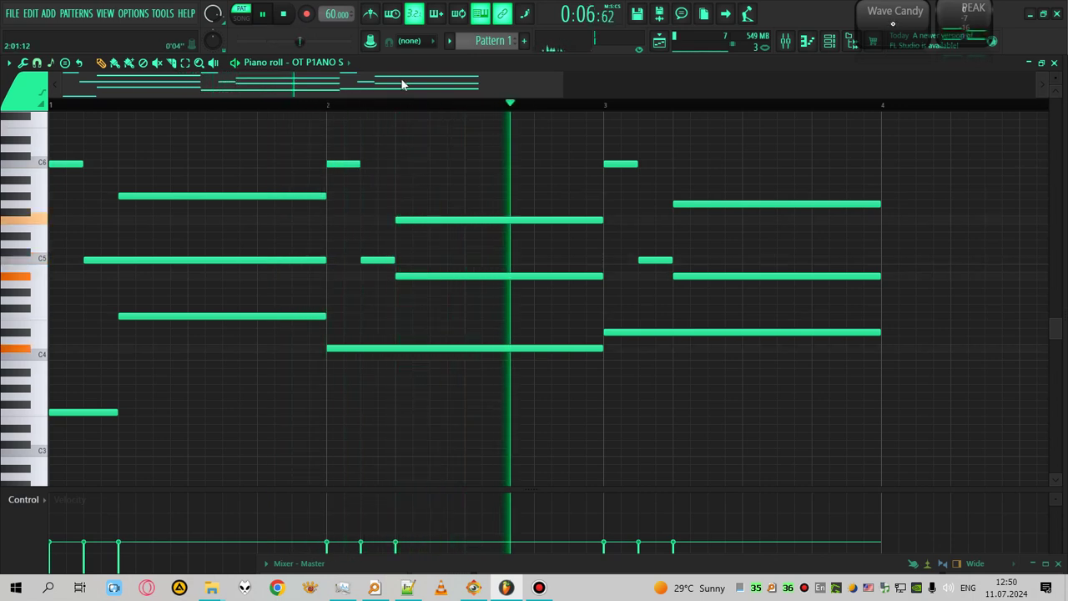
pyautogui.moveTo(403, 84); pyautogui.dragTo(615, 78)
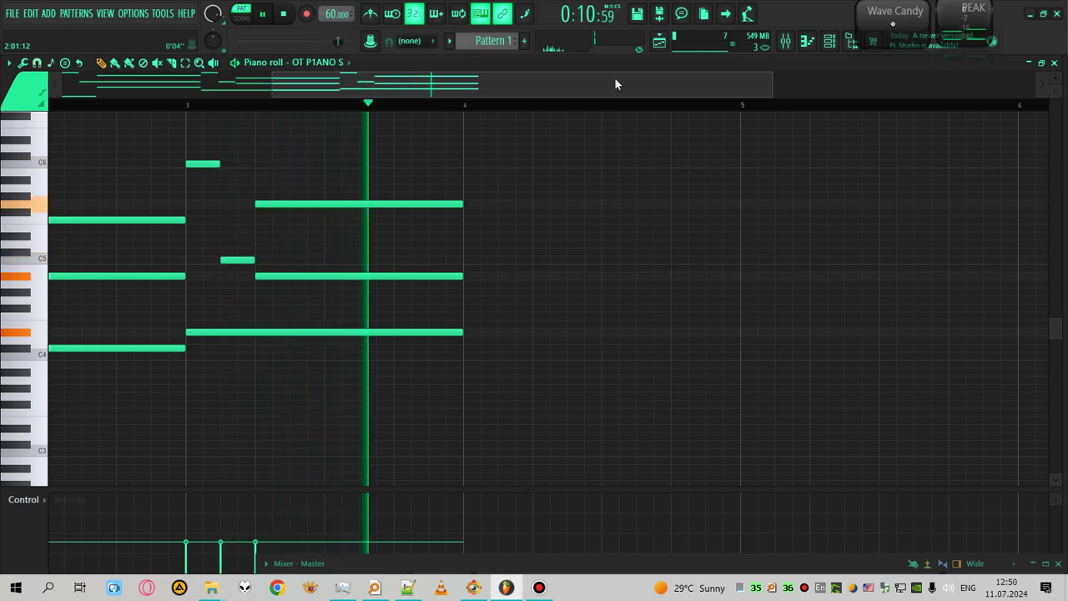
pyautogui.press('space')
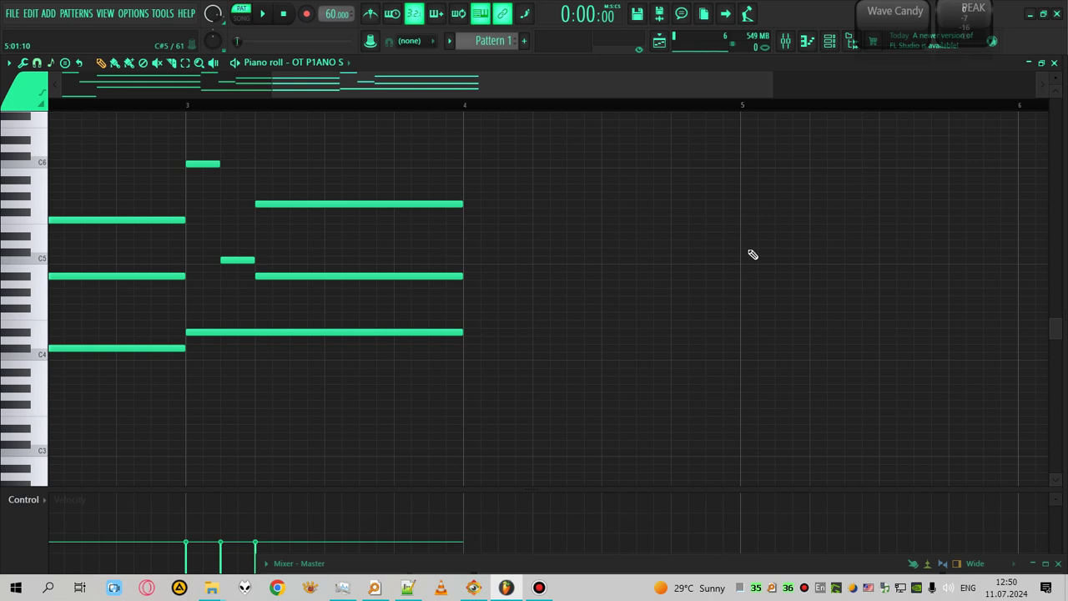
pyautogui.click(190, 106)
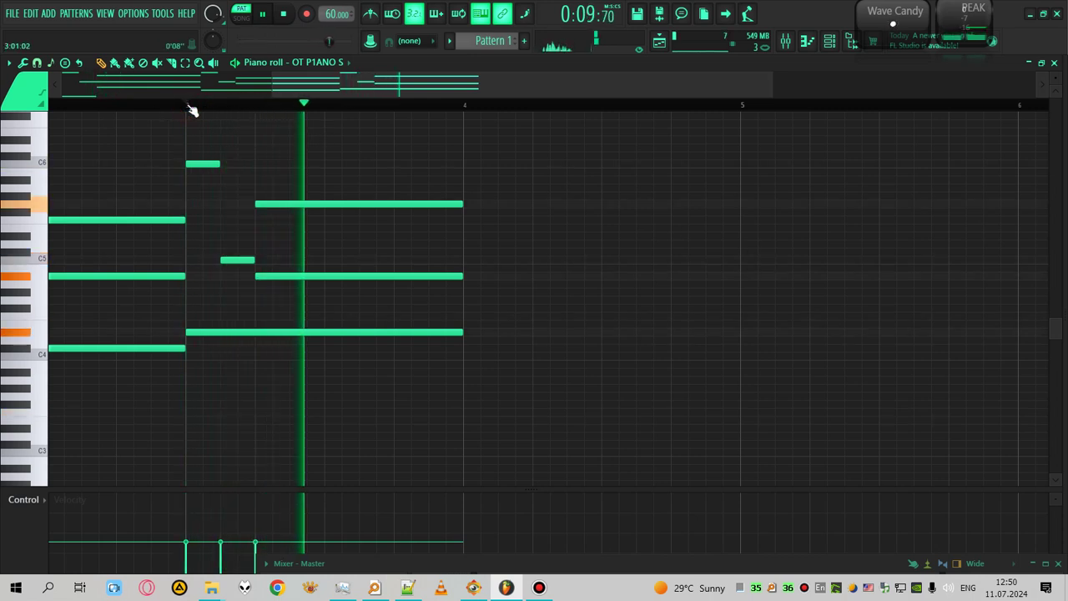
pyautogui.press('space')
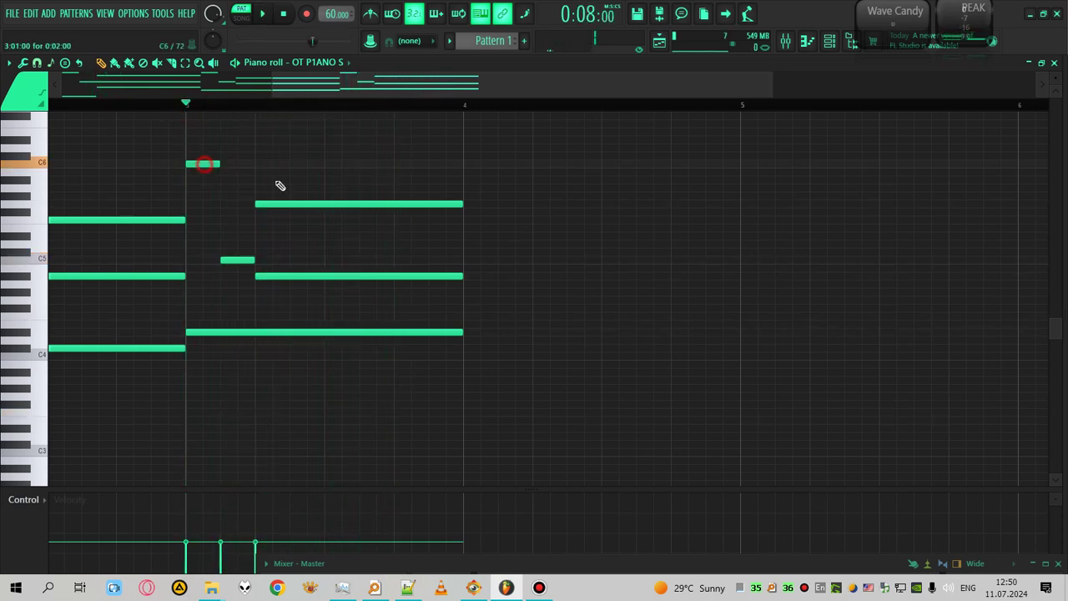
# Add consecutive half-beat C6, C5 and F5 notes from the start of bar 4.
pyautogui.moveTo(459, 161)
pyautogui.mouseDown()
pyautogui.moveTo(489, 162)
pyautogui.moveTo(476, 162)
pyautogui.mouseUp()
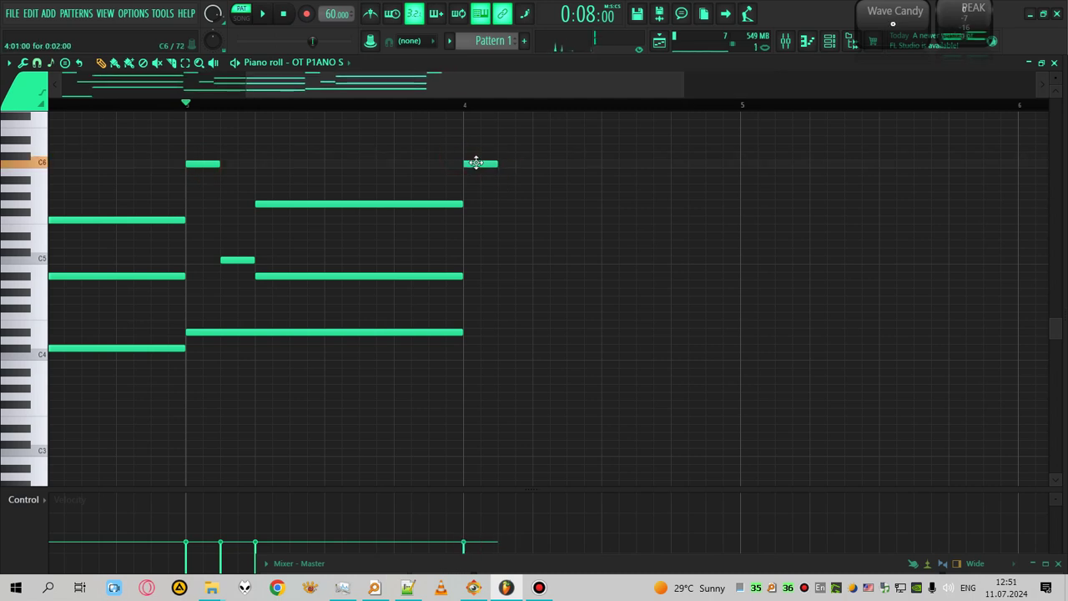
pyautogui.click(499, 262)
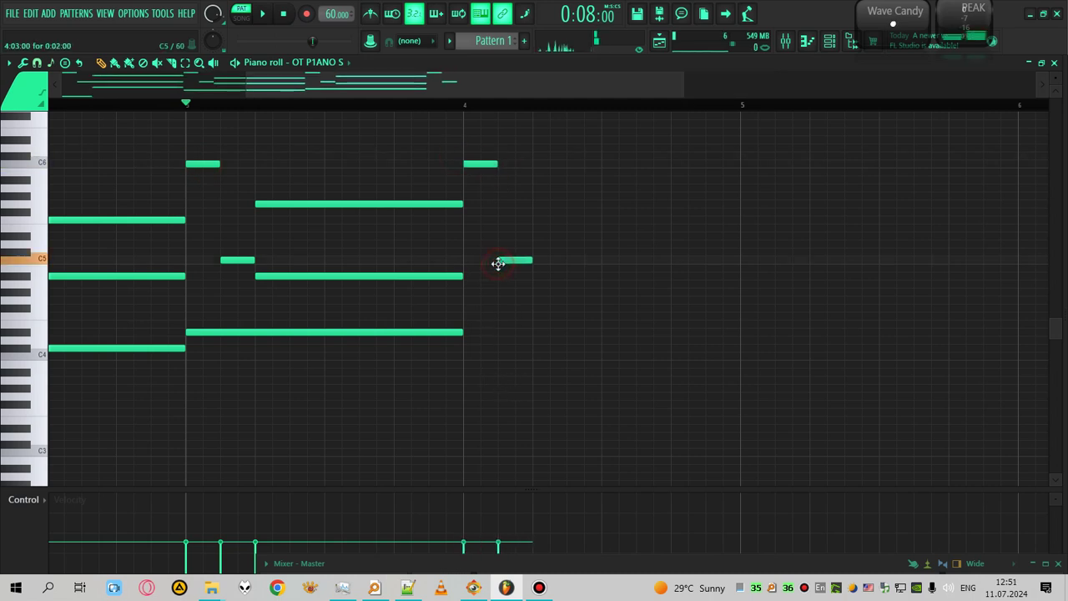
pyautogui.click(533, 218)
# Add a bar-long F3 bass note in bar 4 and play the pattern from bar 3.
pyautogui.click(369, 331)
pyautogui.click(464, 412)
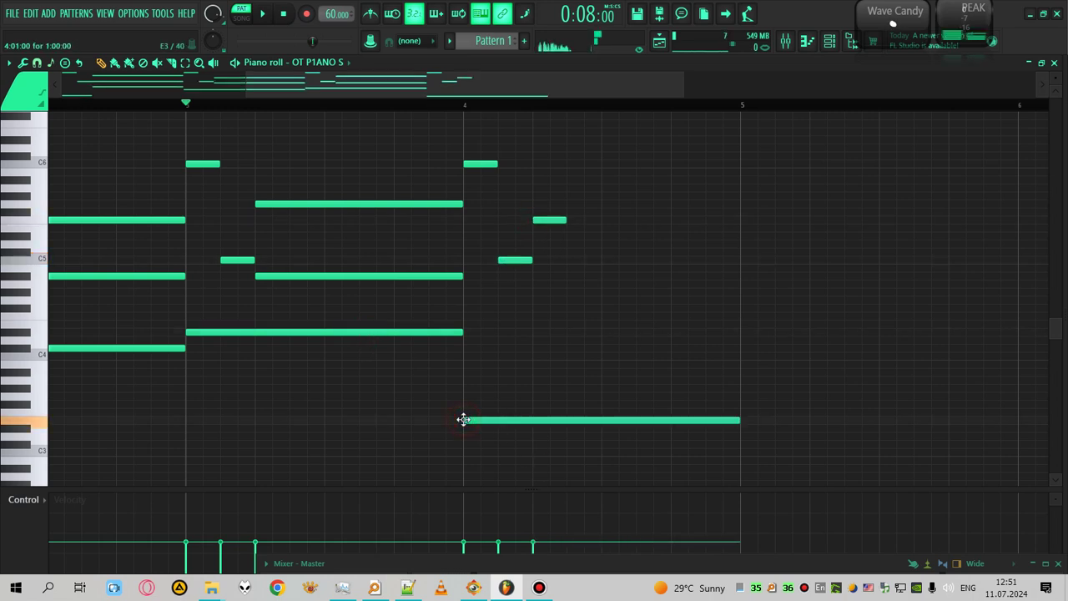
pyautogui.press('space')
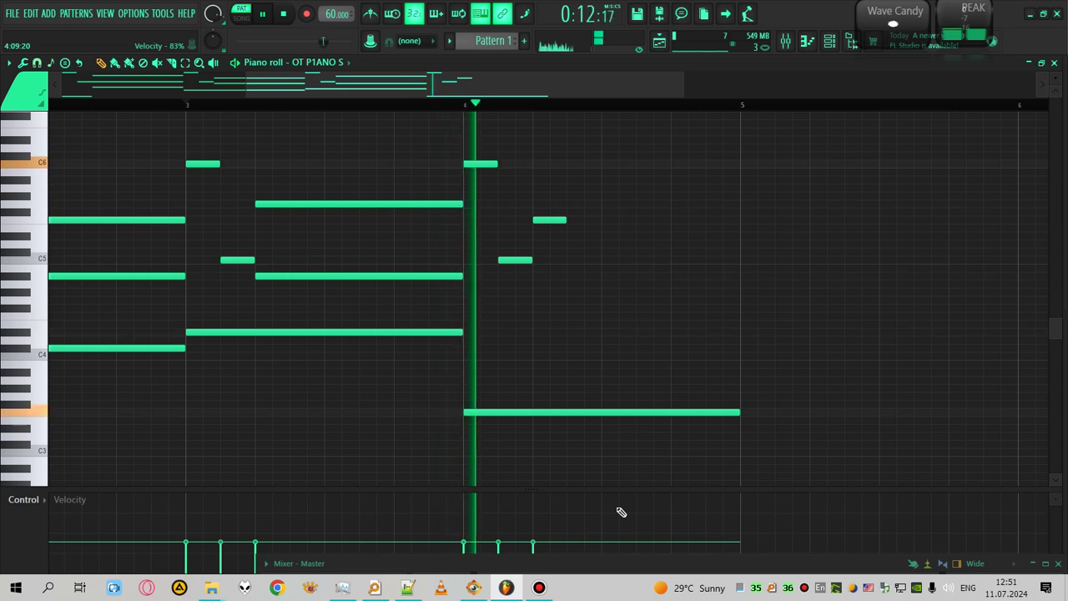
pyautogui.press('space')
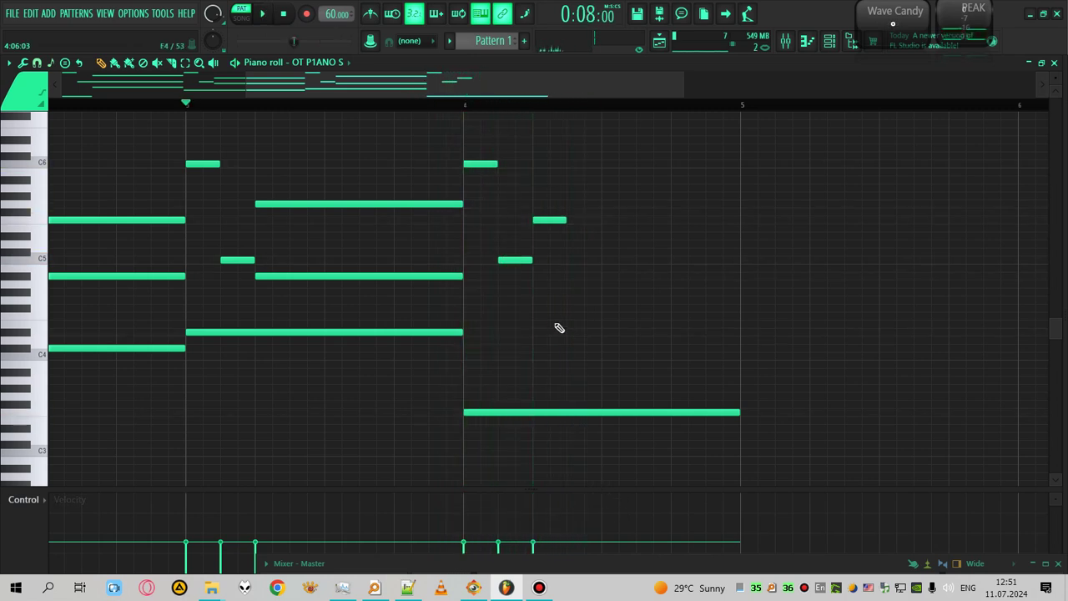
# Add a three-beat G#4 note on beat 2 of bar 4 and extend the F5 note to the bar's end.
pyautogui.click(533, 325)
pyautogui.moveTo(534, 309); pyautogui.dragTo(534, 288)
pyautogui.moveTo(808, 293); pyautogui.dragTo(739, 292)
pyautogui.moveTo(560, 222); pyautogui.dragTo(738, 221)
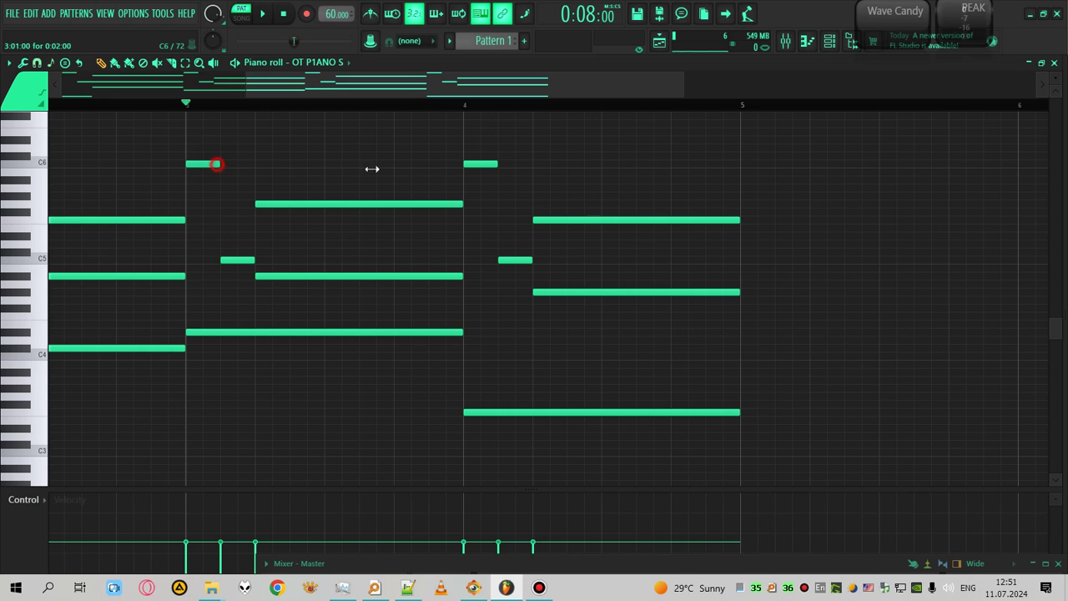
# Lengthen the C6 notes in bars 1 to 4 so that each one fills its whole bar.
pyautogui.moveTo(371, 168); pyautogui.dragTo(750, 165)
pyautogui.hscroll(-3, 323, 148)
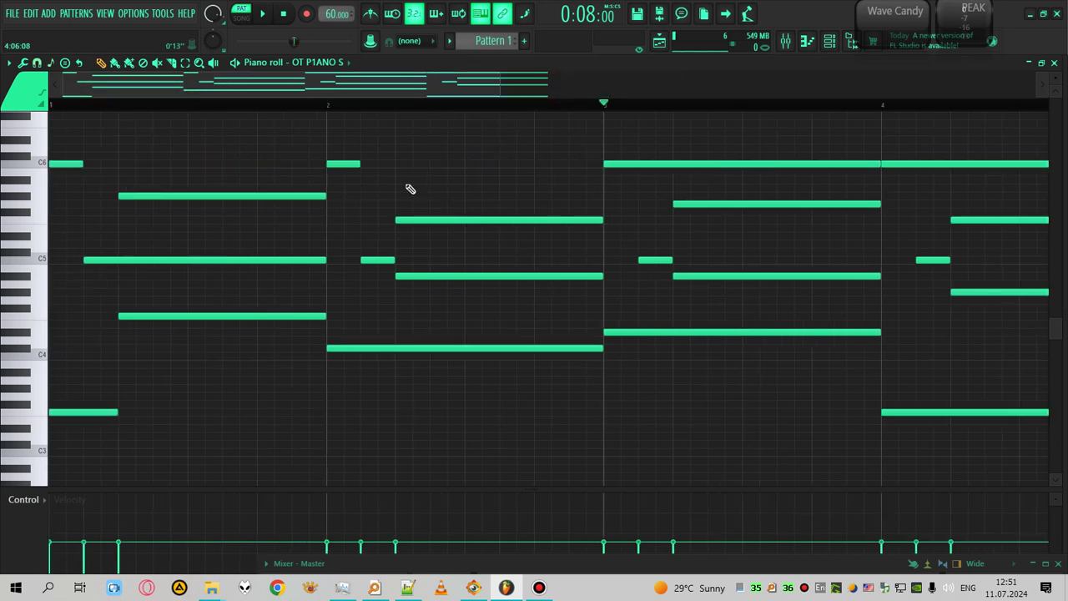
pyautogui.moveTo(529, 179); pyautogui.dragTo(586, 178)
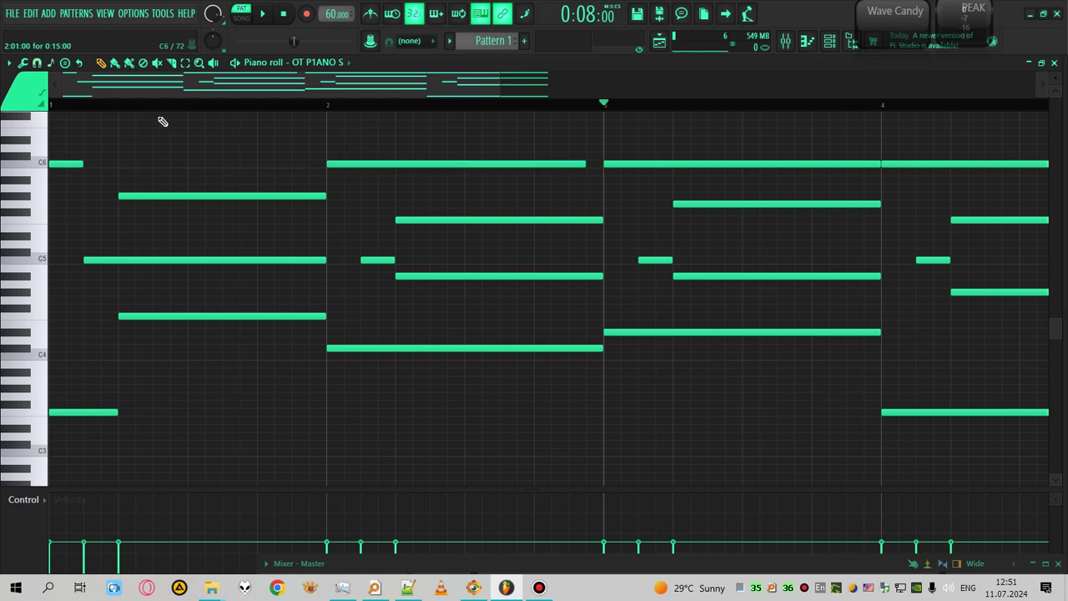
pyautogui.moveTo(173, 164); pyautogui.dragTo(325, 164)
pyautogui.keyDown('ctrl'); pyautogui.scroll(-1, 329, 265); pyautogui.keyUp('ctrl')
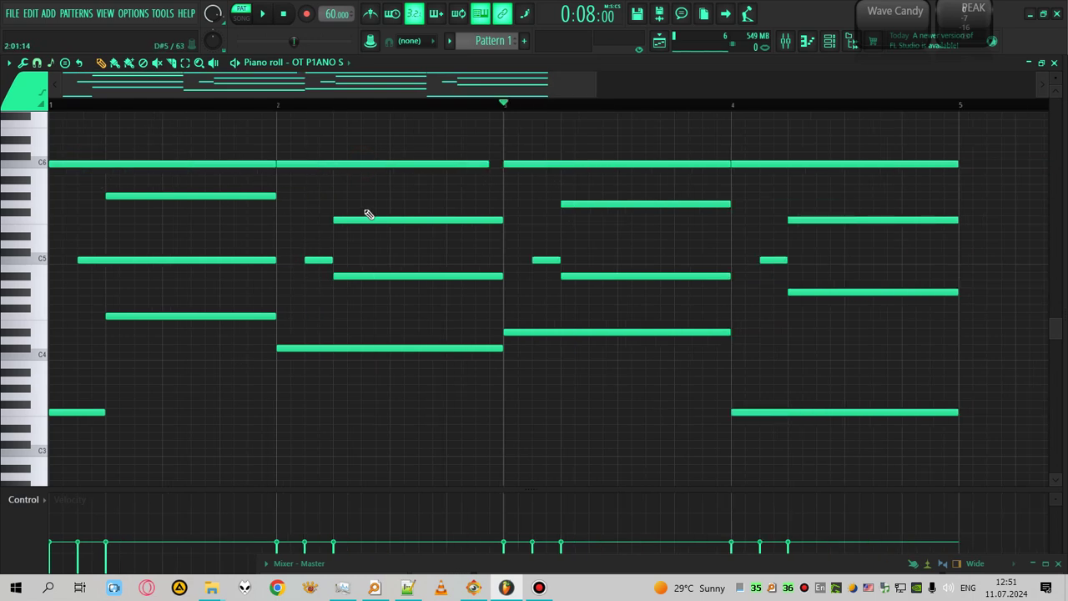
pyautogui.moveTo(493, 167); pyautogui.dragTo(501, 166)
# Play the complete four-bar pattern from the start.
pyautogui.keyDown('ctrl'); pyautogui.scroll(-2, 318, 289); pyautogui.keyUp('ctrl')
pyautogui.click(83, 105)
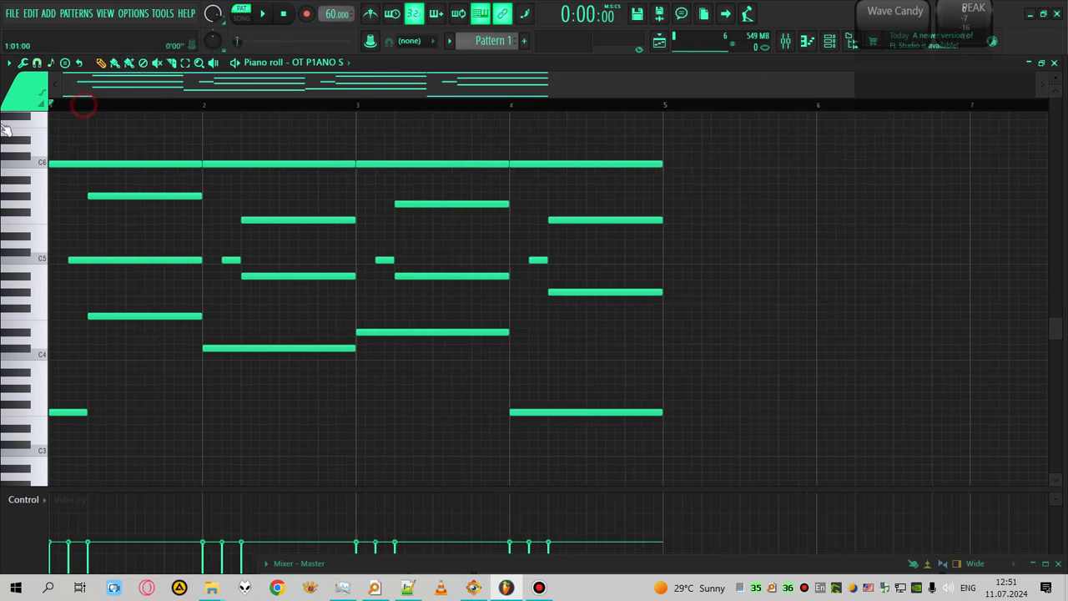
pyautogui.press('space')
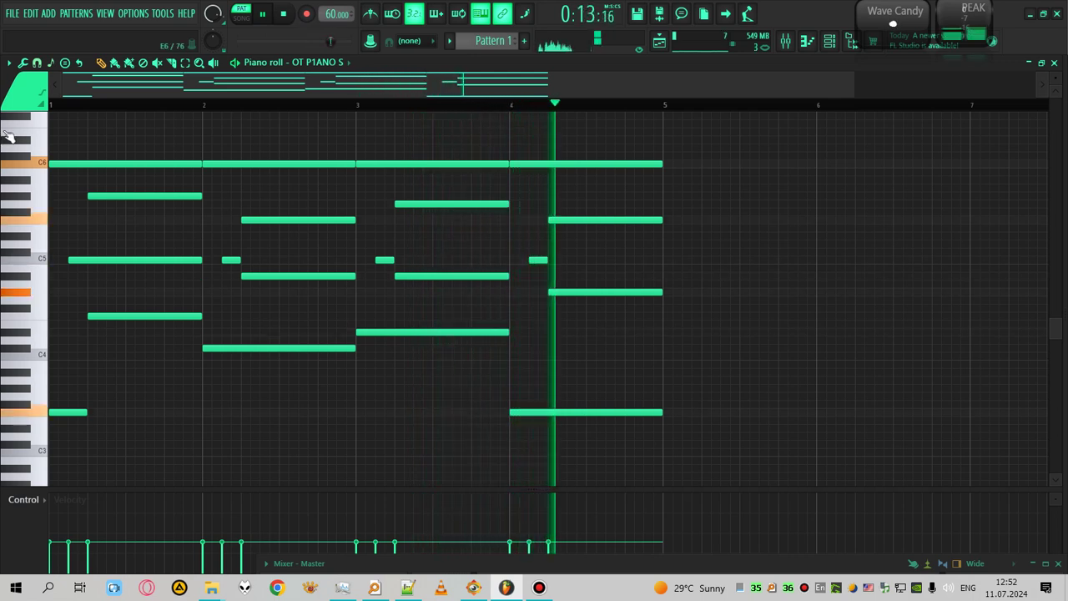
# Play the opening beats of bar 1 repeatedly to hear how the notes enter.
pyautogui.click(657, 77)
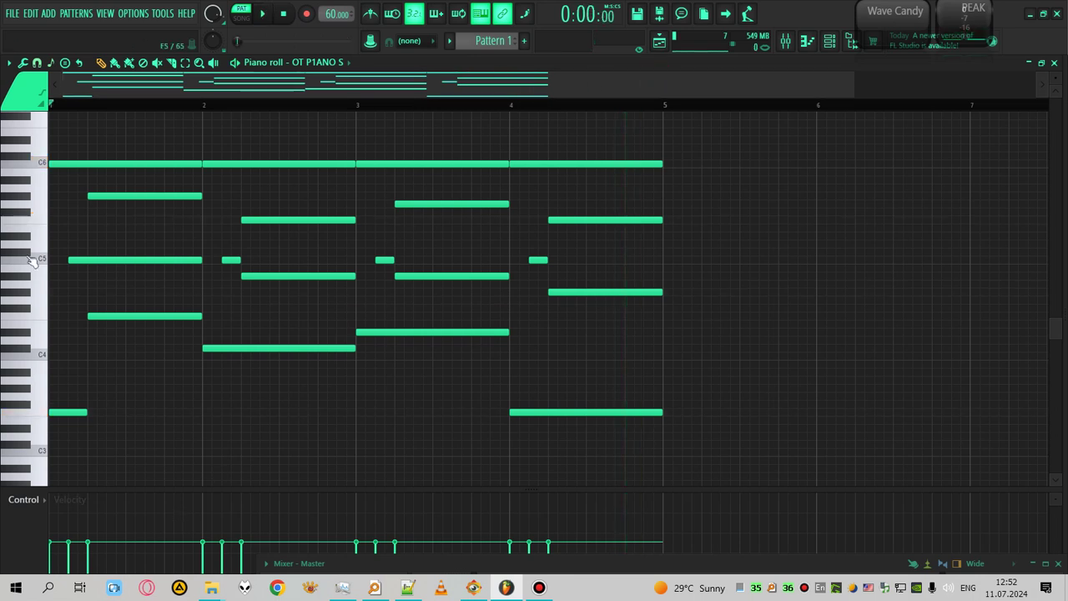
pyautogui.press('space')
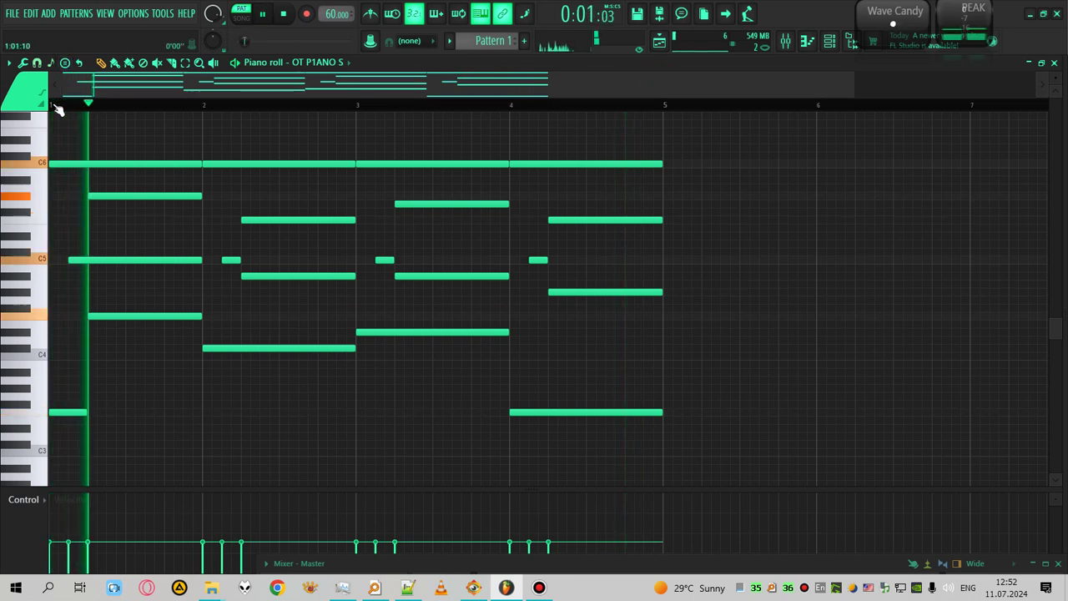
pyautogui.press('space')
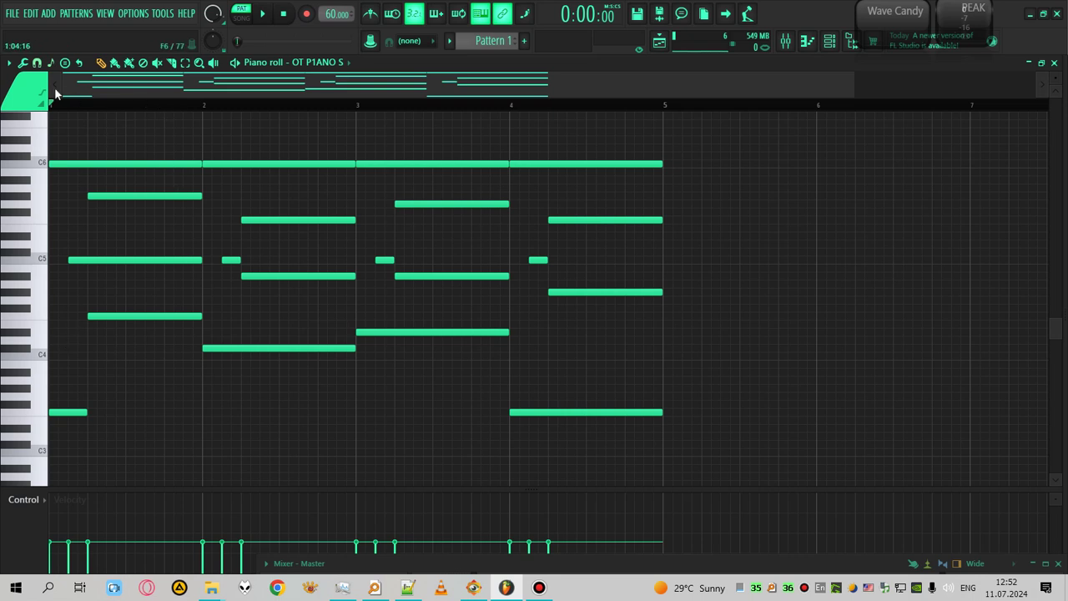
pyautogui.press('space')
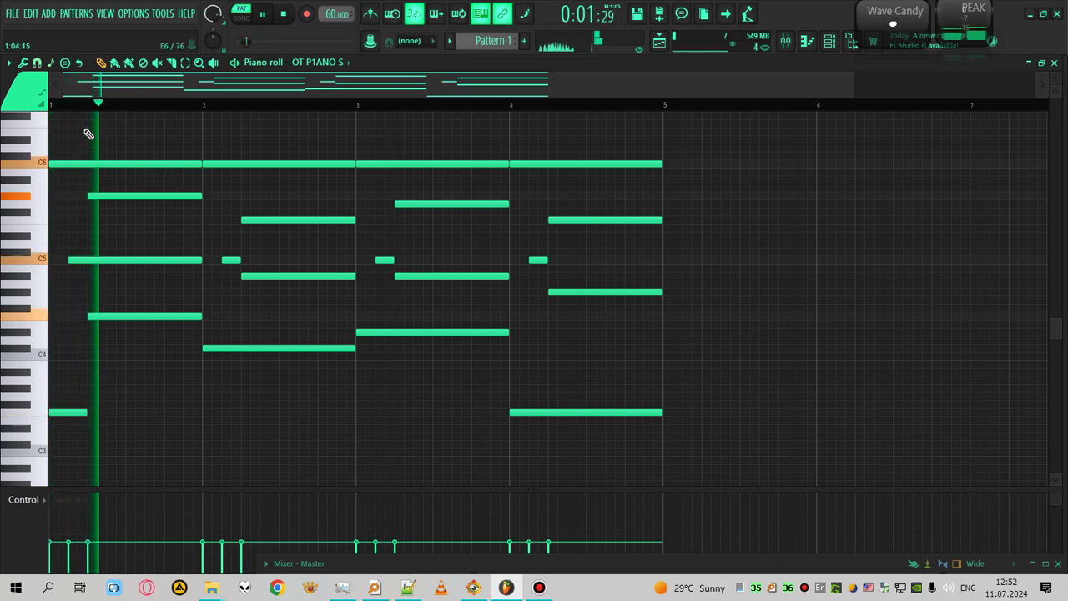
pyautogui.press('space')
# Sound the F4, C5, G#5 and C6 piano keys one after another to hear bar 1's chord tones.
pyautogui.click(33, 316)
pyautogui.click(37, 257)
pyautogui.click(30, 195)
pyautogui.click(42, 164)
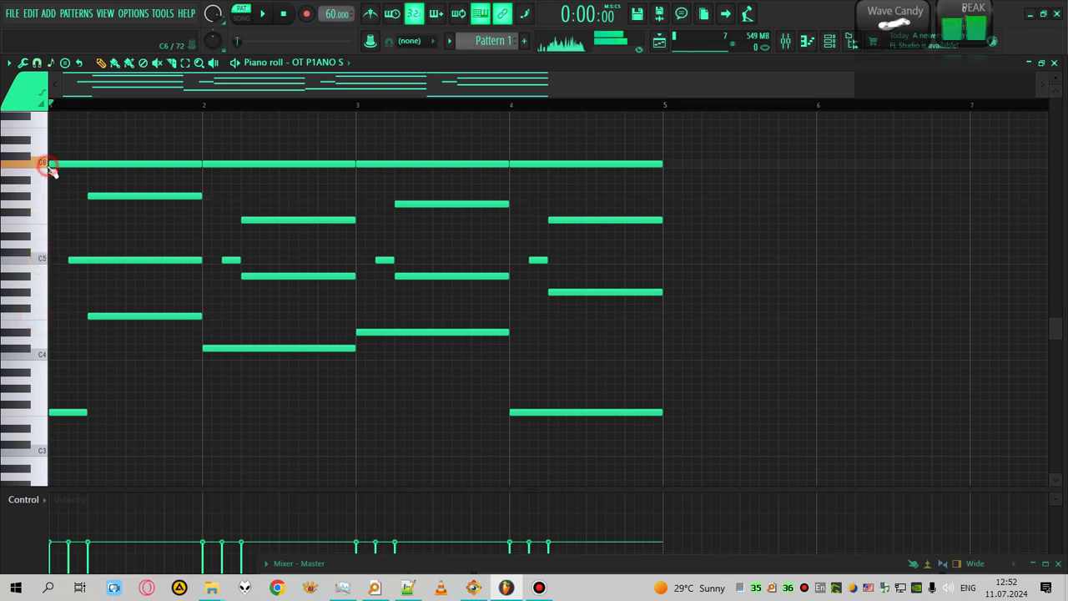
# Replay the first half of bar 1 from the pattern's start.
pyautogui.press('space')
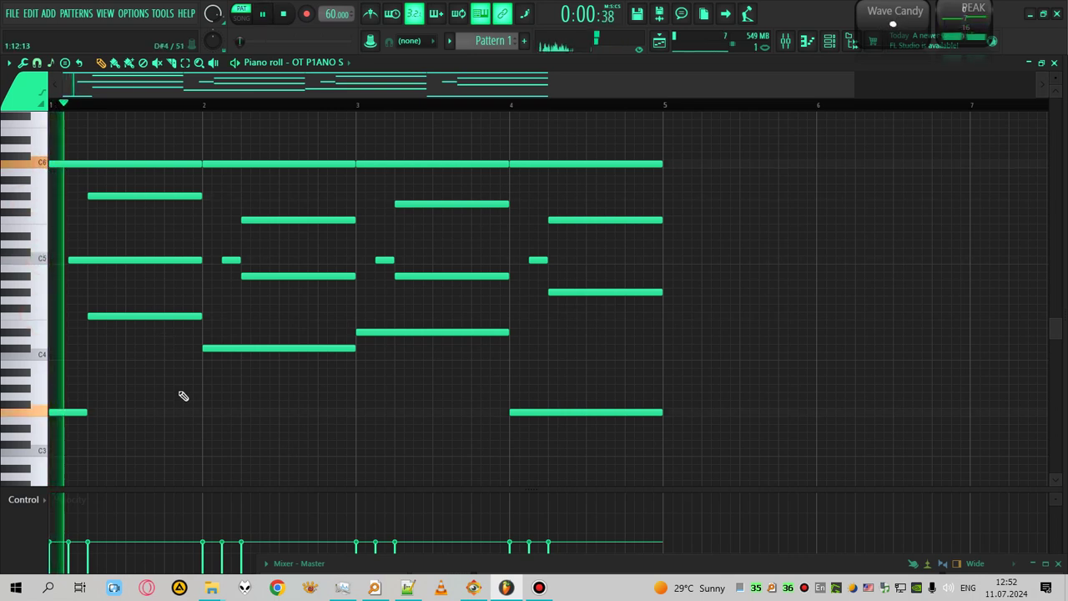
pyautogui.press('space')
pyautogui.press('space')
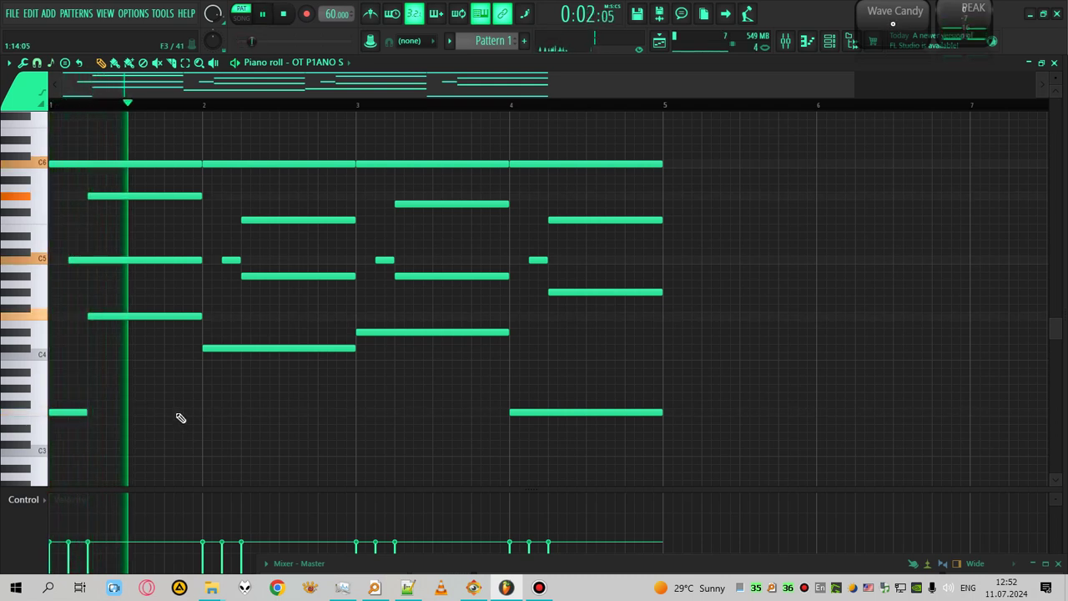
pyautogui.press('space')
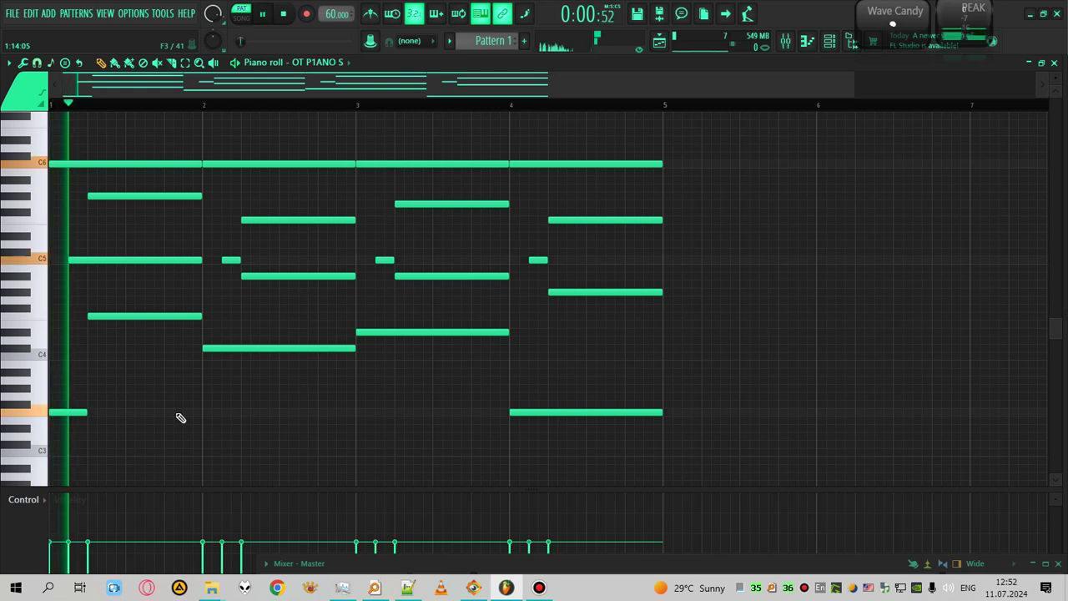
pyautogui.press('space')
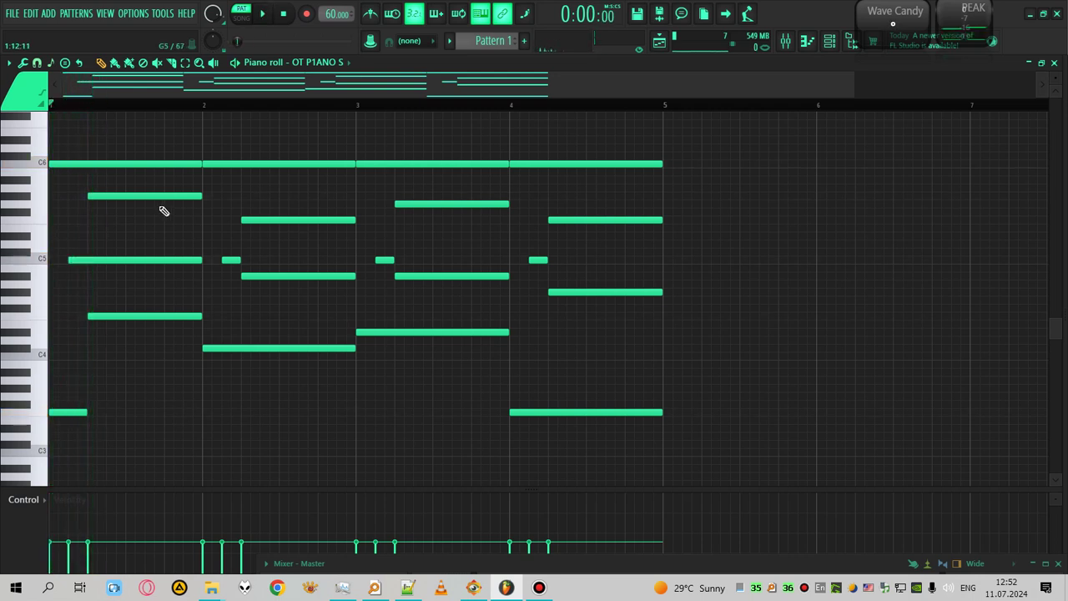
# Audition the G#5 note in bar 1 and play the pattern, restarting playback at bar 2.
pyautogui.click(134, 194)
pyautogui.press('space')
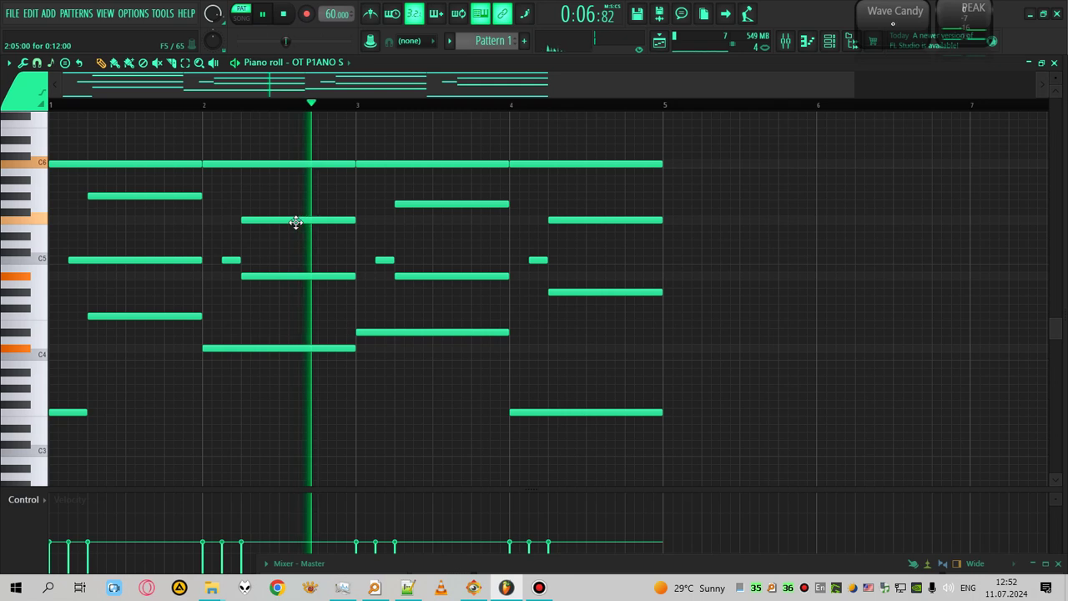
pyautogui.click(205, 104)
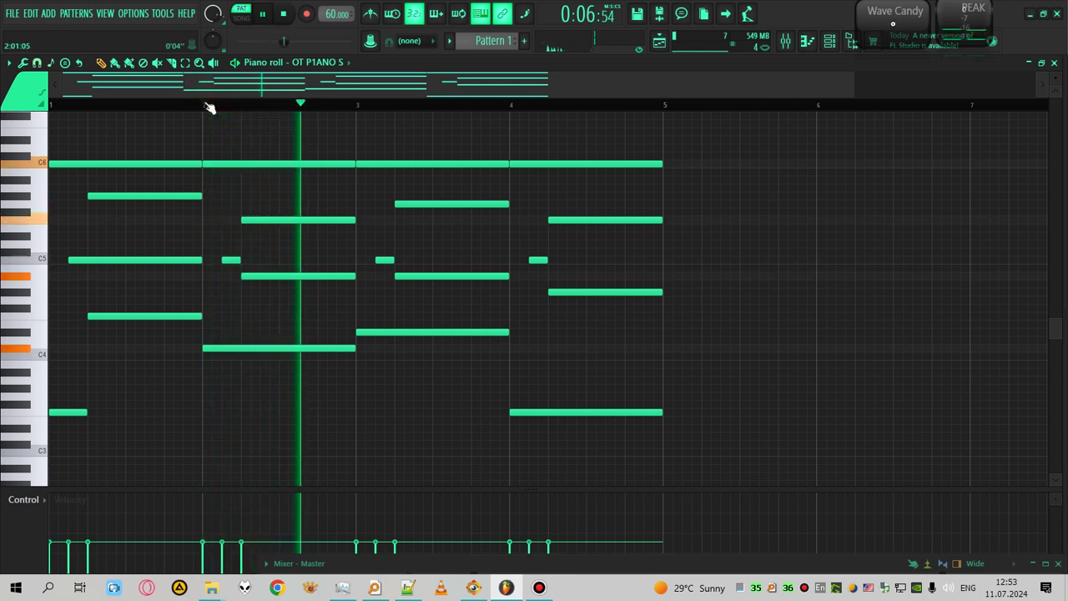
pyautogui.press('space')
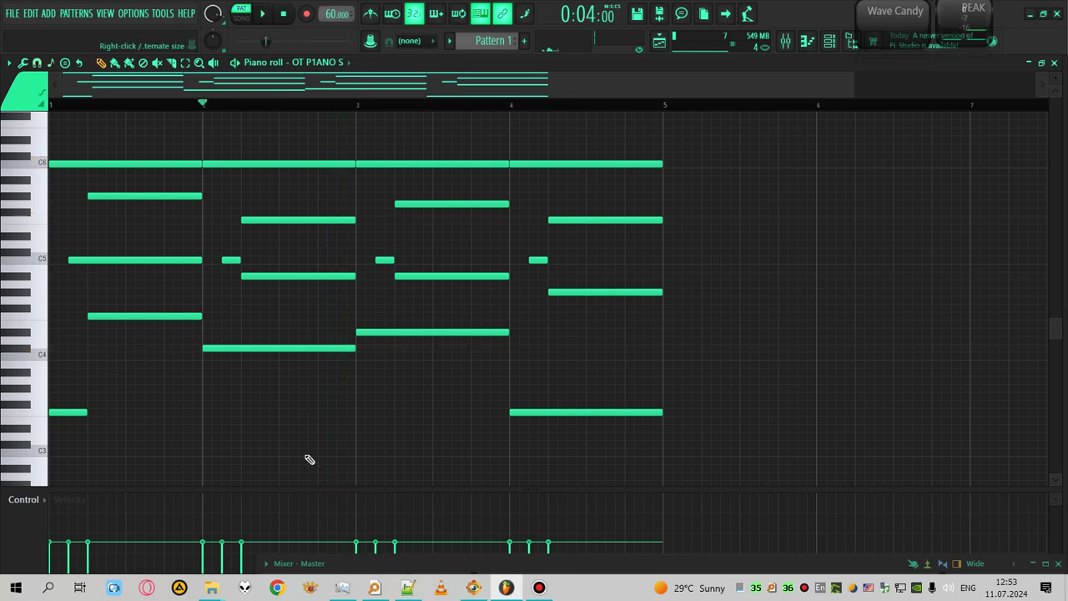
# Audition bar 2's C#4, A#4, F5 and C6 notes, plus the G3, F3 and A#3 piano keys.
pyautogui.click(290, 346)
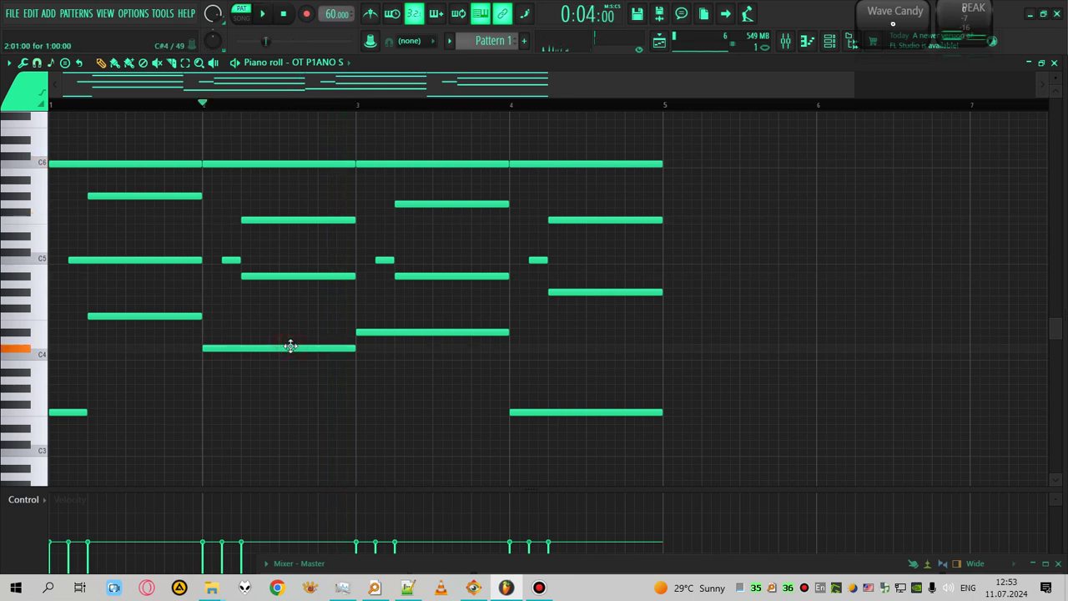
pyautogui.click(304, 274)
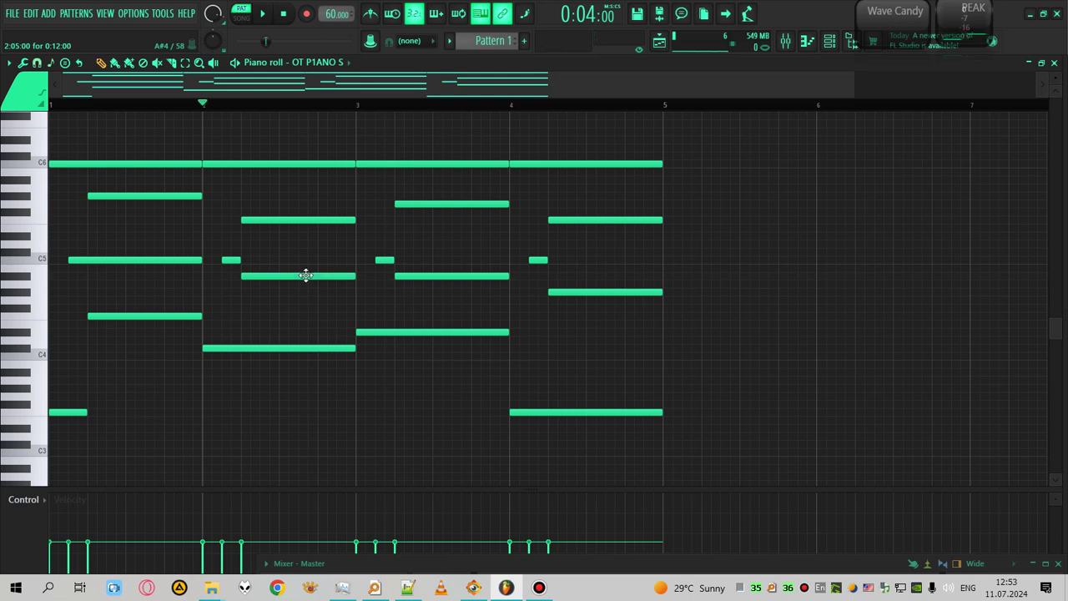
pyautogui.click(296, 221)
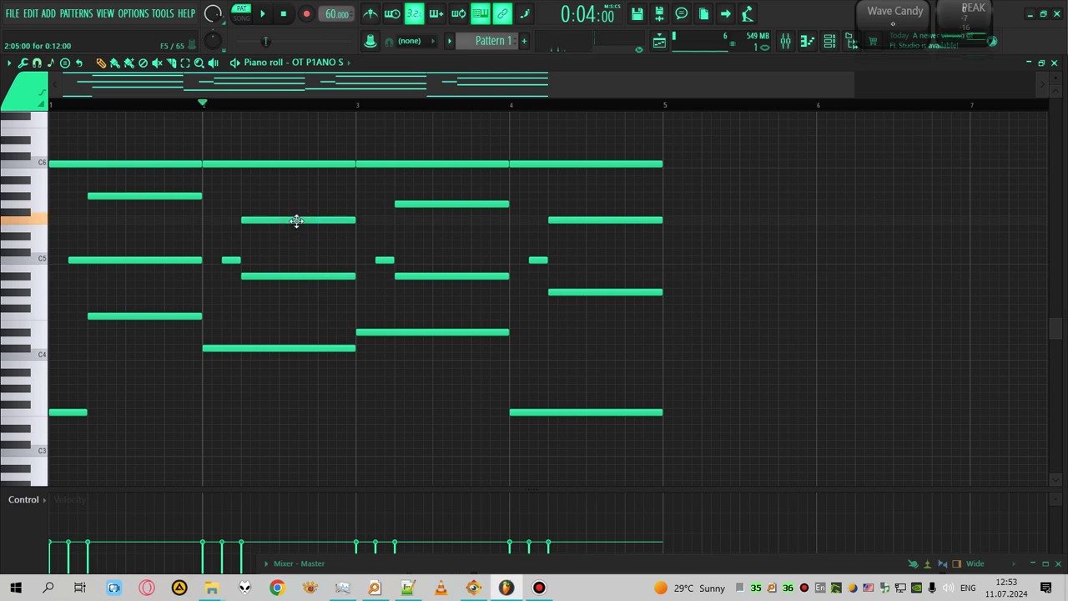
pyautogui.click(292, 162)
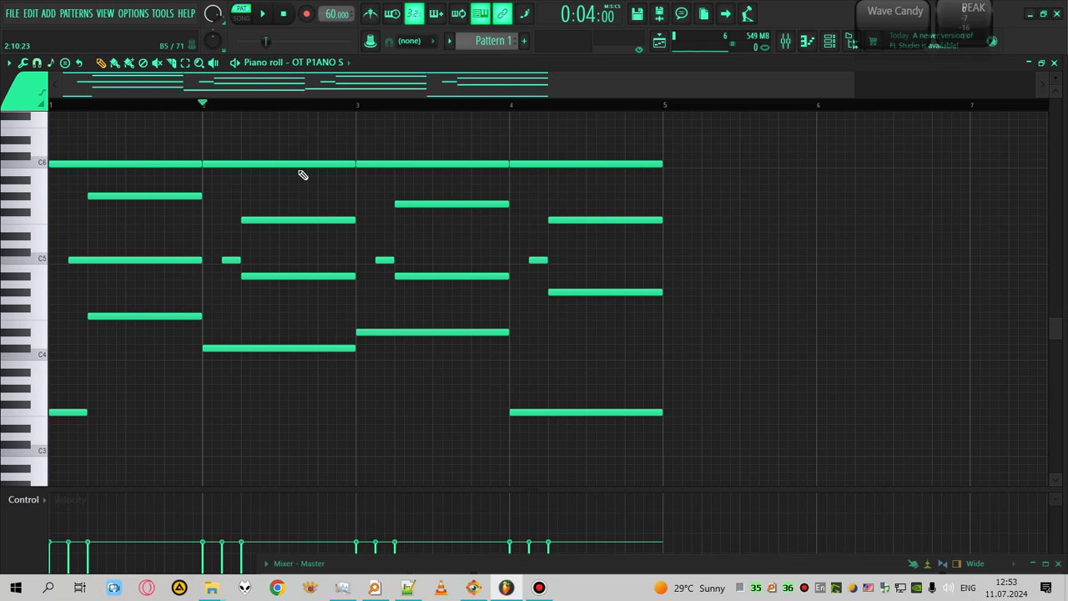
pyautogui.click(43, 394)
pyautogui.click(43, 413)
pyautogui.click(27, 375)
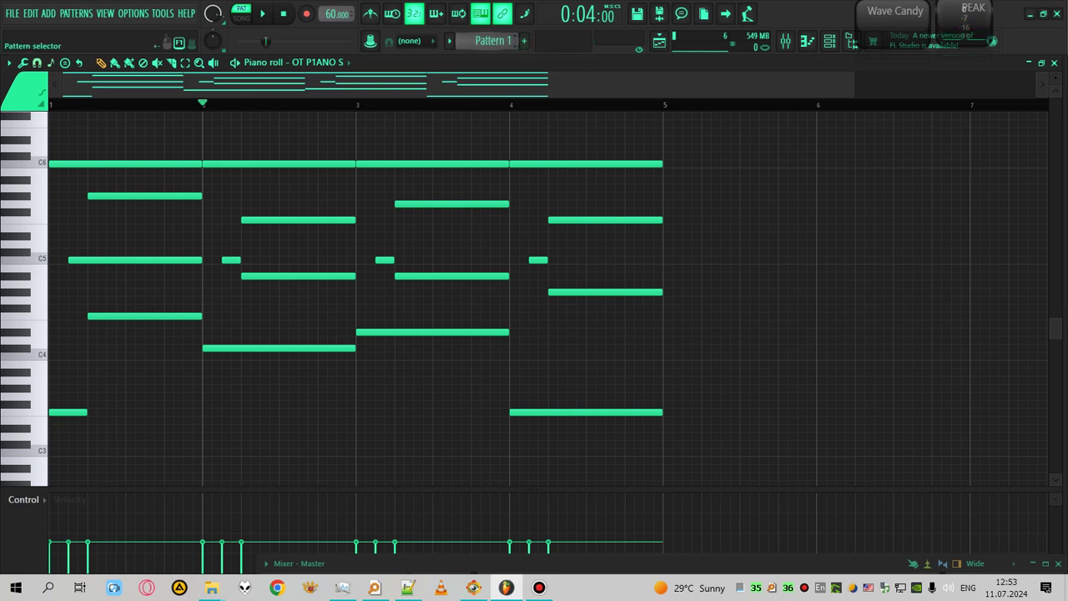
# Switch to Pattern 2, build a bar-long F4, G#4 and C5 chord in bar 1, and play it.
pyautogui.moveTo(88, 289); pyautogui.dragTo(10, 309)
pyautogui.click(67, 292)
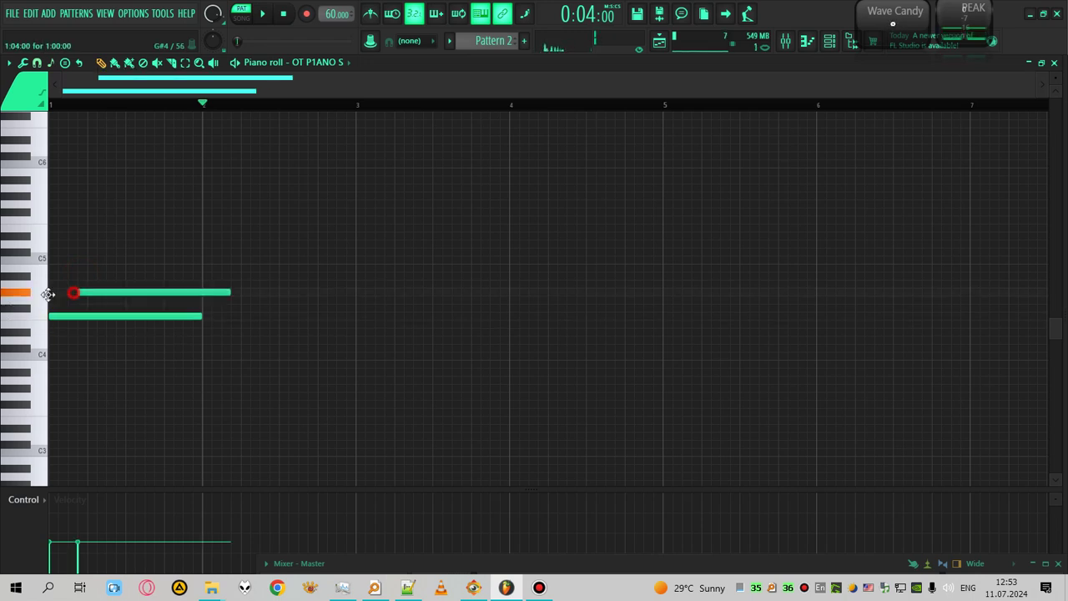
pyautogui.click(75, 259)
pyautogui.click(55, 106)
pyautogui.press('space')
pyautogui.press('space')
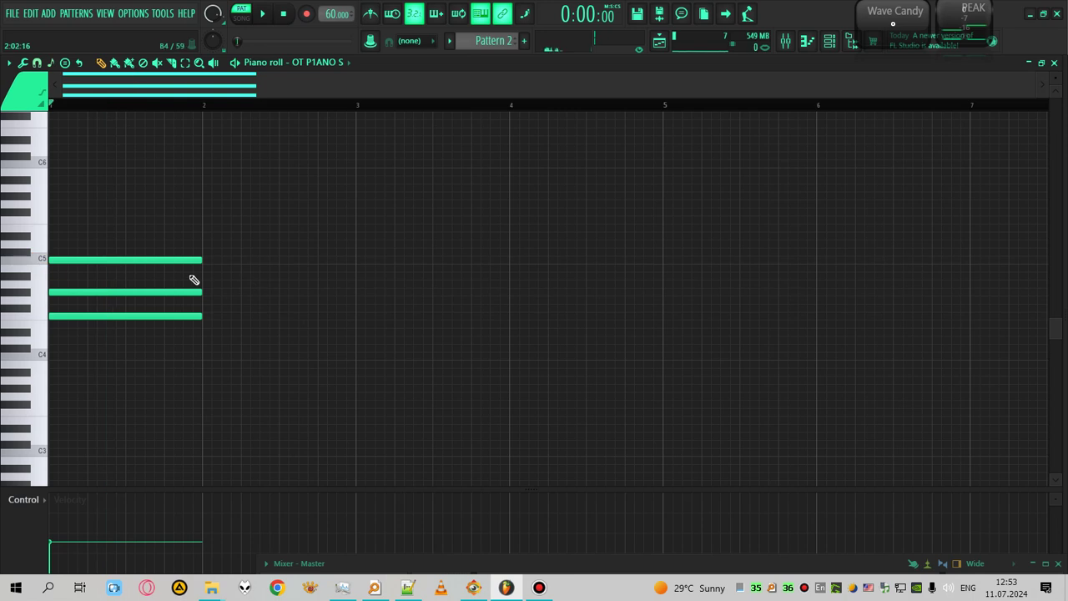
# Add a bar-long A#4, C#5 and F5 chord in bar 2 of Pattern 2 and play it.
pyautogui.click(206, 276)
pyautogui.click(205, 252)
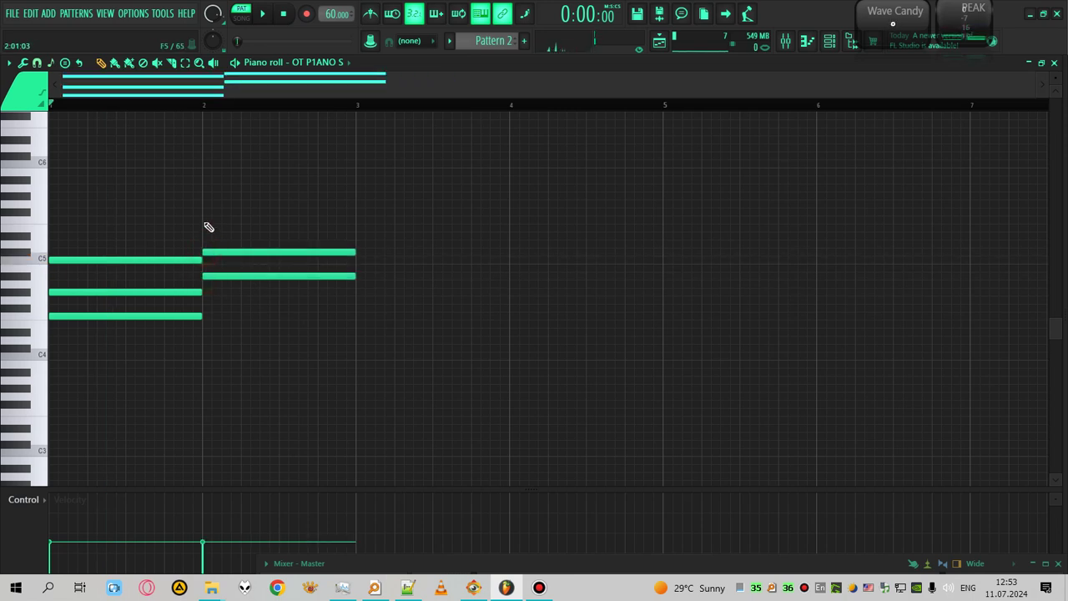
pyautogui.click(205, 220)
pyautogui.click(205, 107)
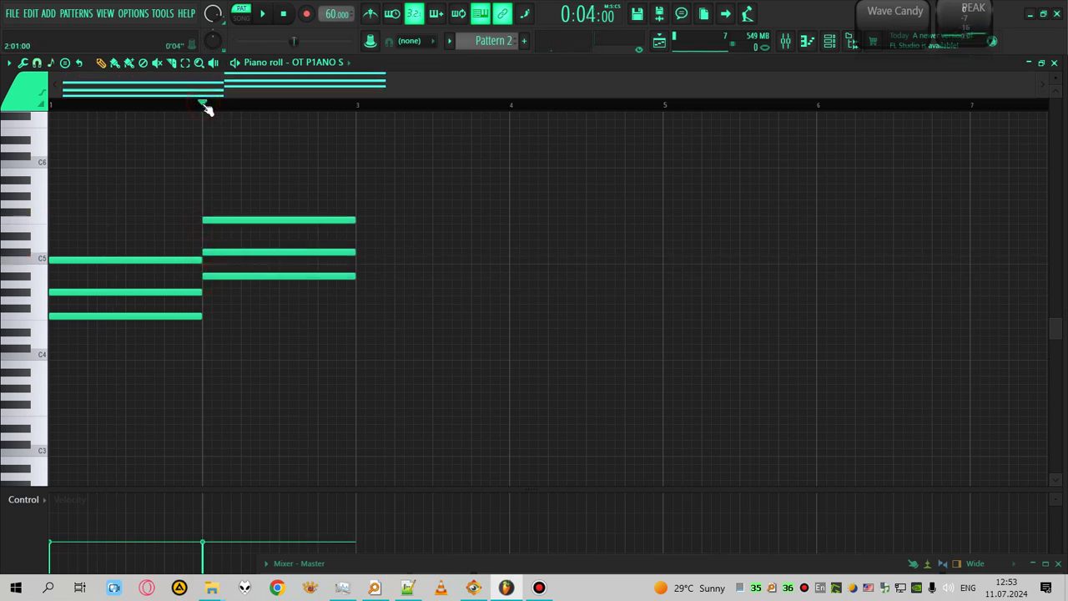
pyautogui.press('space')
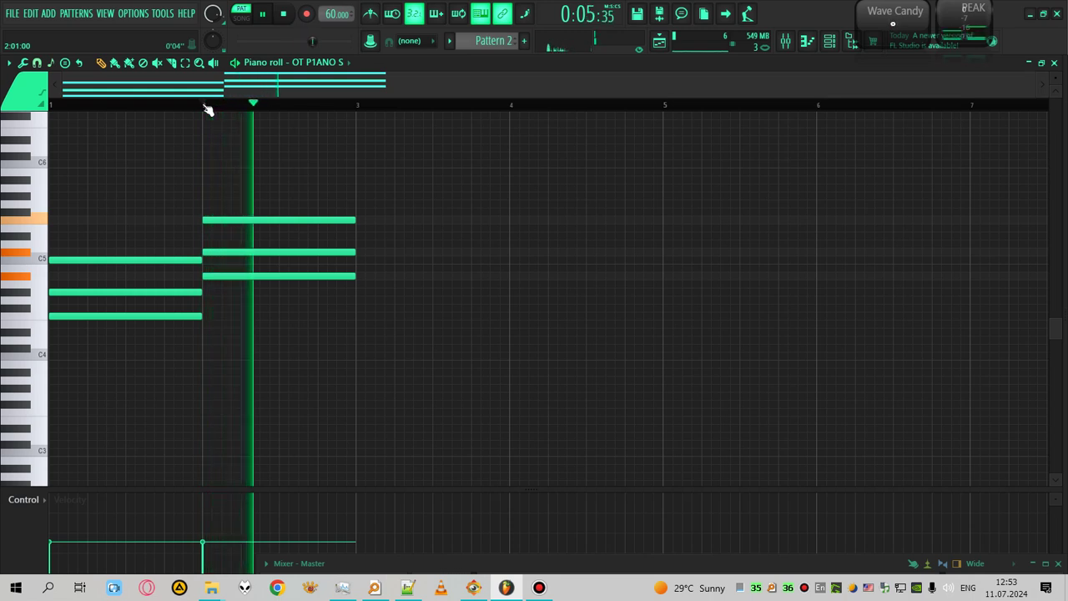
pyautogui.press('space')
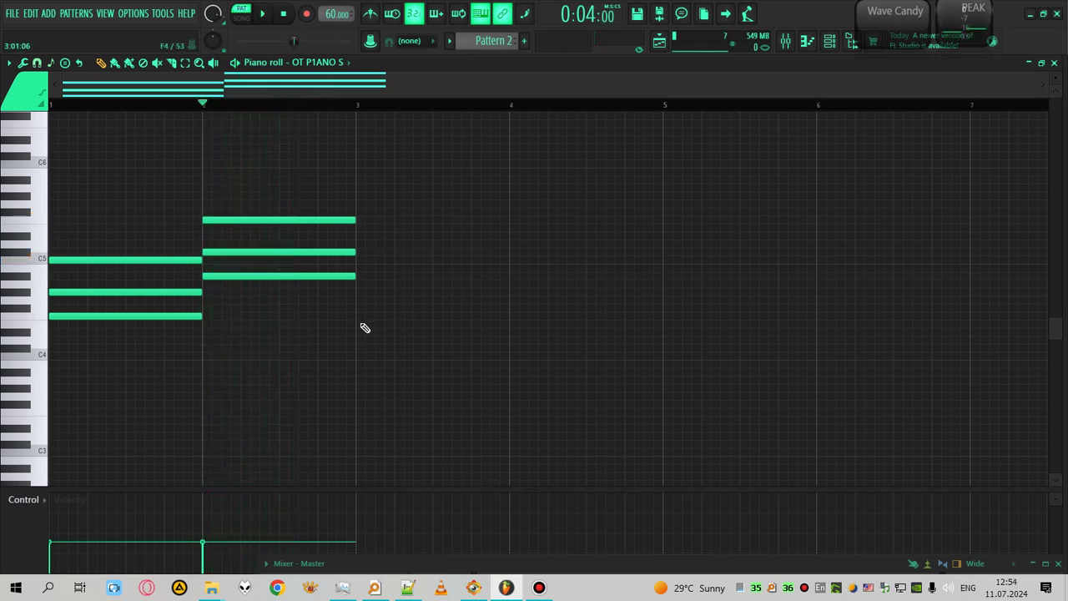
# Add a bar-long D#4, G4 and A#4 chord in bar 3 of Pattern 2.
pyautogui.moveTo(361, 321)
pyautogui.mouseDown()
pyautogui.moveTo(353, 318)
pyautogui.moveTo(357, 333)
pyautogui.mouseUp()
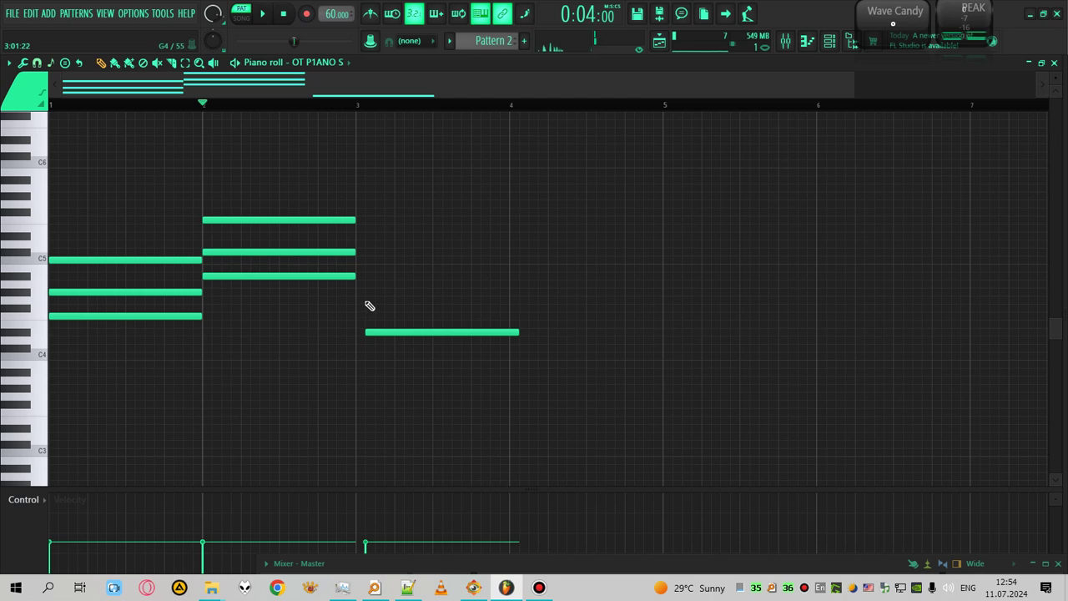
pyautogui.click(357, 298)
pyautogui.moveTo(362, 268); pyautogui.dragTo(362, 275)
pyautogui.moveTo(393, 331); pyautogui.dragTo(383, 330)
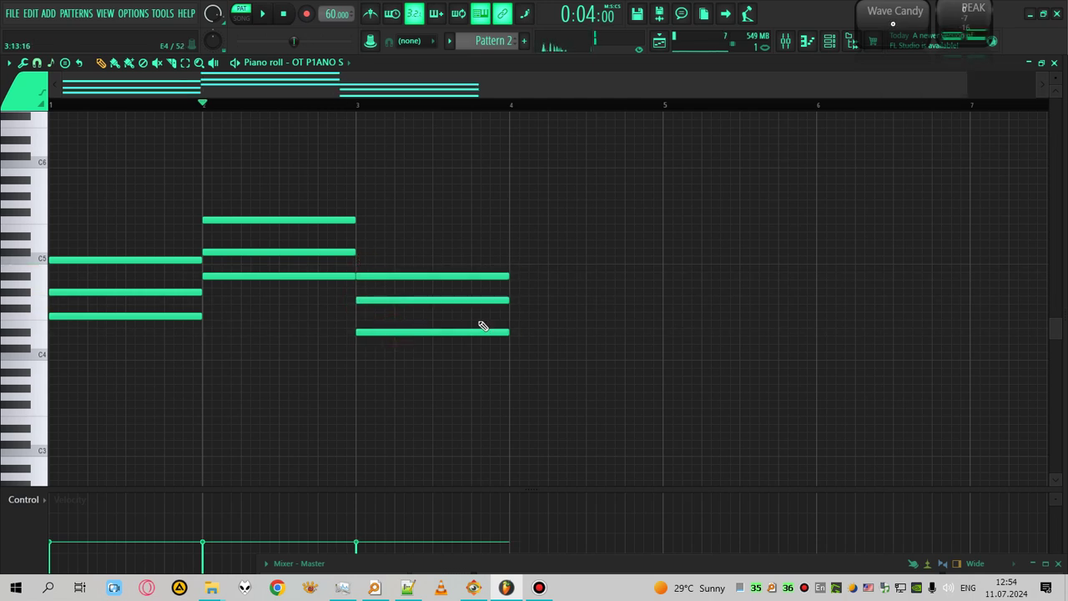
# Play the three-chord progression in Pattern 2, starting from the beginning and jumping ahead through bars 2 and 3.
pyautogui.scroll(-1, 479, 324)
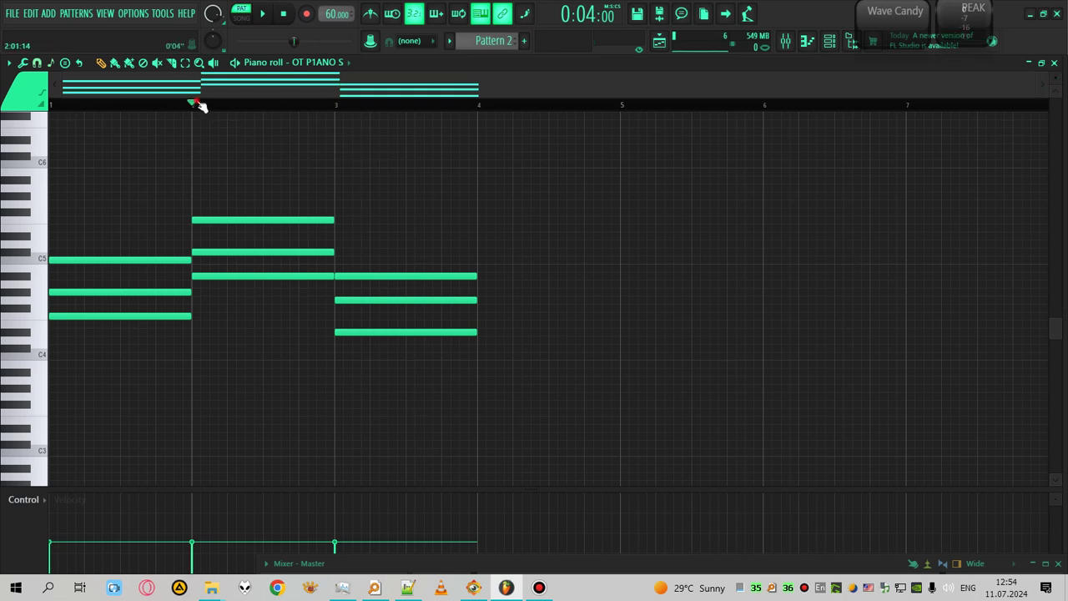
pyautogui.press('space')
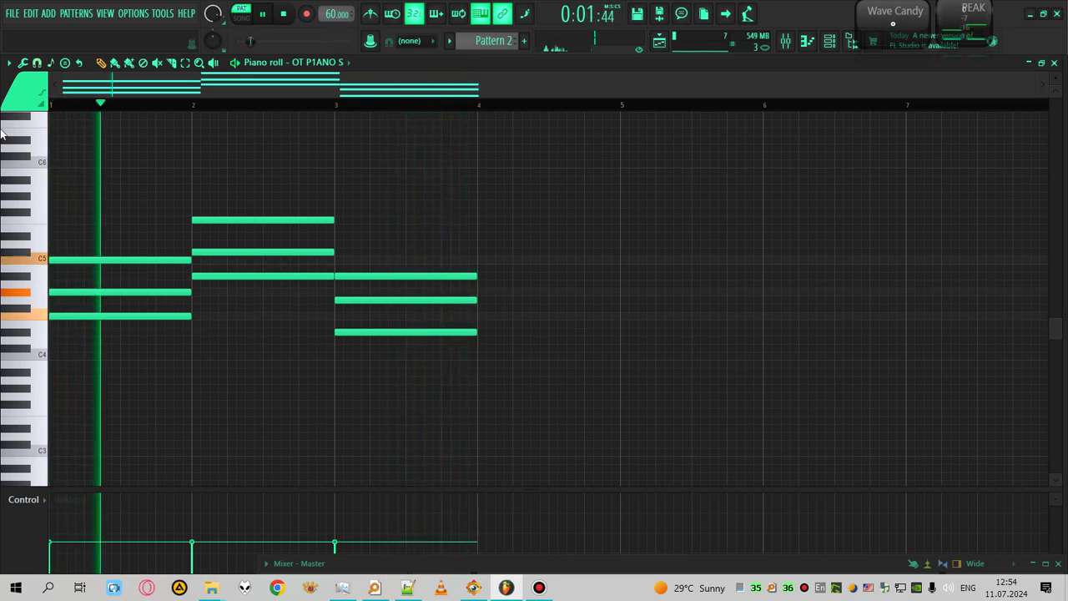
pyautogui.press('space')
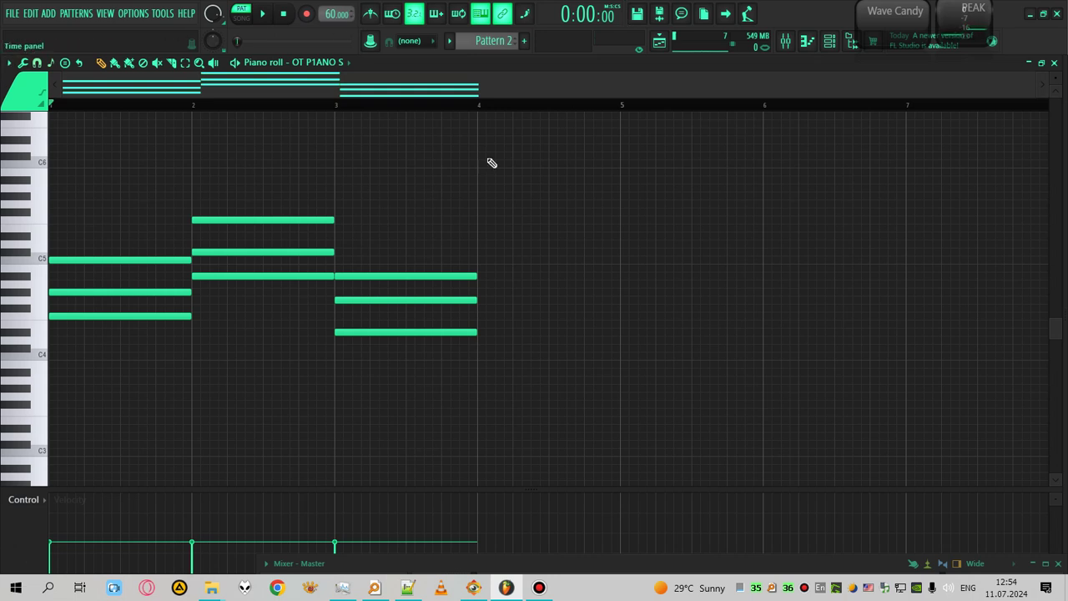
pyautogui.press('space')
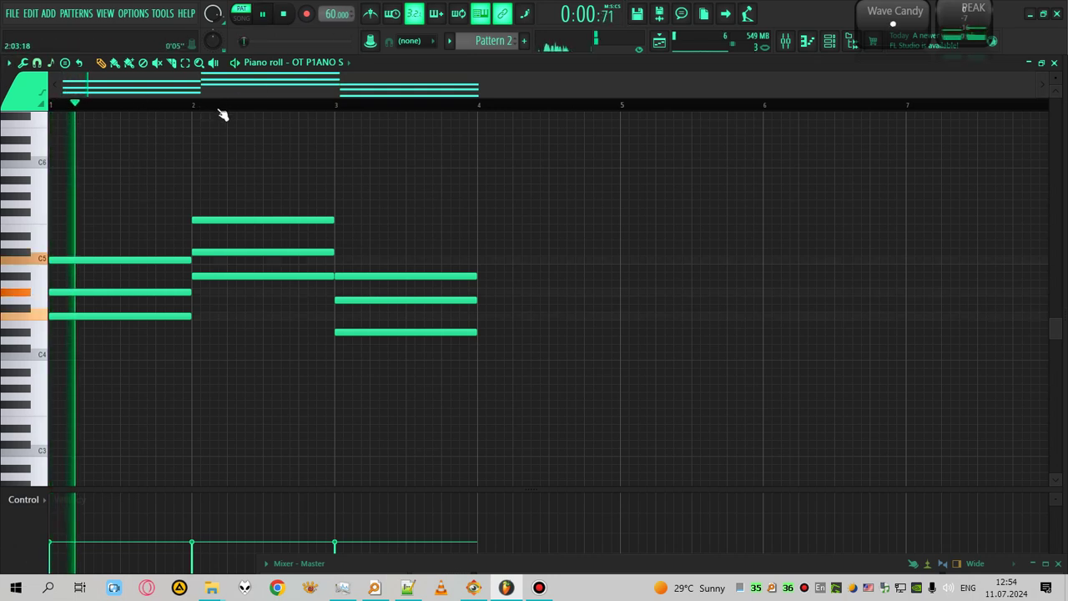
pyautogui.click(232, 103)
pyautogui.click(404, 107)
pyautogui.press('space')
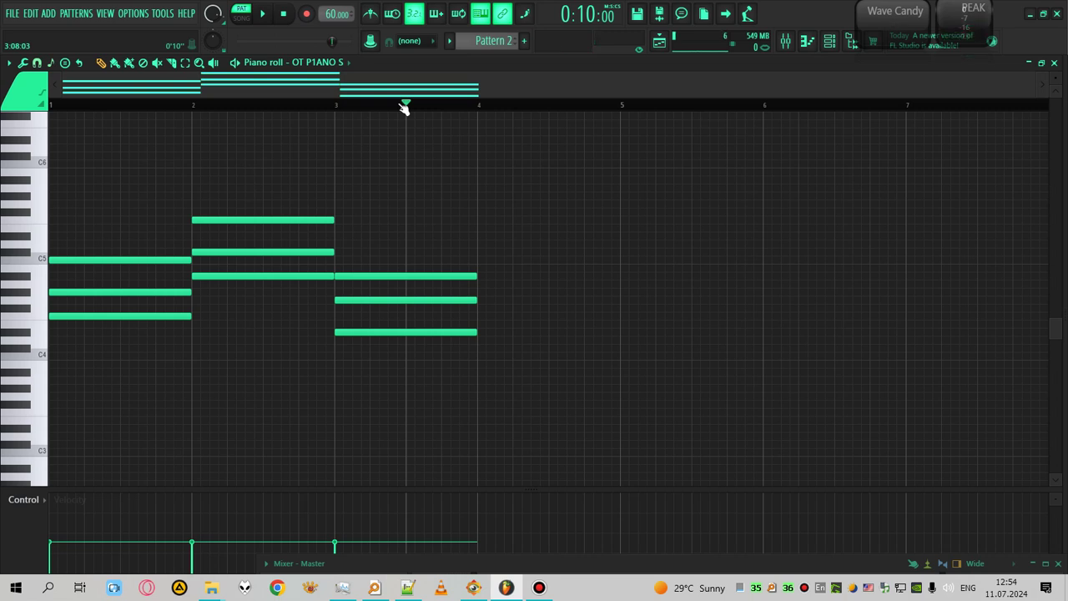
pyautogui.moveTo(409, 106); pyautogui.dragTo(2, 164)
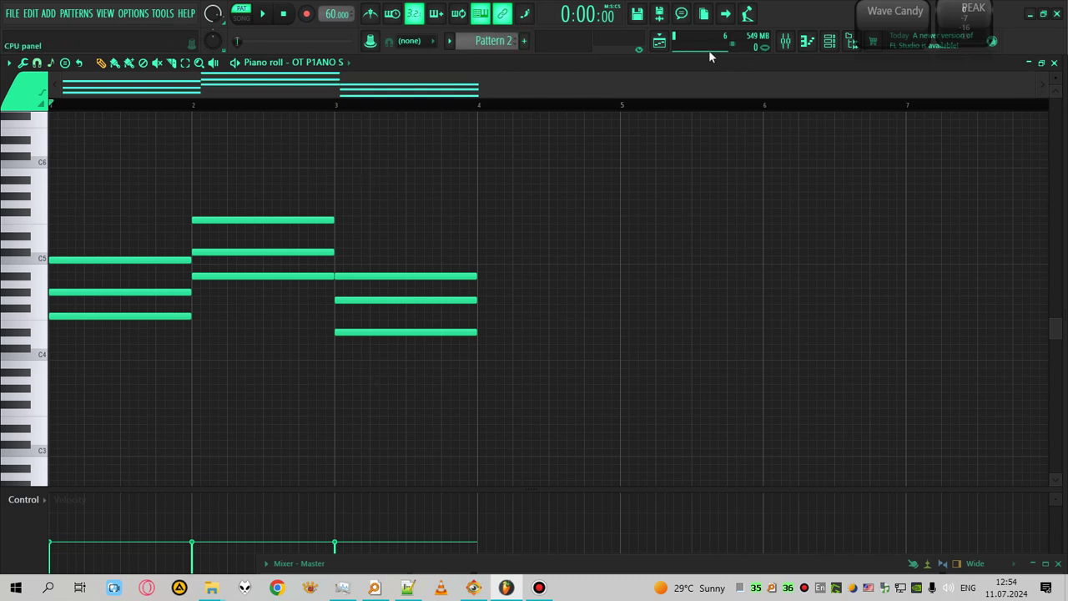
# Compare bar 2 of Pattern 2 with bar 2 of Pattern 1 by playing each from that bar.
pyautogui.scroll(-1, 508, 39)
pyautogui.scroll(1, 508, 40)
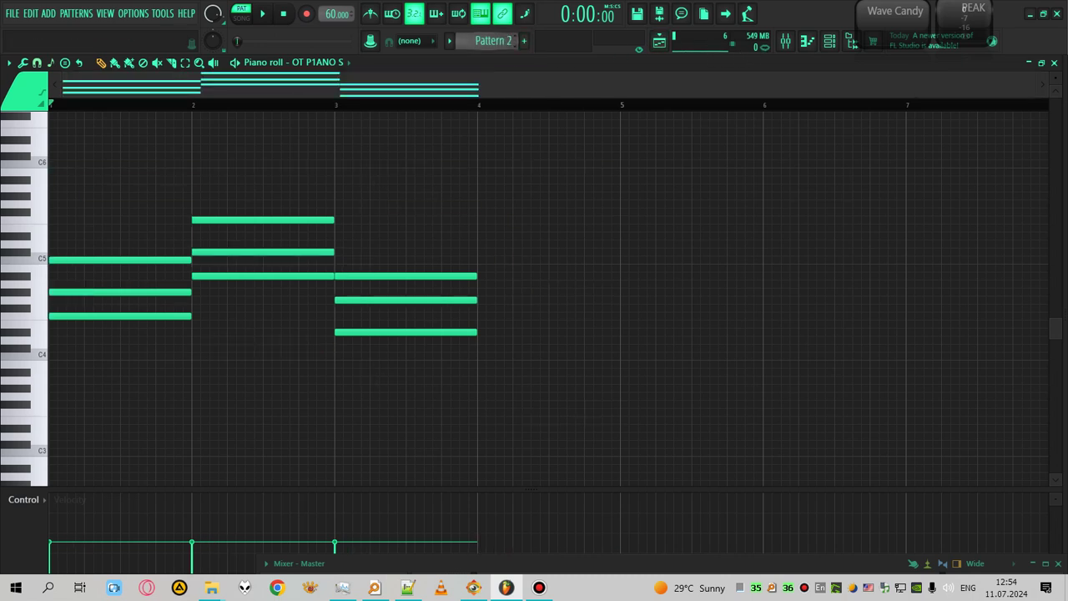
pyautogui.click(193, 105)
pyautogui.press('space')
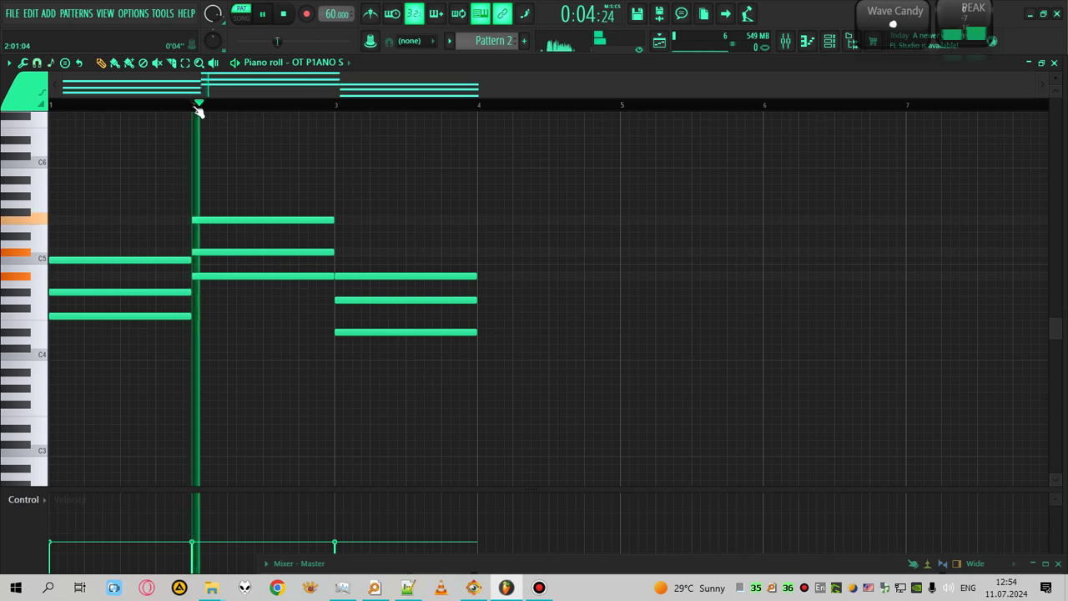
pyautogui.press('space')
pyautogui.scroll(1, 493, 40)
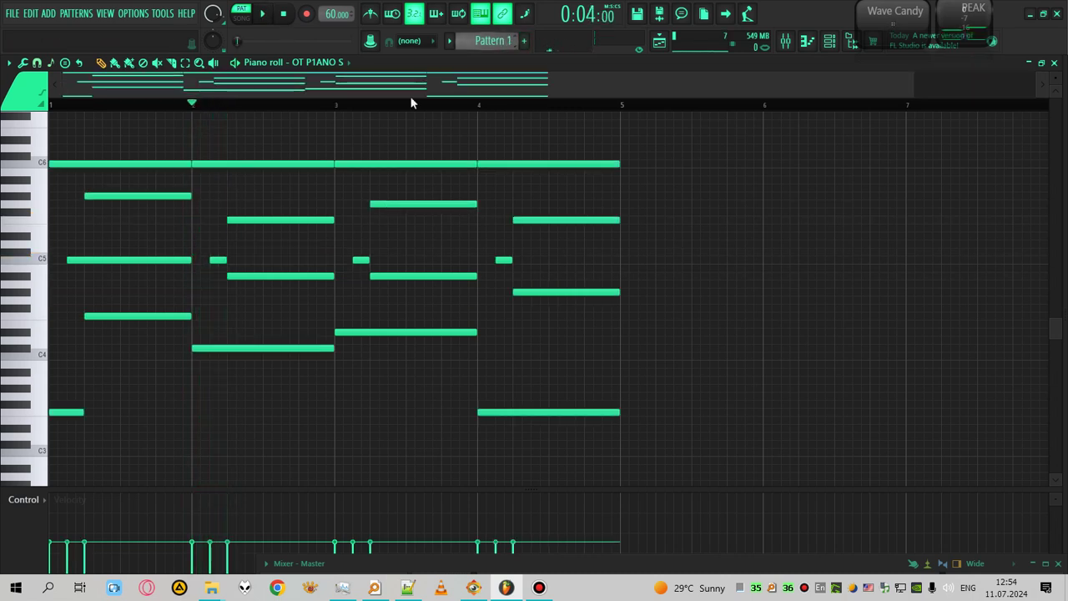
pyautogui.press('space')
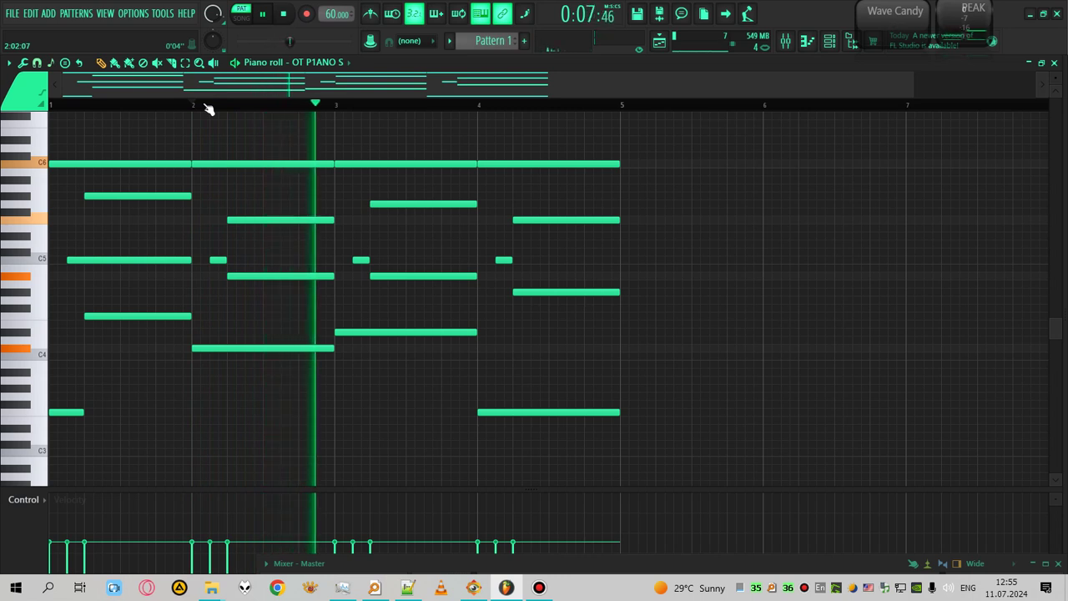
# Stop Pattern 1, switch to Pattern 2 and play its chord from bar 2.
pyautogui.press('space')
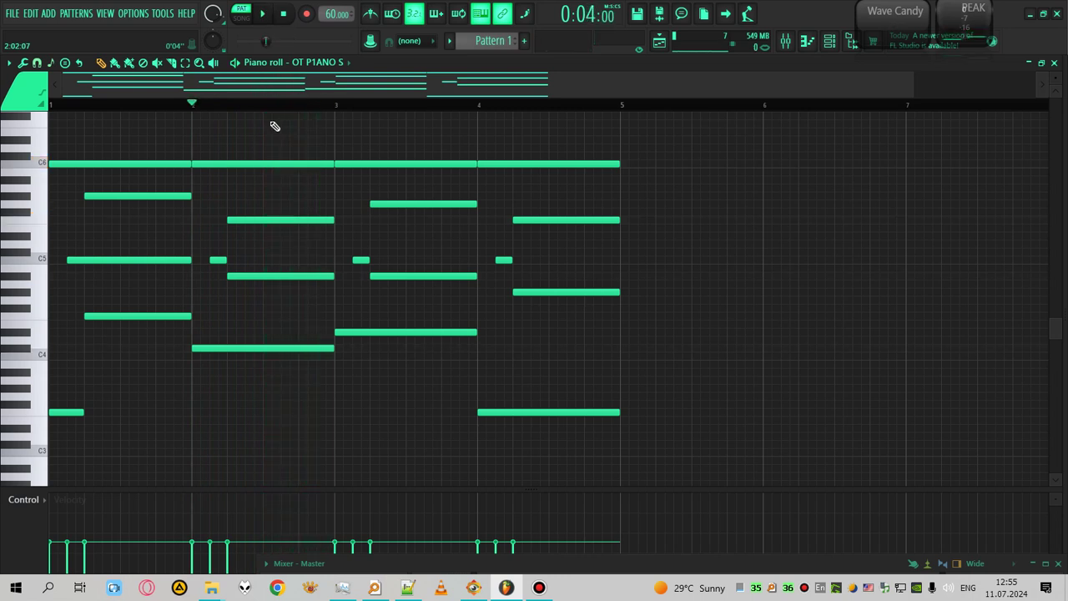
pyautogui.click(664, 40)
pyautogui.click(659, 40)
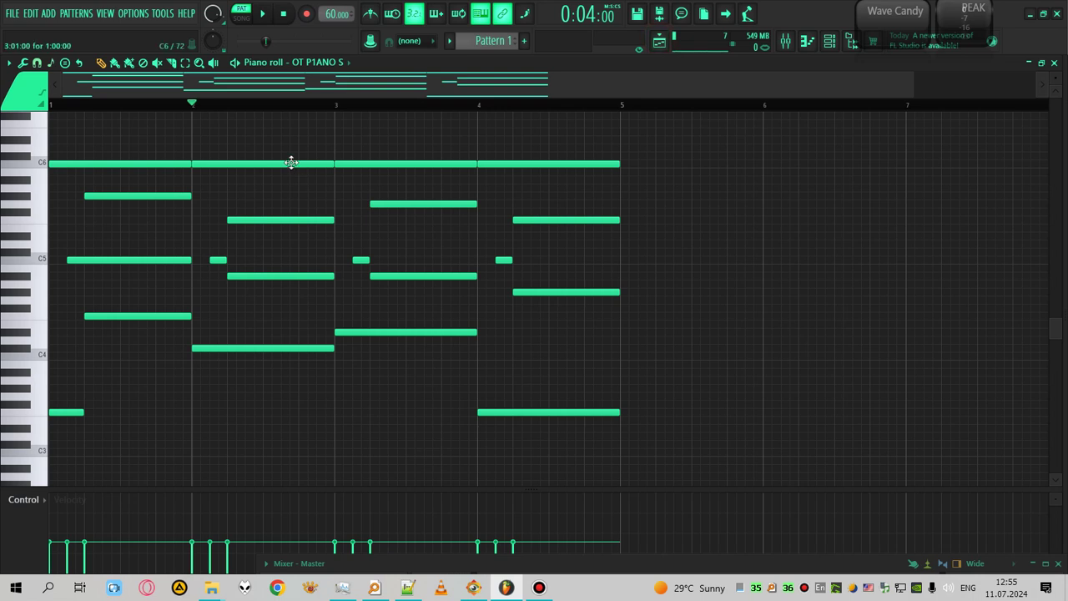
pyautogui.scroll(-1, 493, 40)
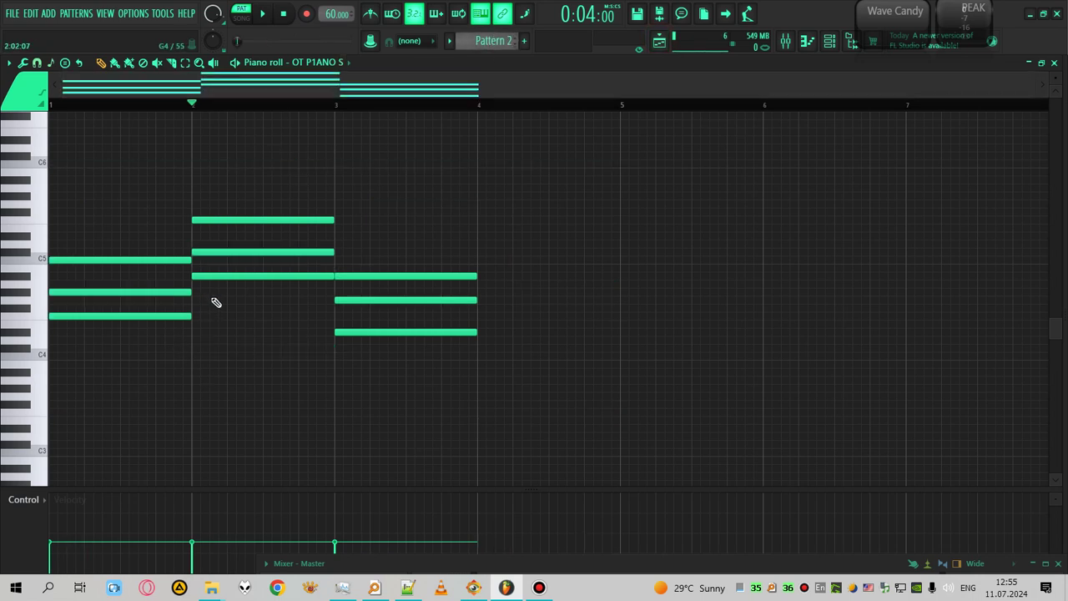
pyautogui.press('space')
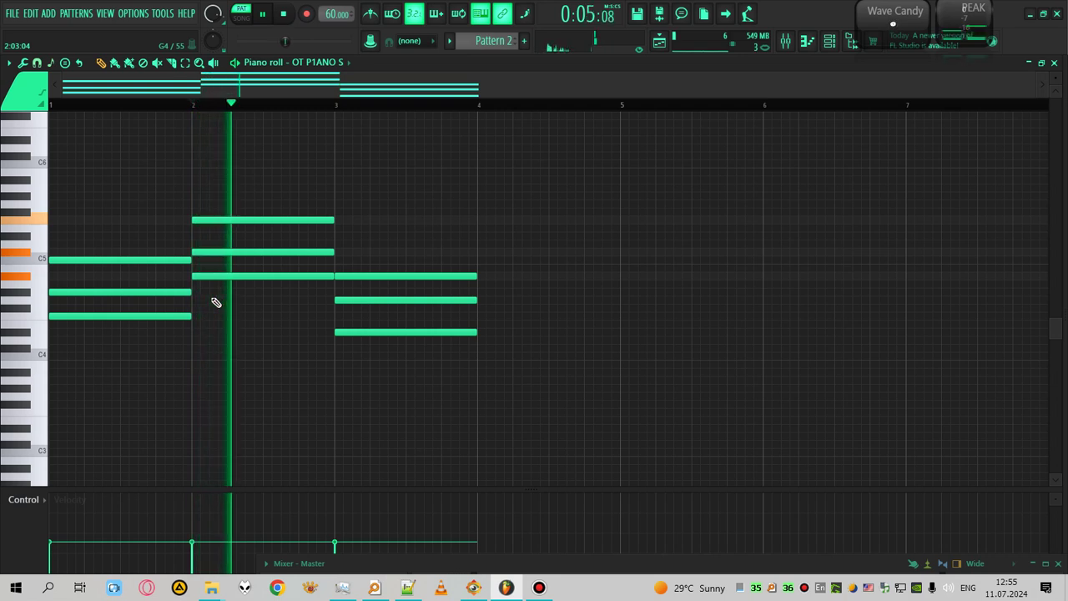
pyautogui.press('space')
# Raise the A#4 note in bar 2 of Pattern 2 by an octave to A#5 and play the bar.
pyautogui.click(263, 275)
pyautogui.hotkey('ctrl', 'Up')
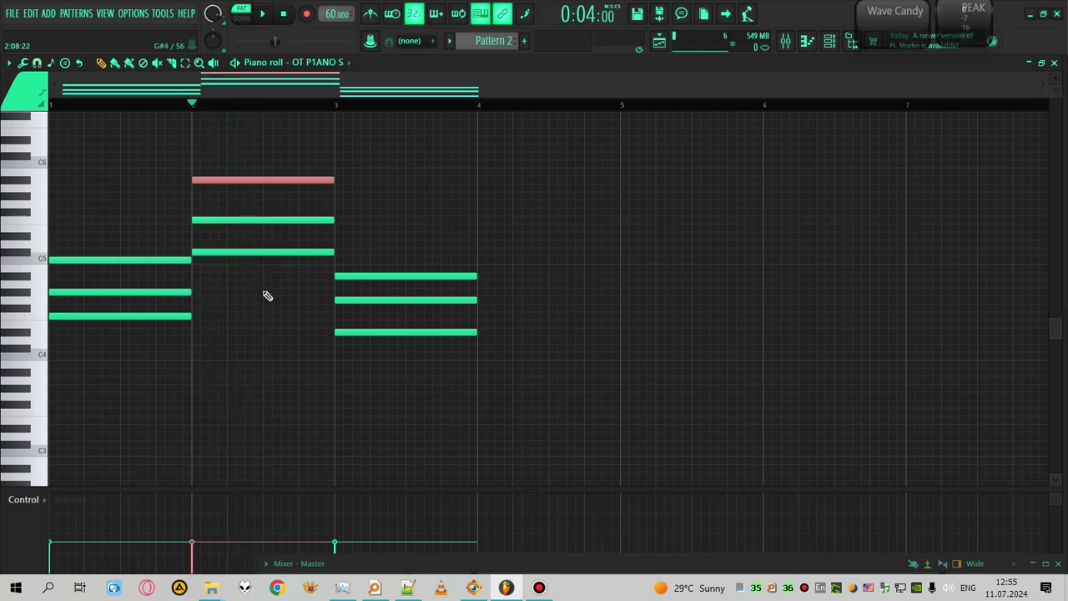
pyautogui.press('space')
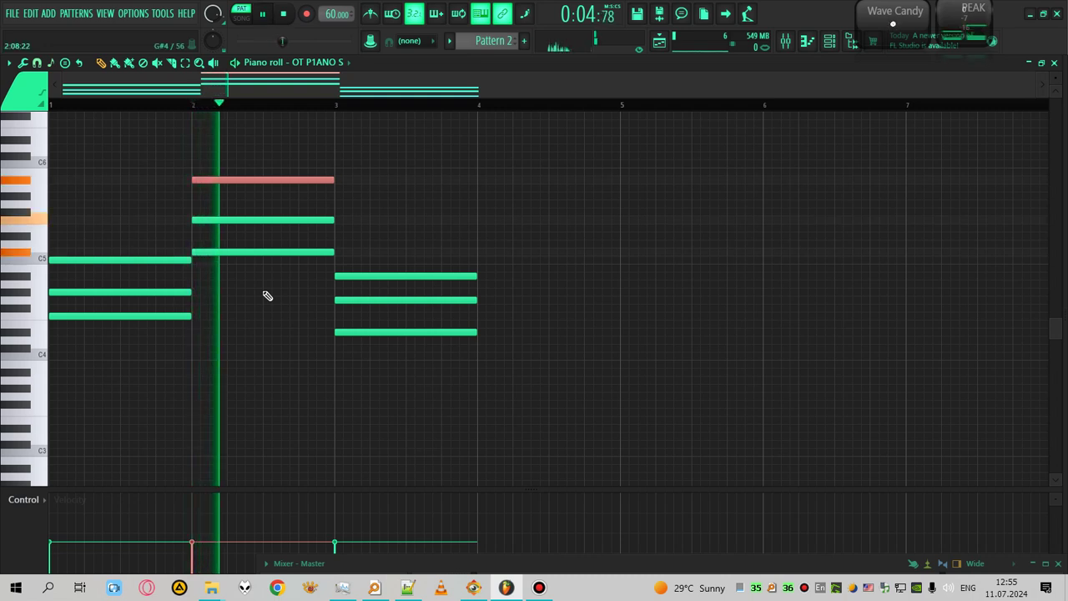
pyautogui.press('space')
# Transpose the whole bar 2 chord down an octave to C#4, F4 and A#4 and play it.
pyautogui.moveTo(298, 158); pyautogui.dragTo(305, 363)
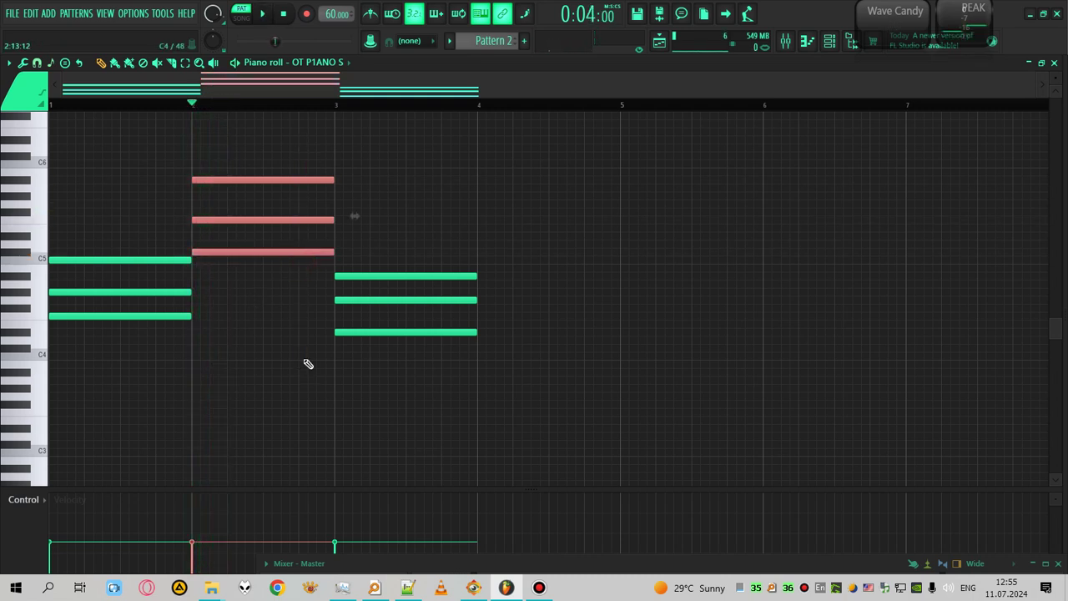
pyautogui.hotkey('ctrl', 'Down')
pyautogui.press('space')
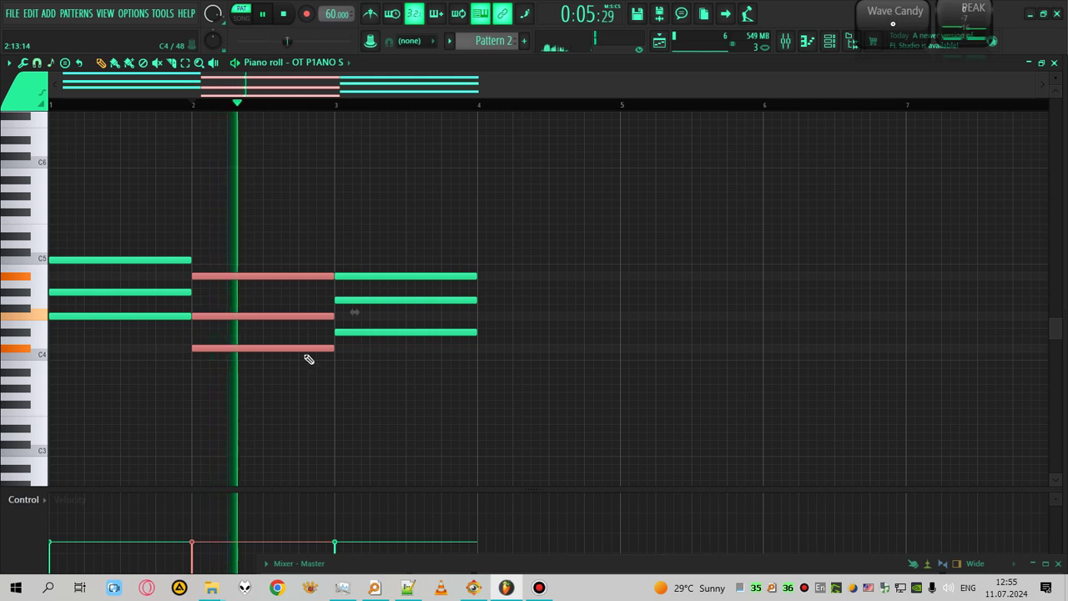
pyautogui.press('space')
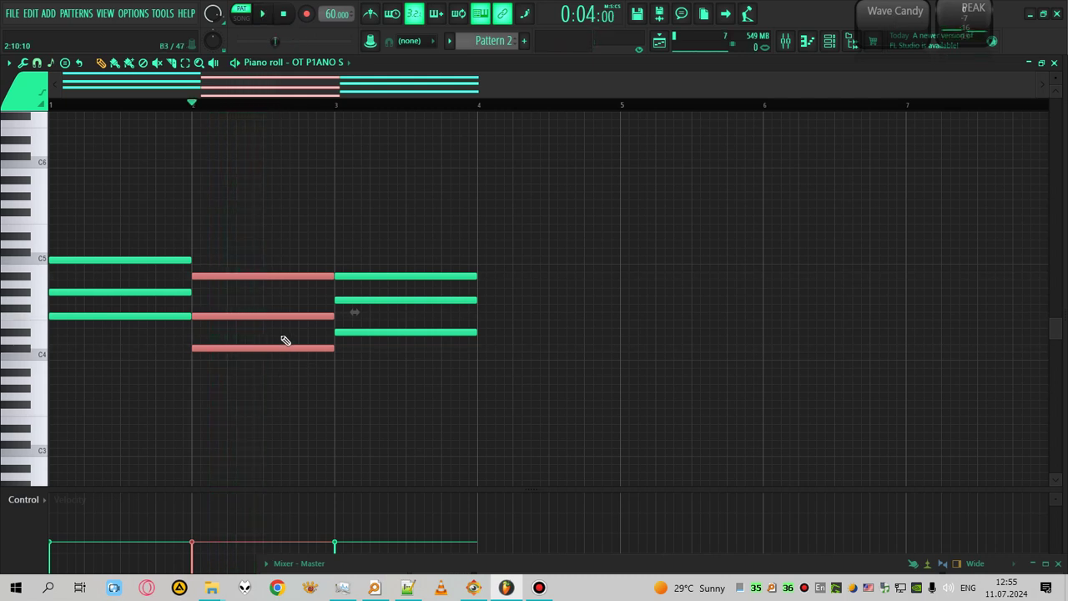
# Try the bar 2 A#4 note an octave lower at A#3, play it, and raise it back.
pyautogui.moveTo(248, 234); pyautogui.dragTo(266, 290)
pyautogui.hotkey('ctrl', 'Down')
pyautogui.press('space')
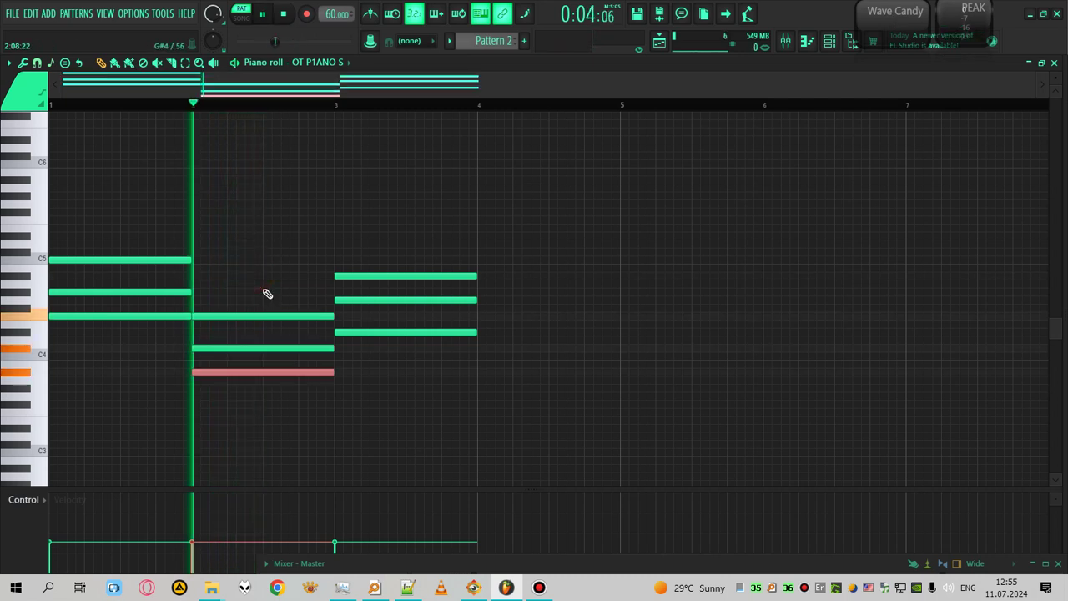
pyautogui.hotkey('ctrl', 'Up')
pyautogui.press('space')
pyautogui.press('space')
pyautogui.press('space')
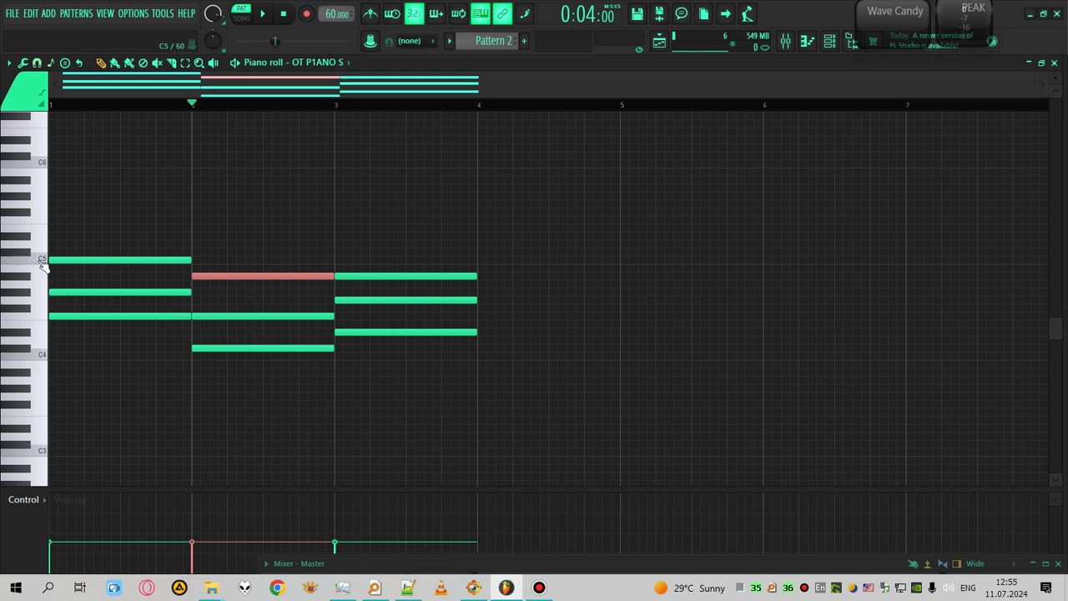
# Add a bar-long C5 note on top of the bar 2 chord in Pattern 2 and play it.
pyautogui.moveTo(266, 275); pyautogui.dragTo(191, 257)
pyautogui.press('space')
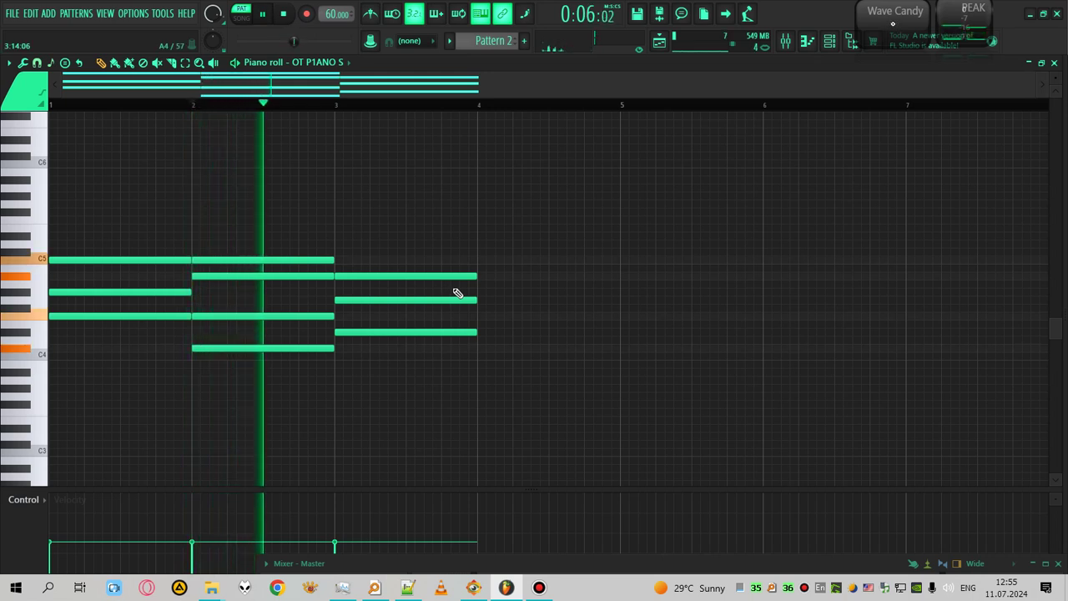
pyautogui.press('space')
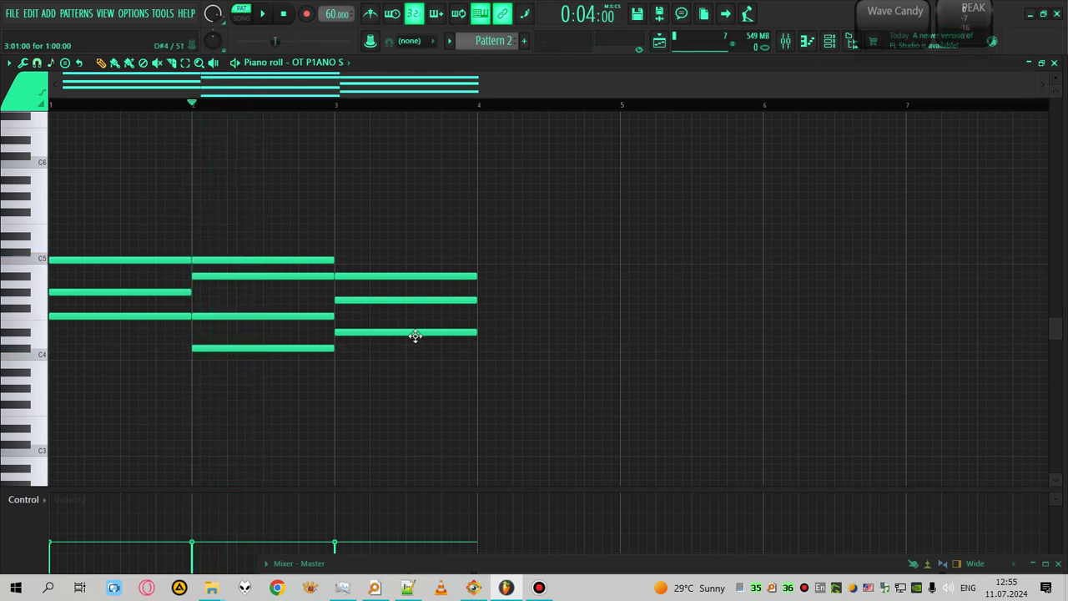
pyautogui.press('space')
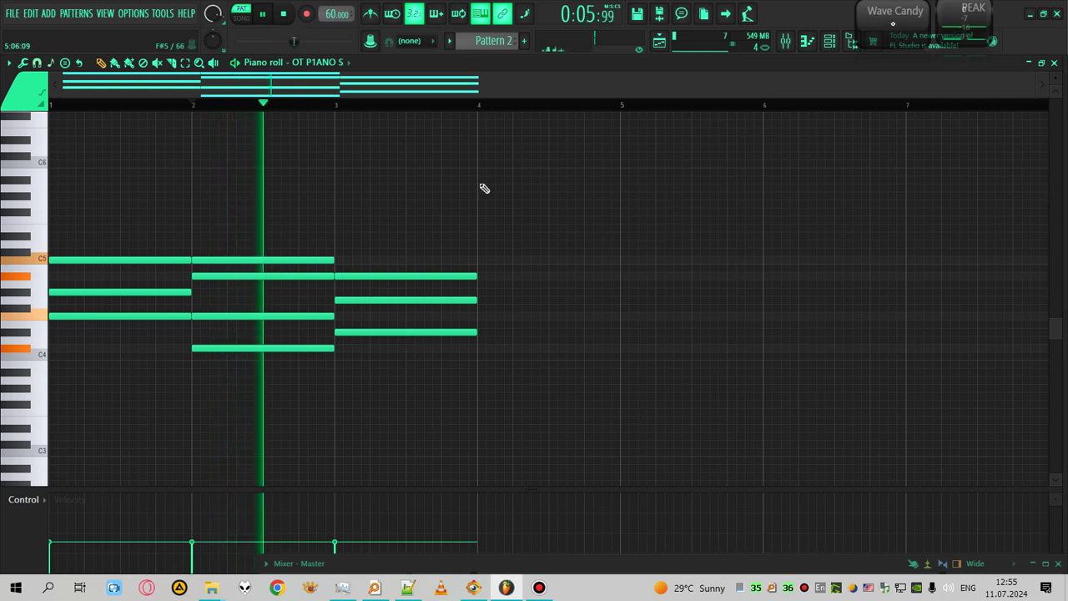
pyautogui.press('space')
# Audition the bar 2 chord of Pattern 2 with the Playback tool and sound C5 alone.
pyautogui.click(76, 104)
pyautogui.click(213, 62)
pyautogui.moveTo(157, 167); pyautogui.dragTo(157, 167)
pyautogui.moveTo(249, 167); pyautogui.dragTo(250, 167)
pyautogui.click(39, 257)
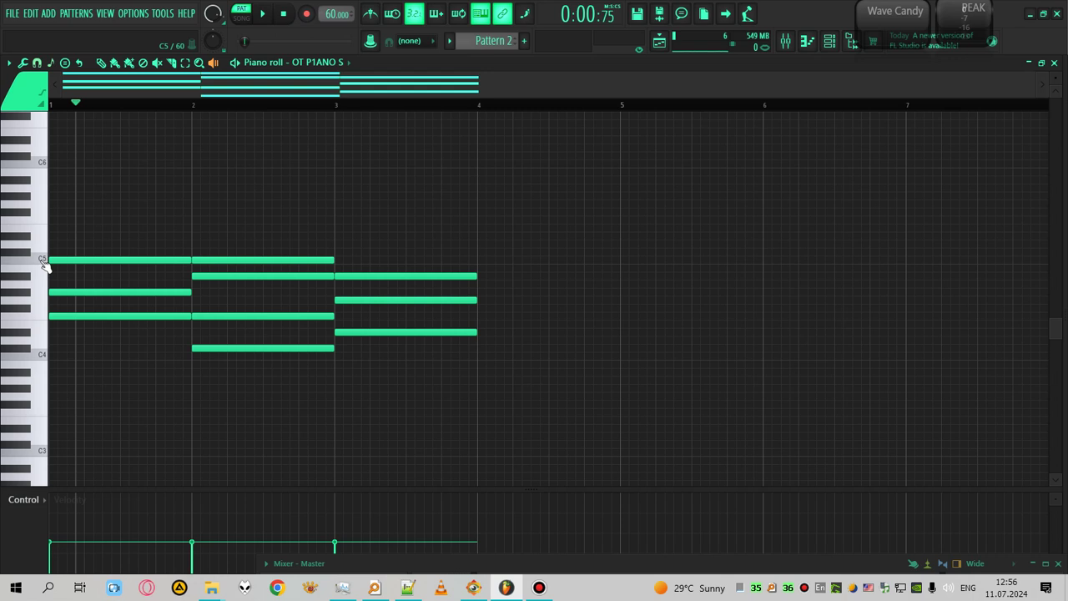
pyautogui.click(267, 177)
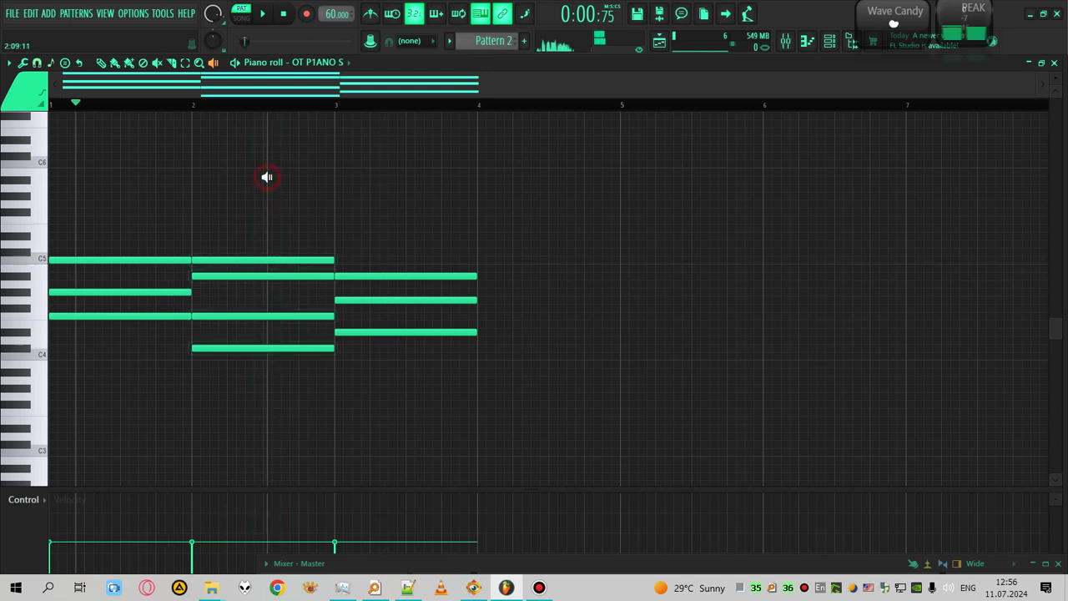
# Switch to Pattern 1 and play its voicing from the start of bar 2.
pyautogui.click(660, 42)
pyautogui.click(664, 44)
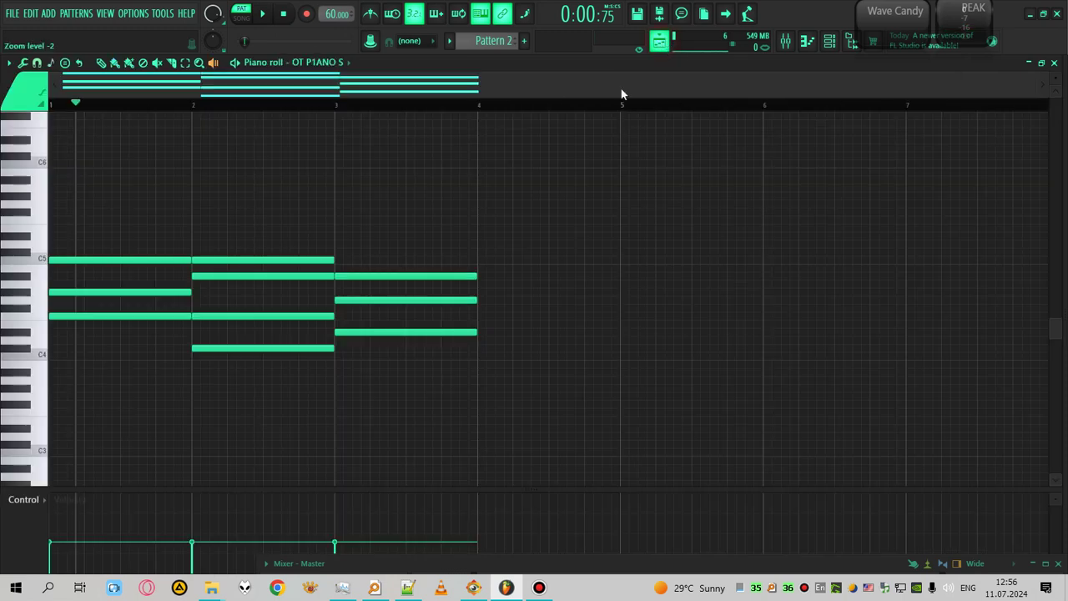
pyautogui.press('KP_Add')
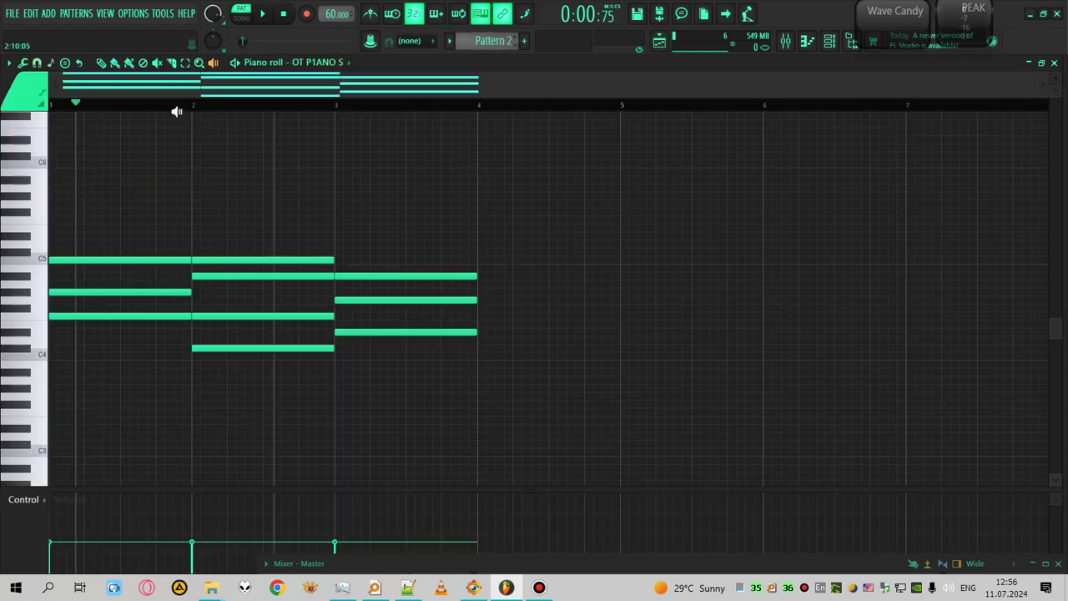
pyautogui.press('KP_Add')
pyautogui.press('KP_Subtract')
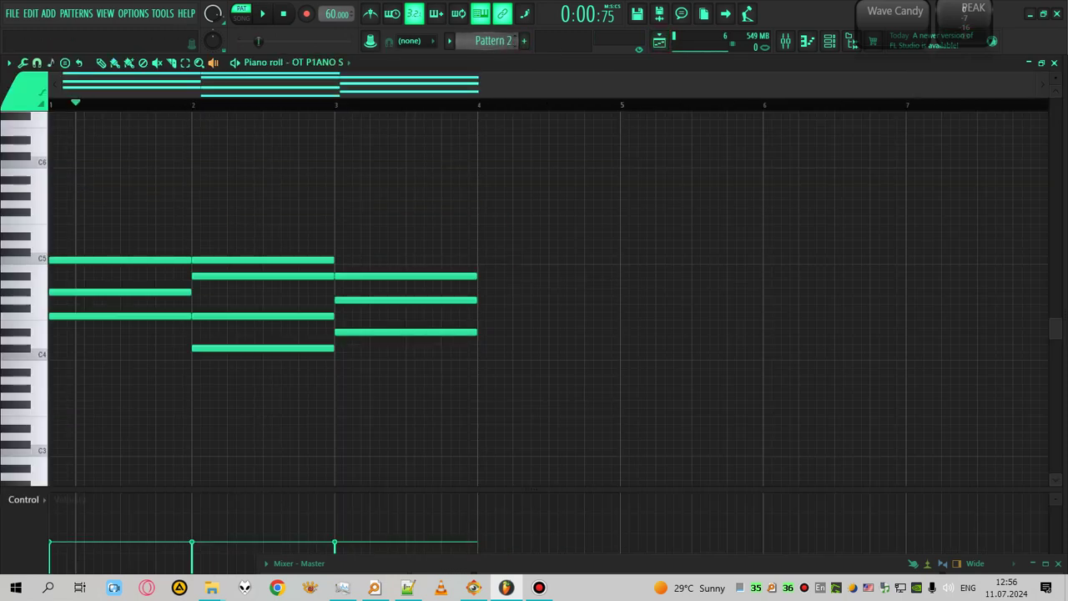
pyautogui.press('KP_Subtract')
pyautogui.click(192, 104)
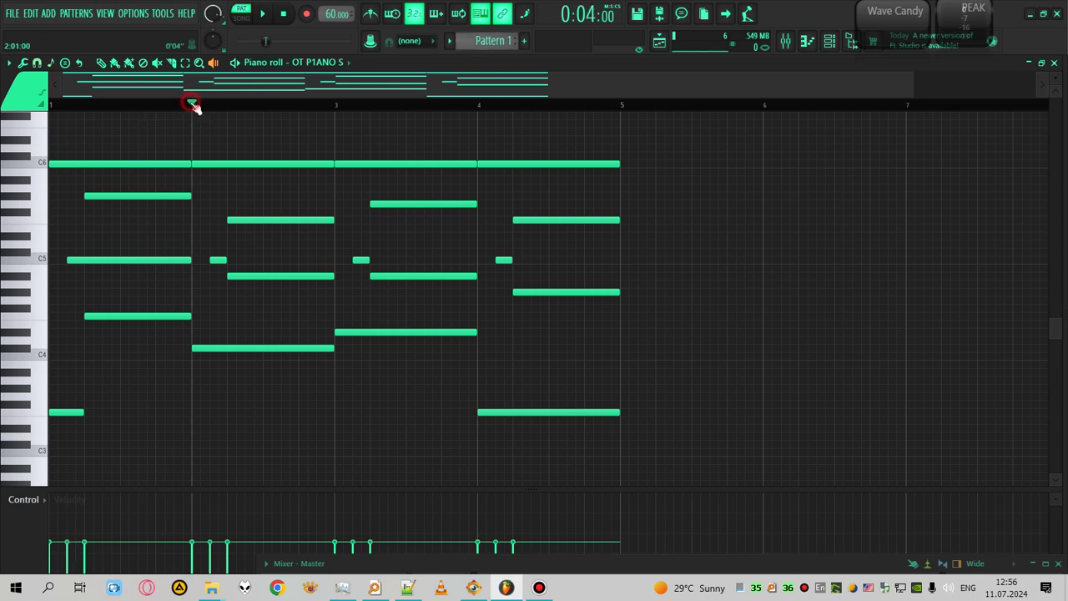
pyautogui.press('space')
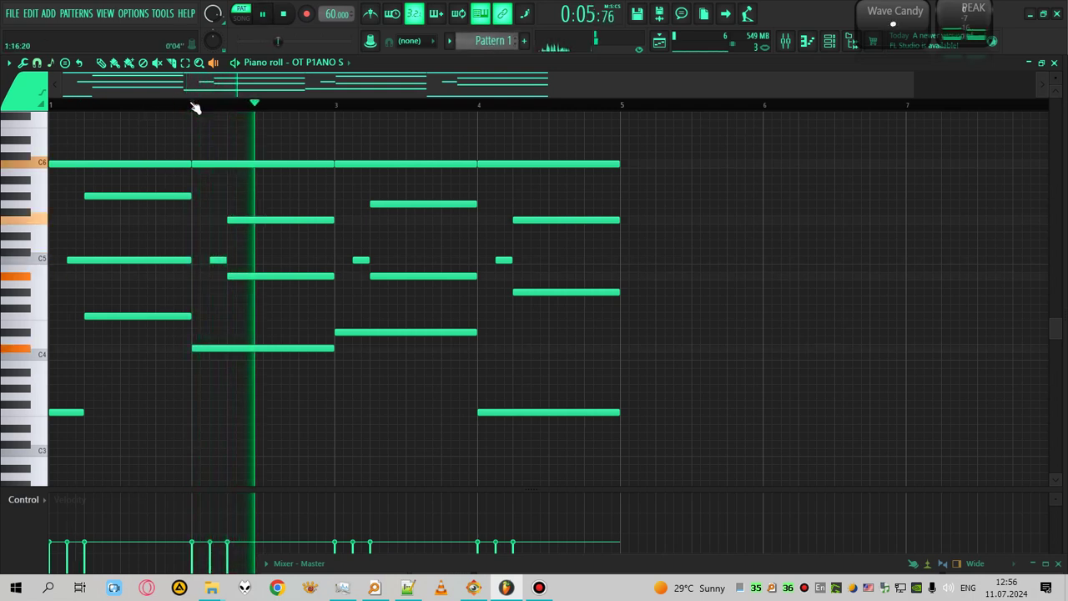
pyautogui.press('space')
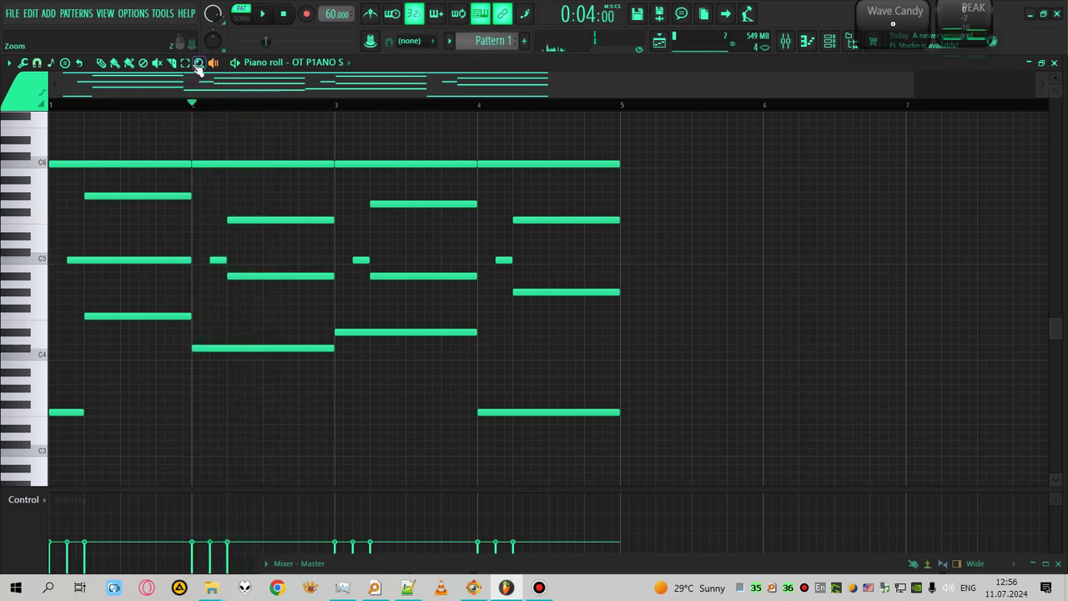
# Audition the sustained chord in bar 2 of Pattern 1 repeatedly with the Playback tool.
pyautogui.click(268, 195)
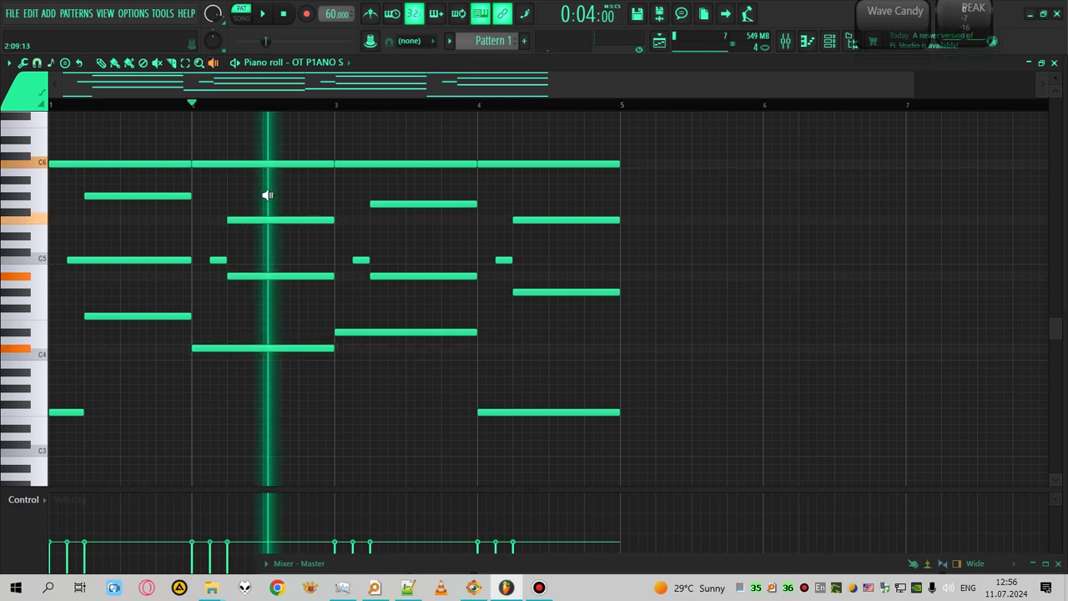
pyautogui.click(277, 253)
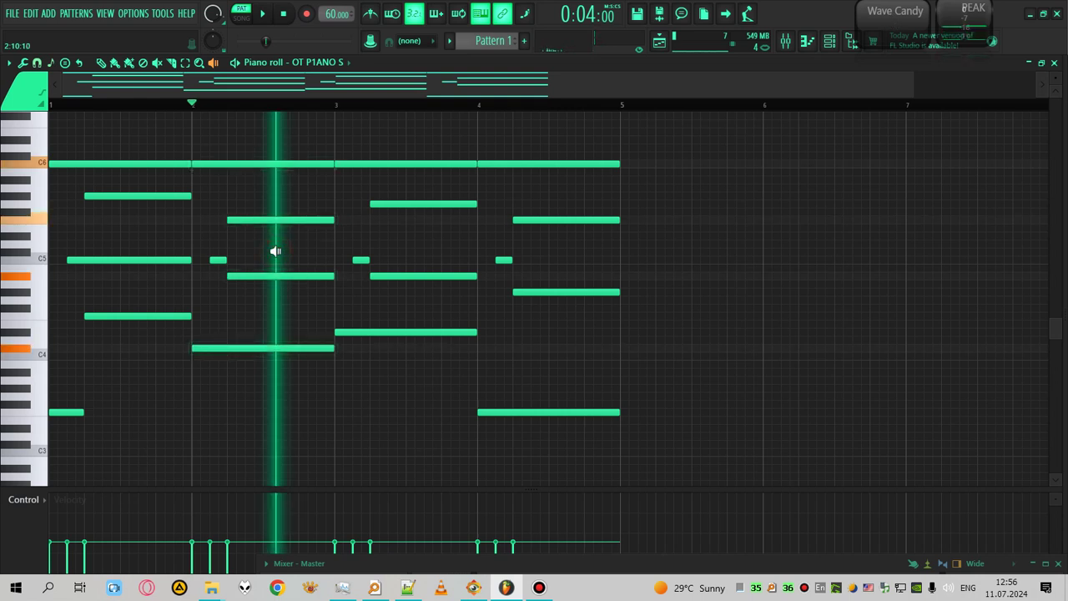
pyautogui.moveTo(275, 250); pyautogui.dragTo(276, 250)
pyautogui.moveTo(265, 153); pyautogui.dragTo(300, 187)
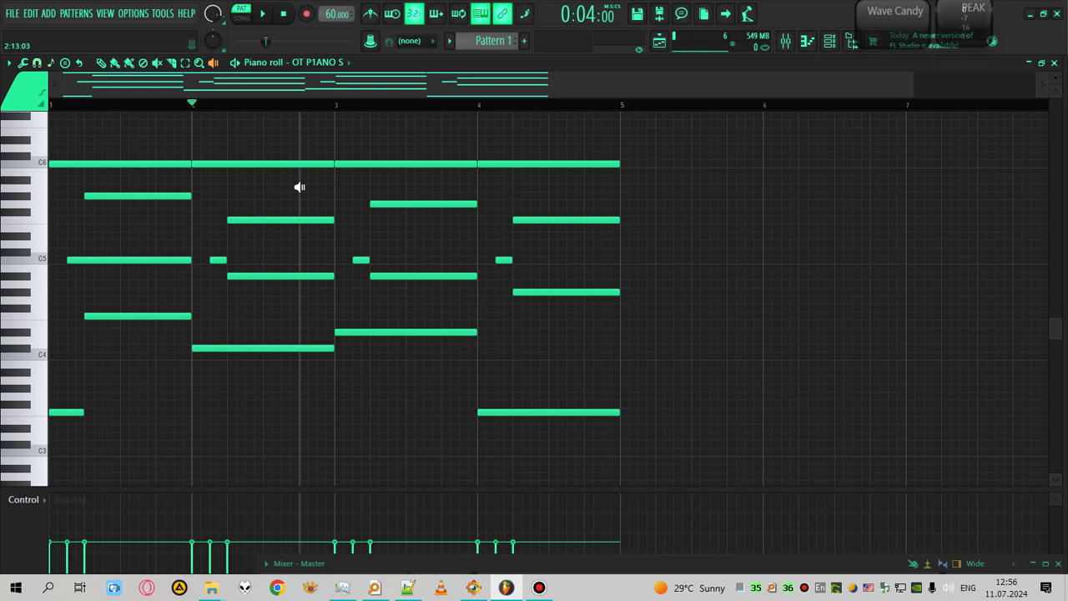
pyautogui.moveTo(295, 184)
pyautogui.mouseDown()
pyautogui.moveTo(100, 165)
pyautogui.moveTo(284, 145)
pyautogui.moveTo(298, 158)
pyautogui.moveTo(119, 172)
pyautogui.moveTo(359, 162)
pyautogui.moveTo(260, 182)
pyautogui.moveTo(284, 183)
pyautogui.mouseUp()
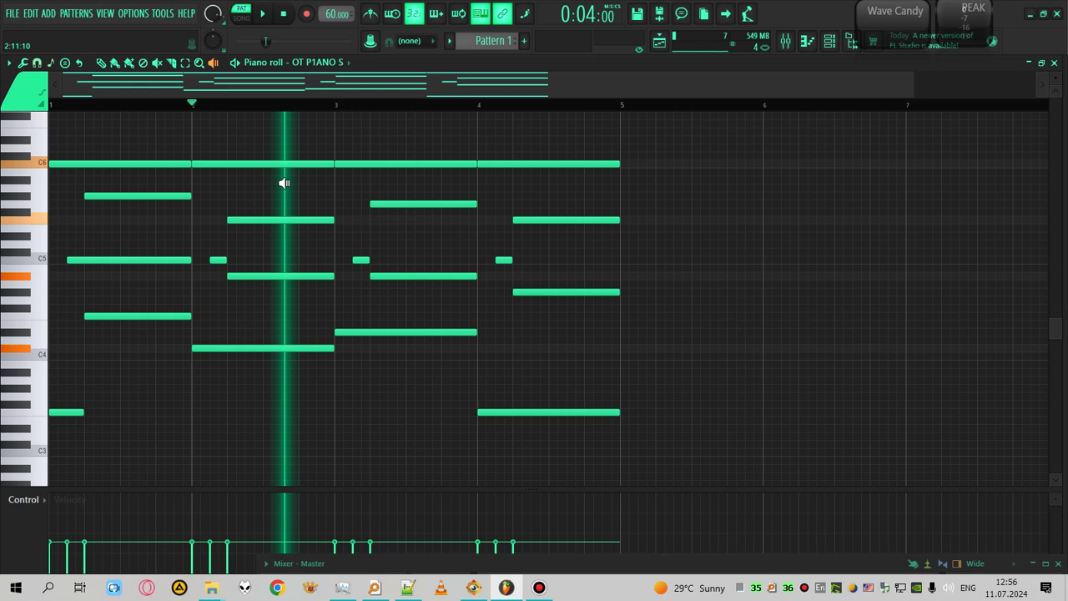
pyautogui.moveTo(284, 183); pyautogui.dragTo(284, 183)
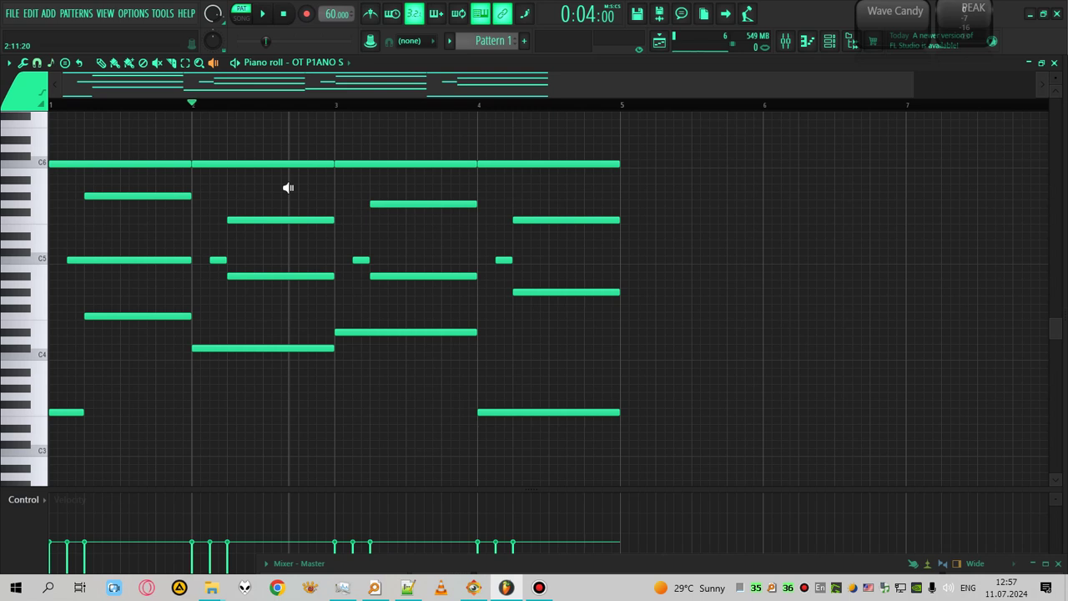
# Play Pattern 1 from bar 2, continue through bar 3, and stop with playback set to bar 3.
pyautogui.press('space')
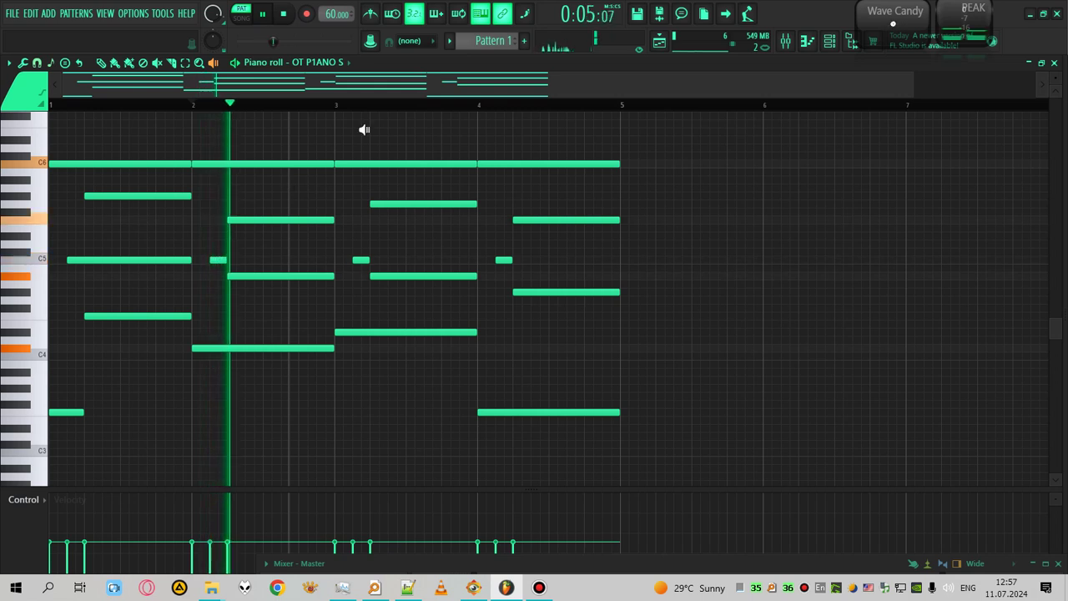
pyautogui.hscroll(1, 410, 96)
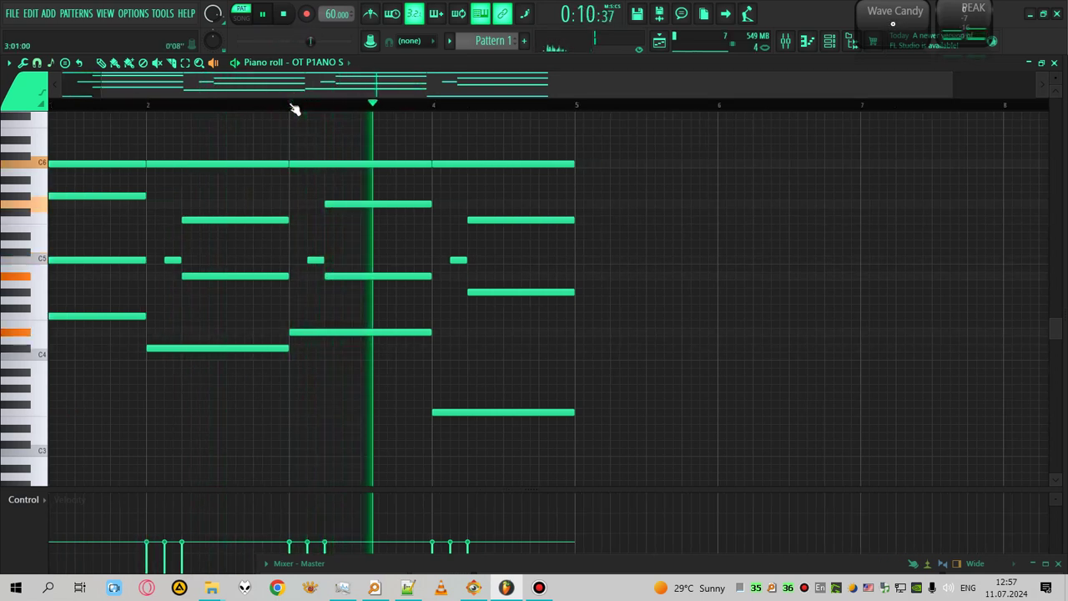
pyautogui.press('space')
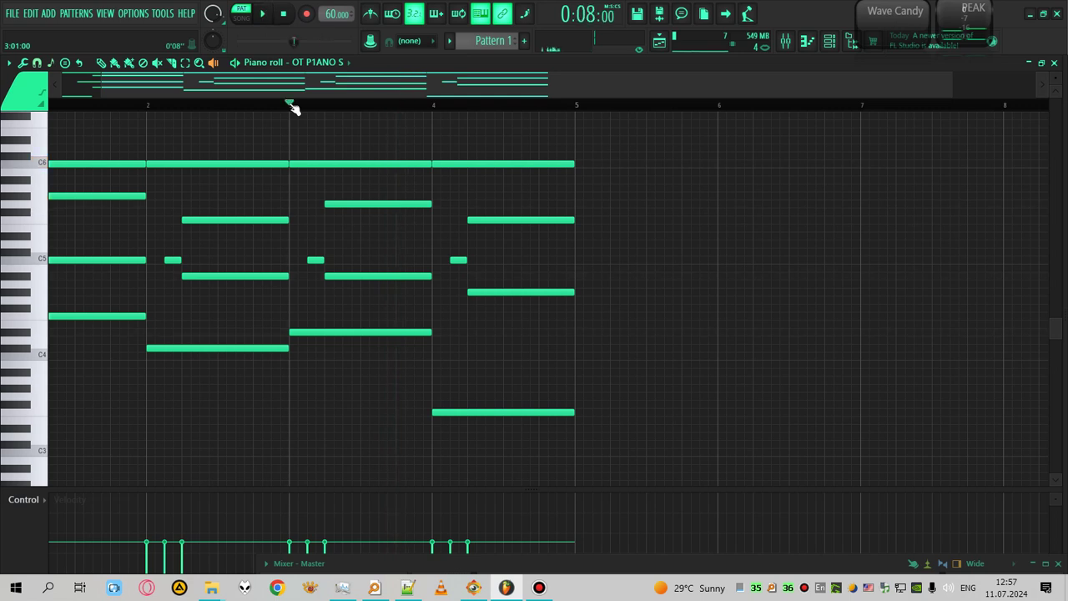
# Sound D#4 and C6 of the bar 3 chord on the keyboard and play bar 3 of Pattern 1.
pyautogui.click(32, 338)
pyautogui.press('space')
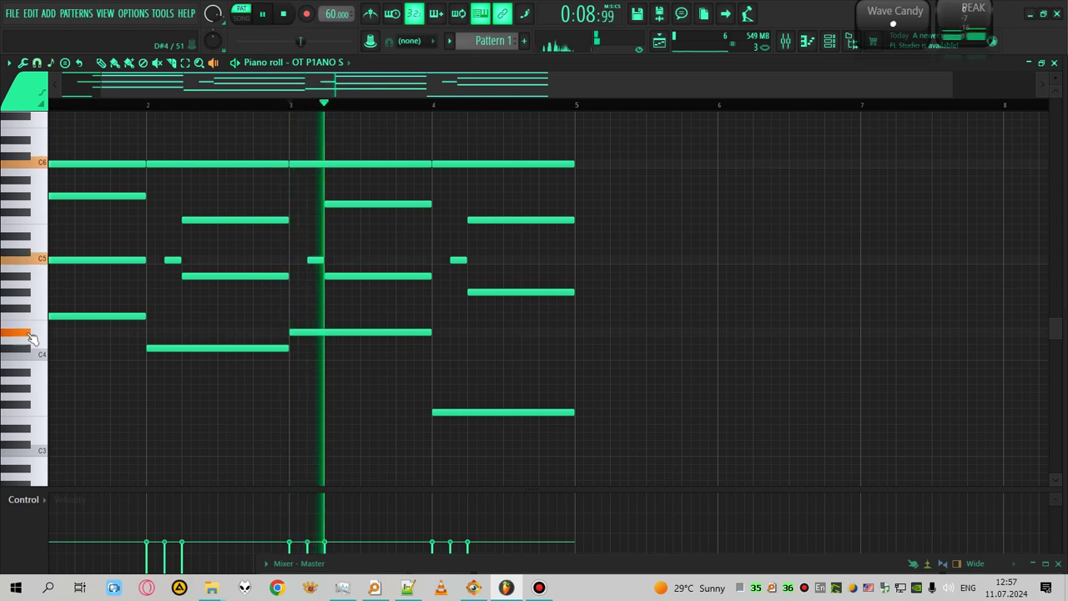
pyautogui.press('space')
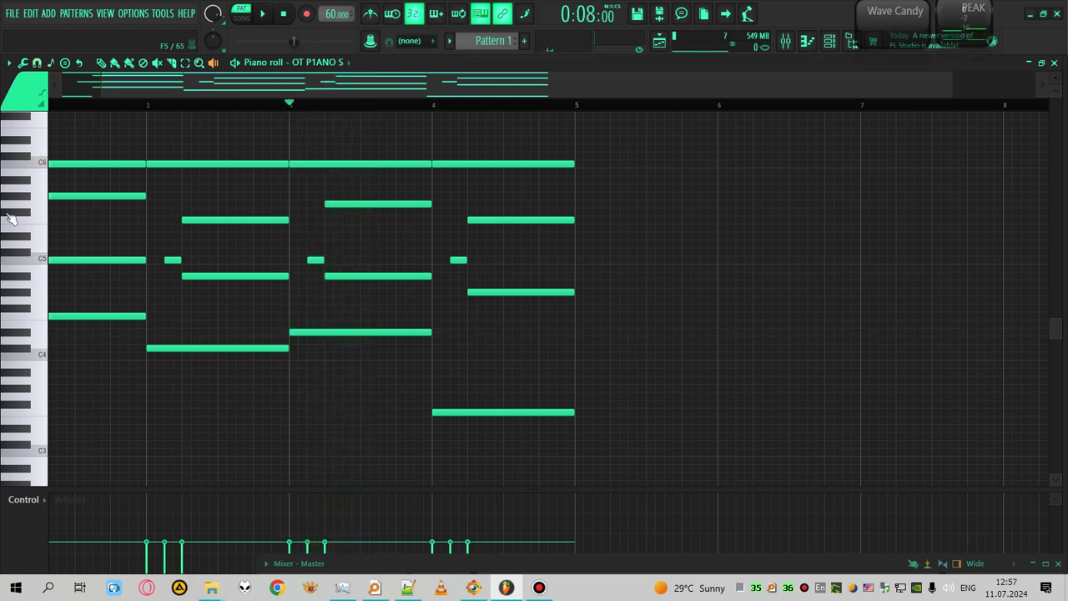
pyautogui.click(45, 167)
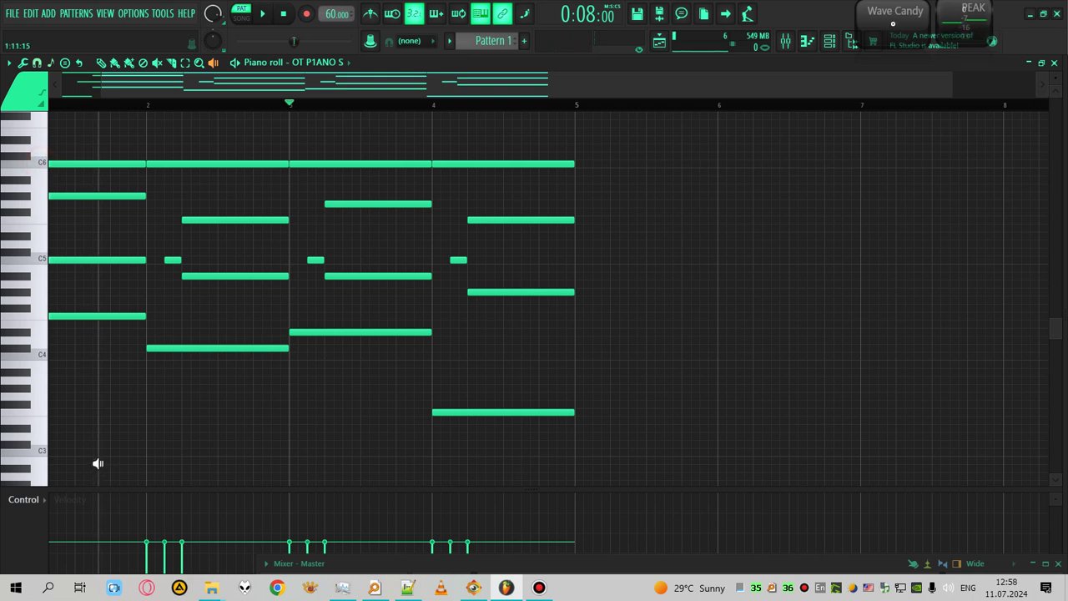
# Switch to Pattern 2 and play its bar 3 chord.
pyautogui.scroll(-1, 488, 40)
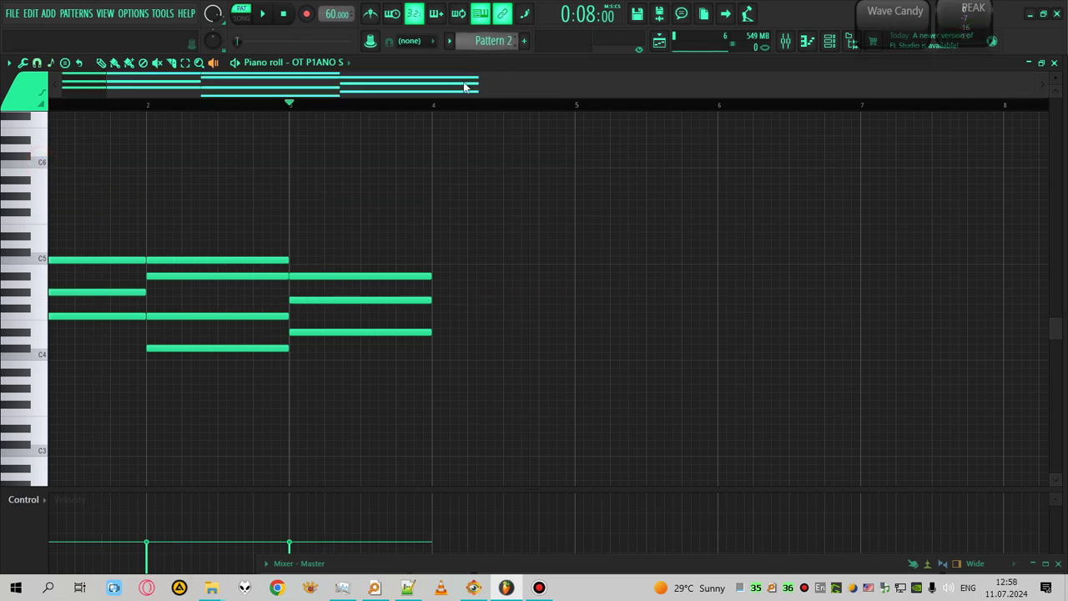
pyautogui.moveTo(242, 90); pyautogui.dragTo(332, 89)
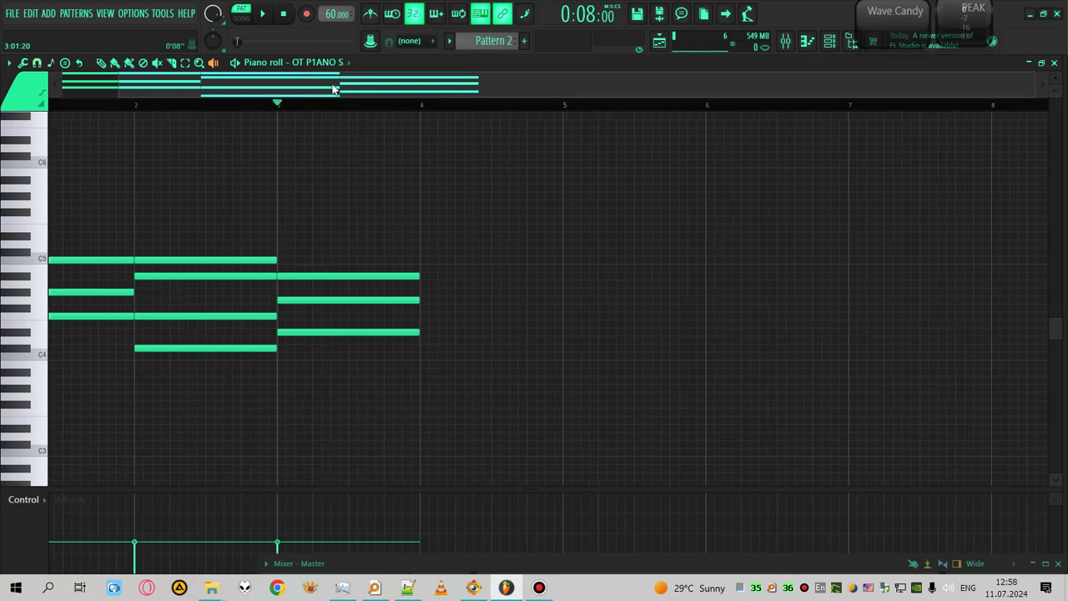
pyautogui.press('space')
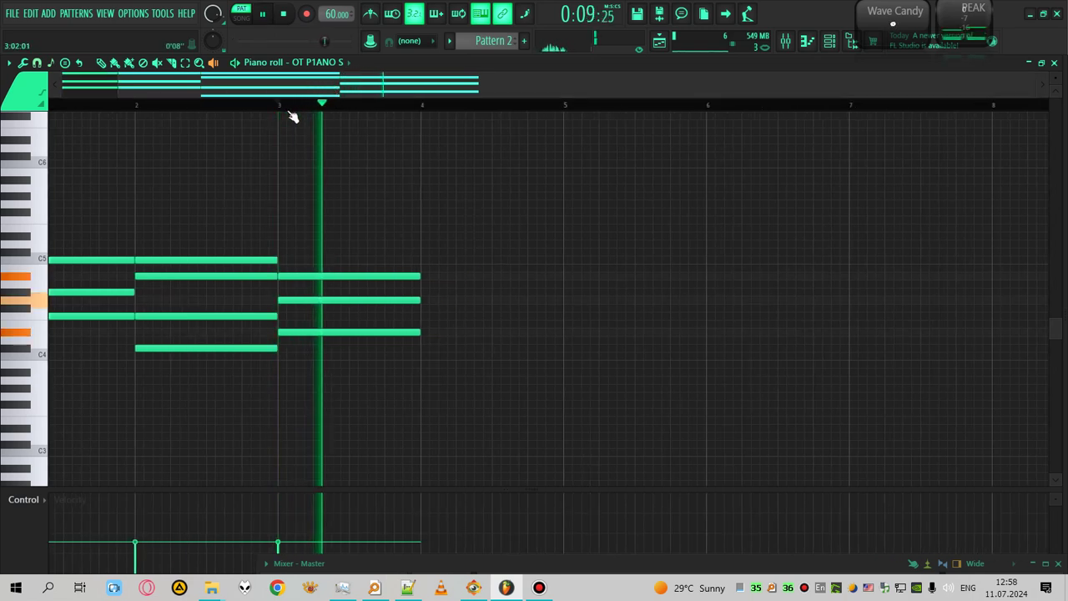
pyautogui.press('space')
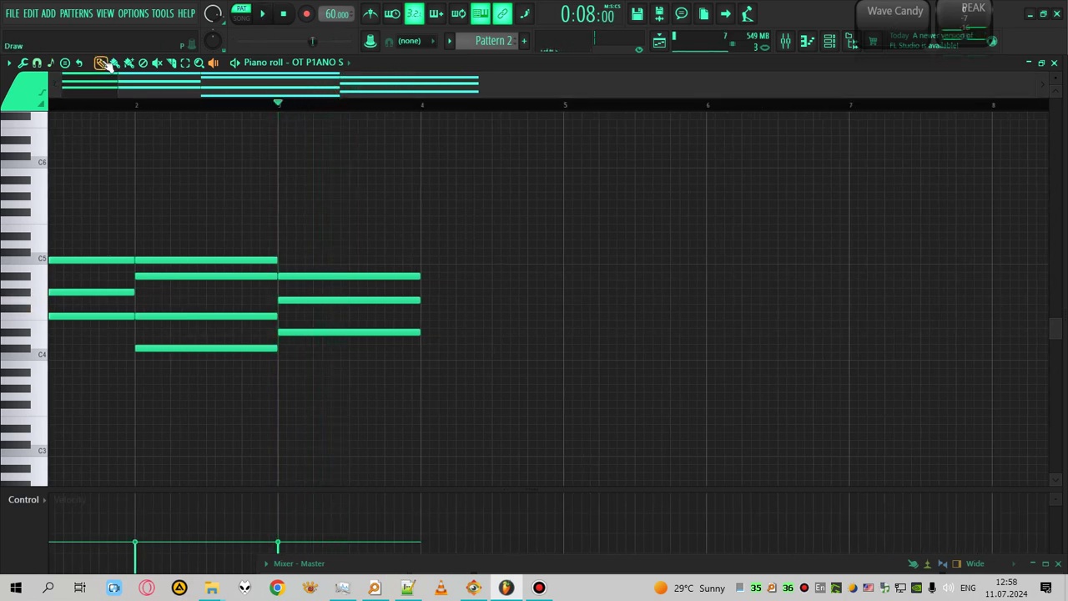
# Add a full-bar C5 note to the bar 3 chord of Pattern 2 and audition the chord twice.
pyautogui.click(282, 260)
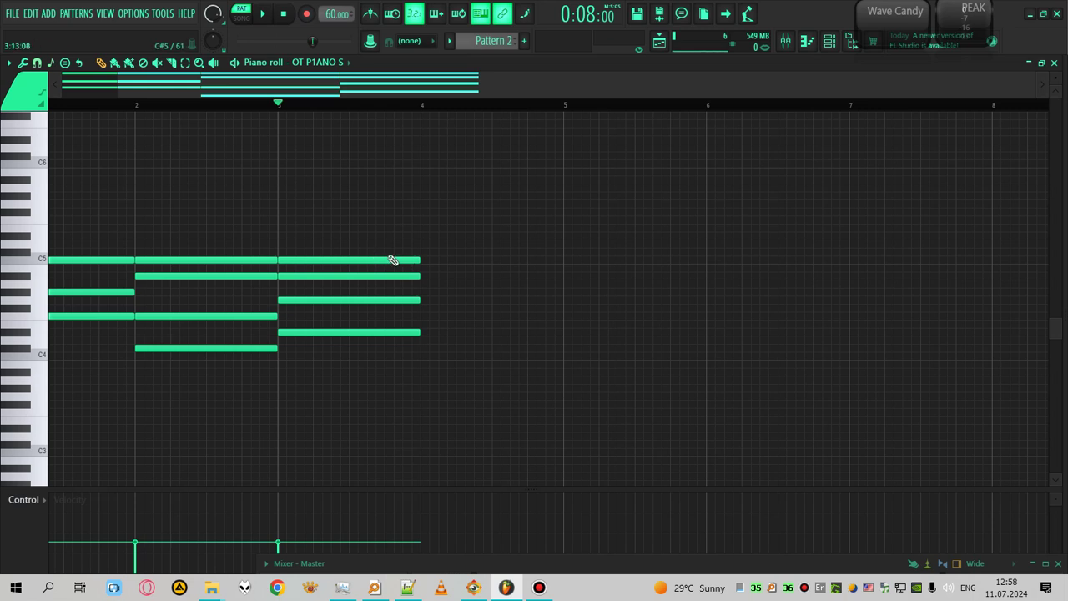
pyautogui.press('space')
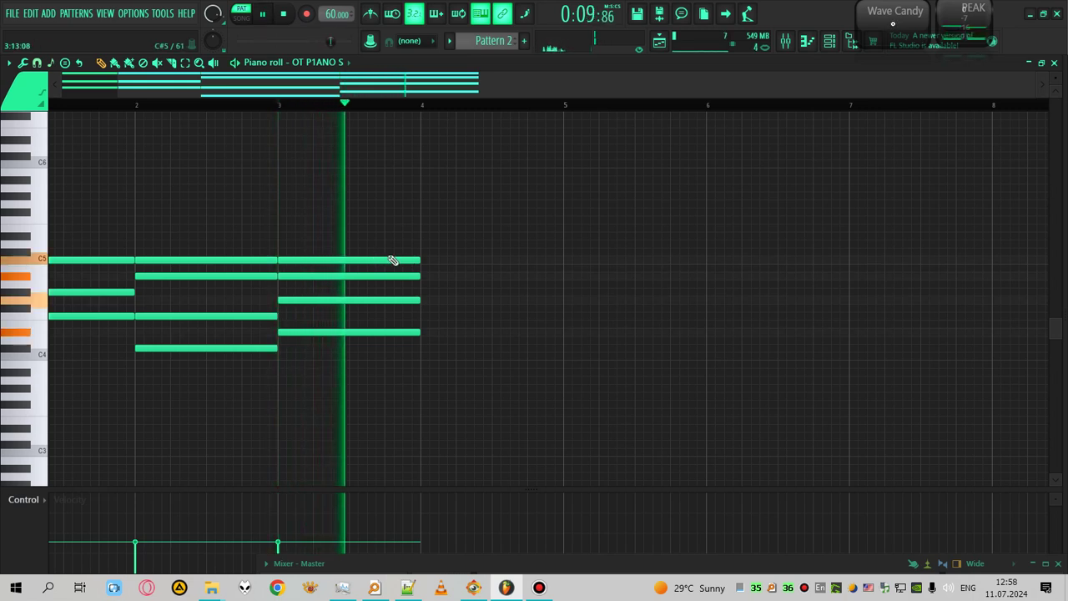
pyautogui.press('space')
pyautogui.press('space')
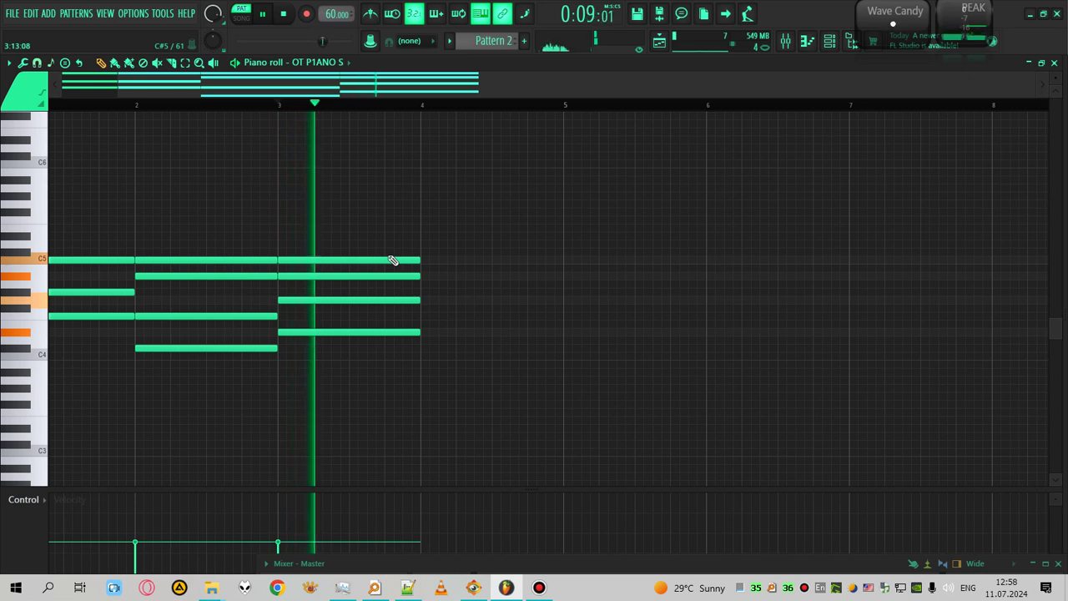
pyautogui.press('space')
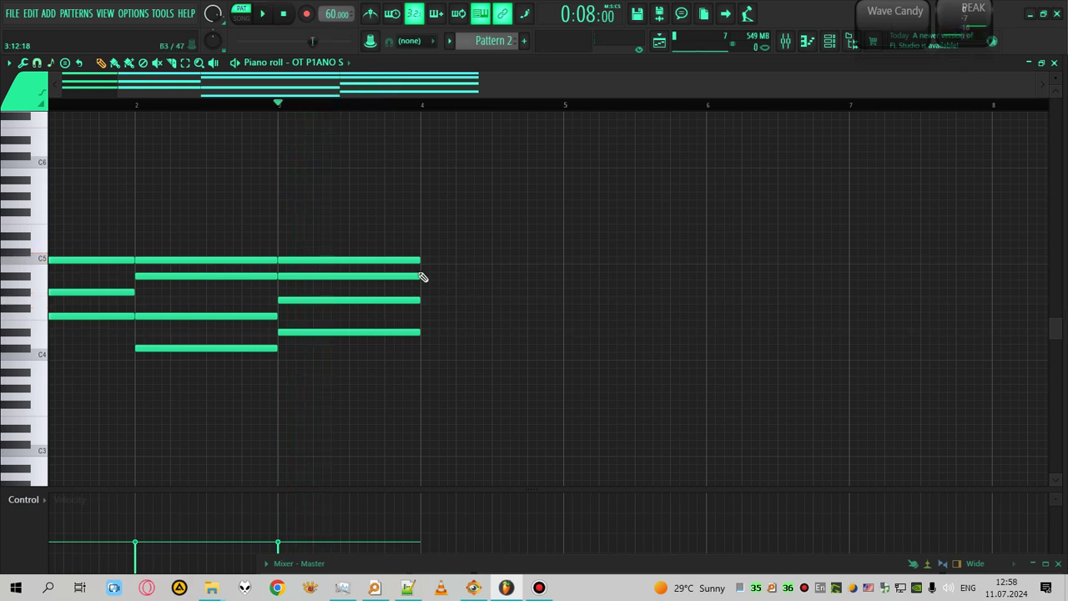
# Switch to Pattern 1, play it from bar 3 into bar 4, and stop.
pyautogui.scroll(1, 488, 40)
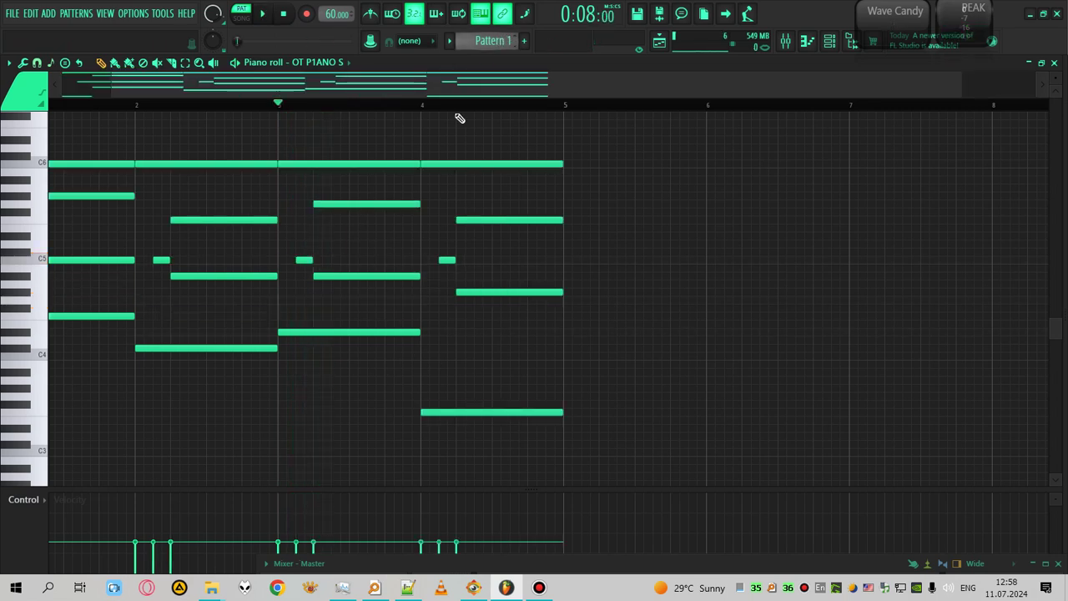
pyautogui.press('space')
pyautogui.moveTo(419, 82); pyautogui.dragTo(470, 76)
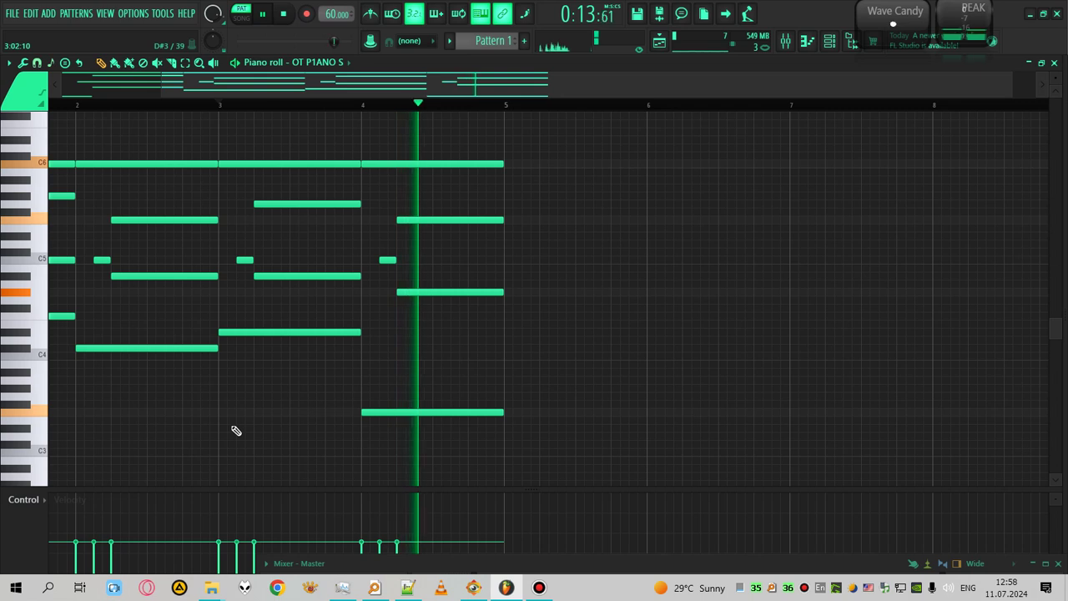
pyautogui.press('space')
pyautogui.moveTo(559, 92); pyautogui.dragTo(387, 94)
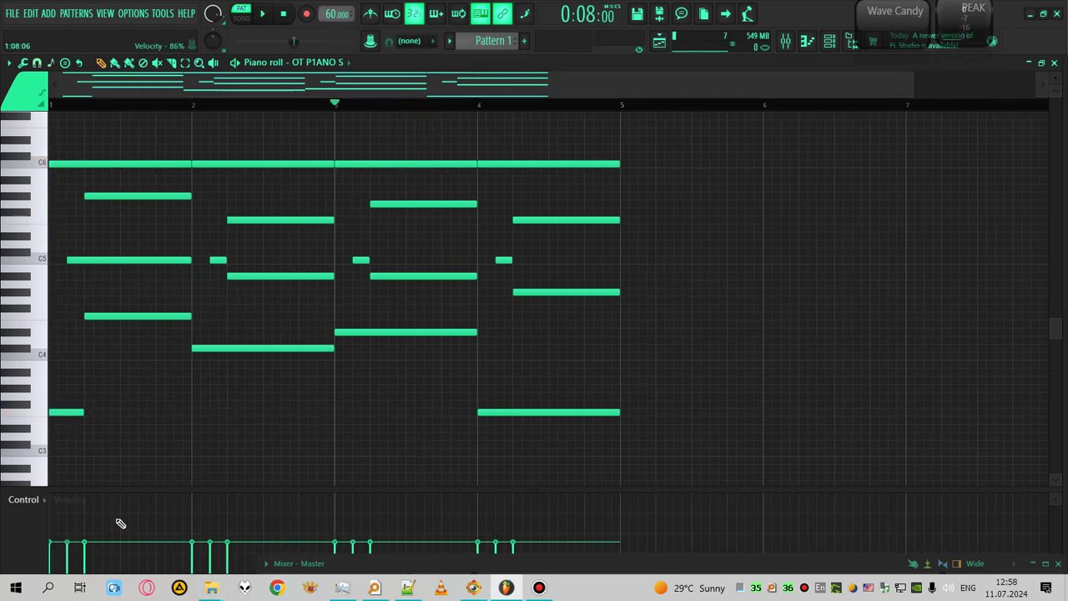
# Play Pattern 1 from the start of bar 1 into bar 2 and stop.
pyautogui.press('space')
pyautogui.scroll(1, 83, 115)
pyautogui.click(77, 106)
pyautogui.press('space')
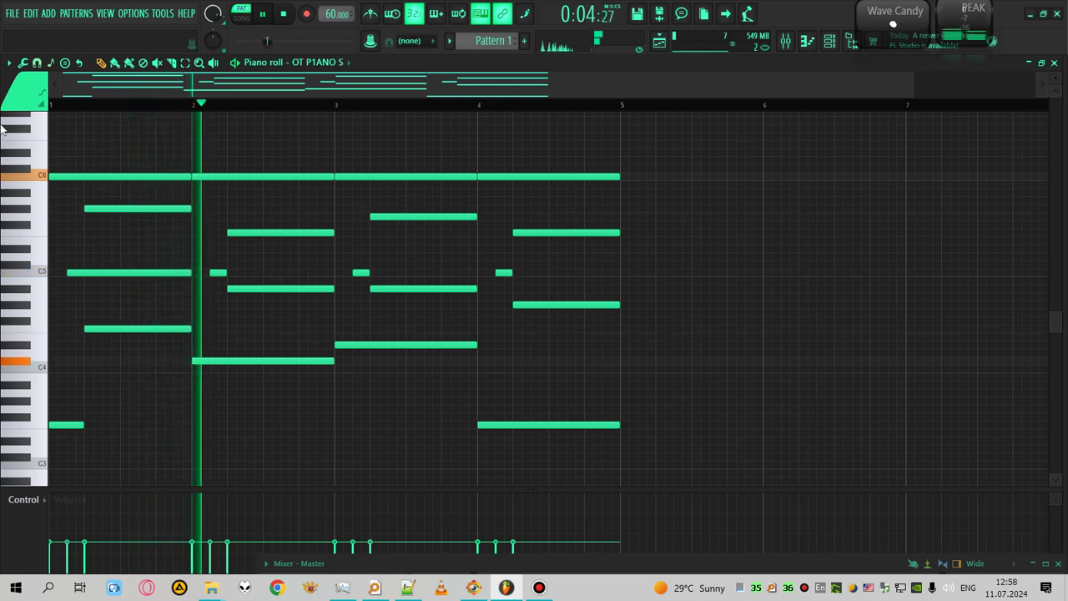
pyautogui.press('space')
# Select all notes below C5 across the four bars of Pattern 1 and play the pattern through bar 3.
pyautogui.moveTo(193, 323); pyautogui.dragTo(50, 474)
pyautogui.keyDown('ctrl'); pyautogui.click(269, 360); pyautogui.keyUp('ctrl')
pyautogui.keyDown('ctrl'); pyautogui.click(298, 288); pyautogui.keyUp('ctrl')
pyautogui.keyDown('ctrl'); pyautogui.click(426, 289); pyautogui.keyUp('ctrl')
pyautogui.keyDown('ctrl'); pyautogui.click(447, 345); pyautogui.keyUp('ctrl')
pyautogui.keyDown('ctrl'); pyautogui.click(529, 424); pyautogui.keyUp('ctrl')
pyautogui.keyDown('ctrl'); pyautogui.click(578, 305); pyautogui.keyUp('ctrl')
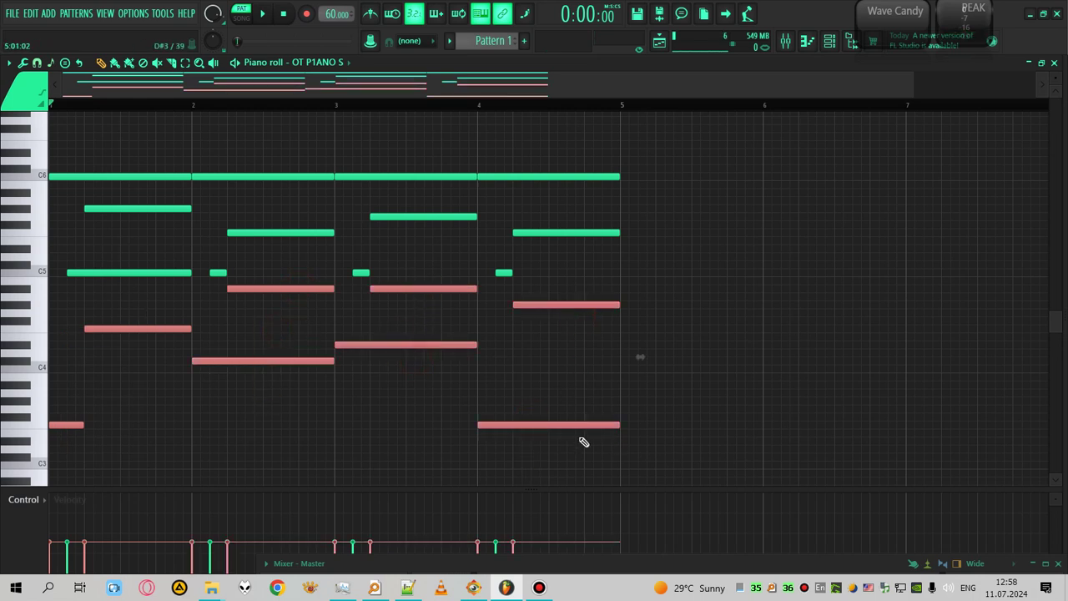
pyautogui.press('space')
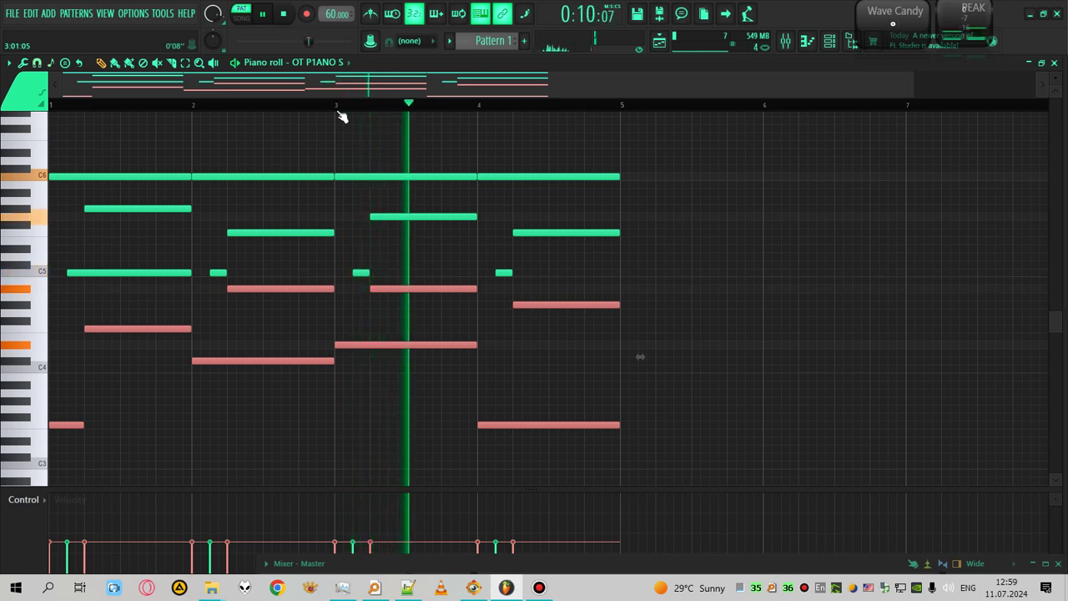
pyautogui.press('space')
# Transpose the notes below C5 in bars 2 and 3 down one octave and play the pattern from the start.
pyautogui.moveTo(271, 288); pyautogui.dragTo(280, 427)
pyautogui.moveTo(423, 265); pyautogui.dragTo(421, 394)
pyautogui.hotkey('ctrl', 'Down')
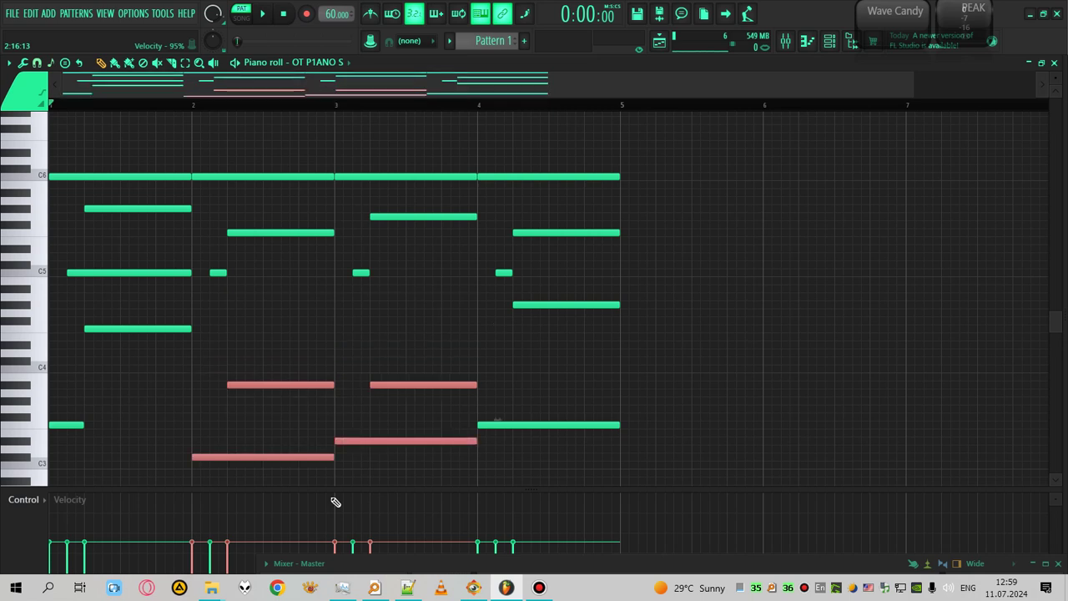
pyautogui.press('space')
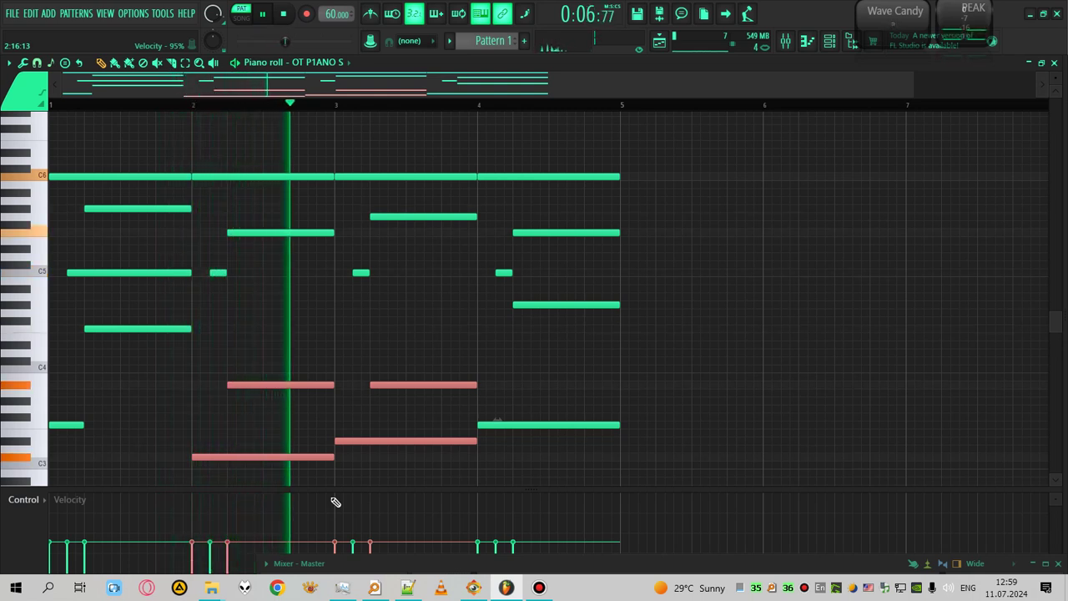
pyautogui.press('space')
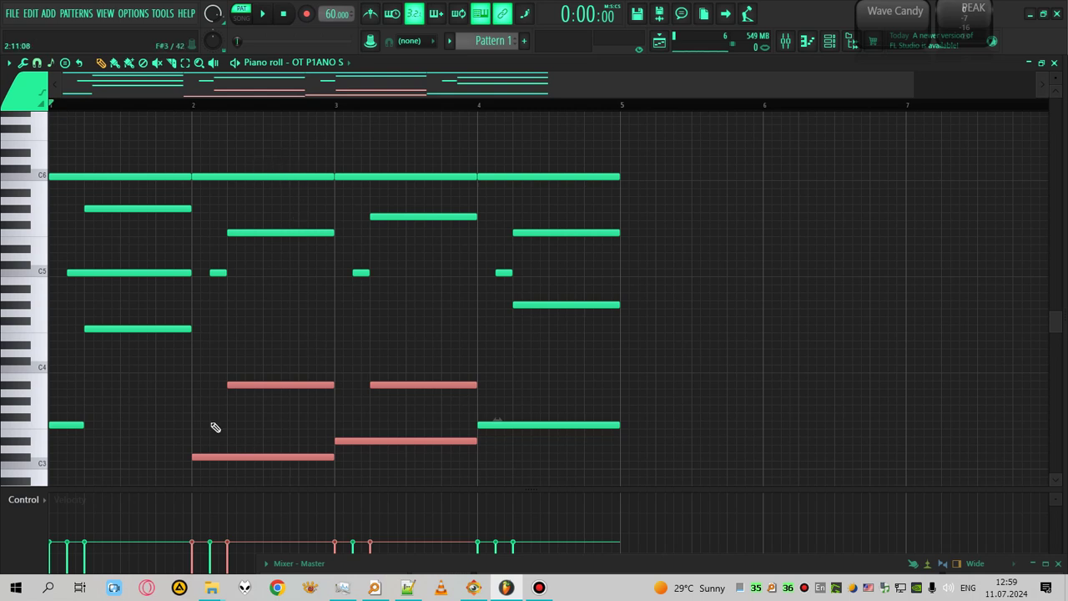
# Play the pattern with the lowered bass notes from the start of bar 2 through bar 3.
pyautogui.click(193, 105)
pyautogui.press('space')
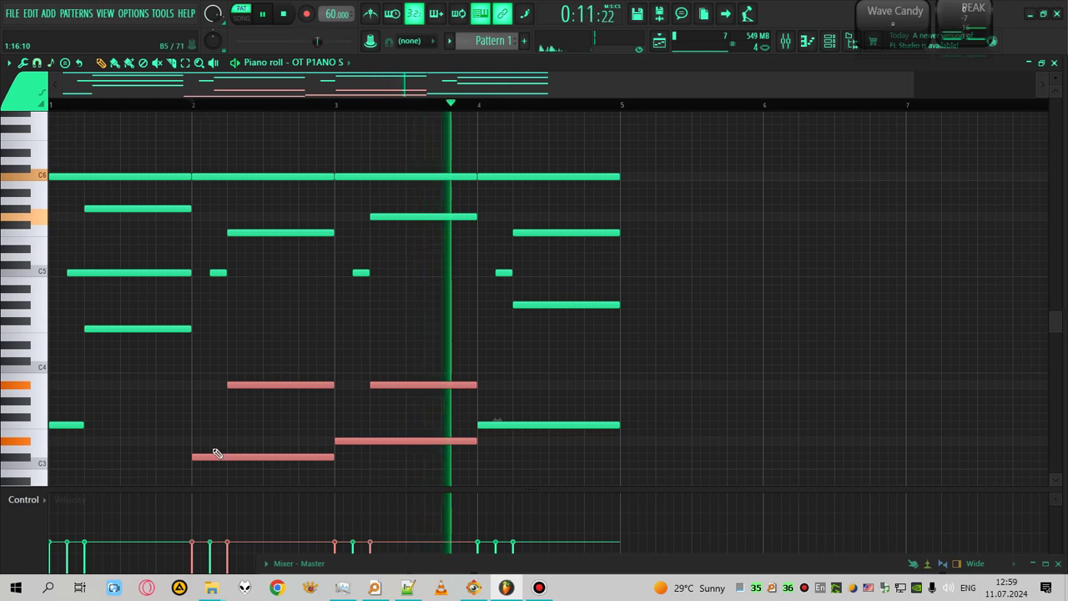
pyautogui.press('space')
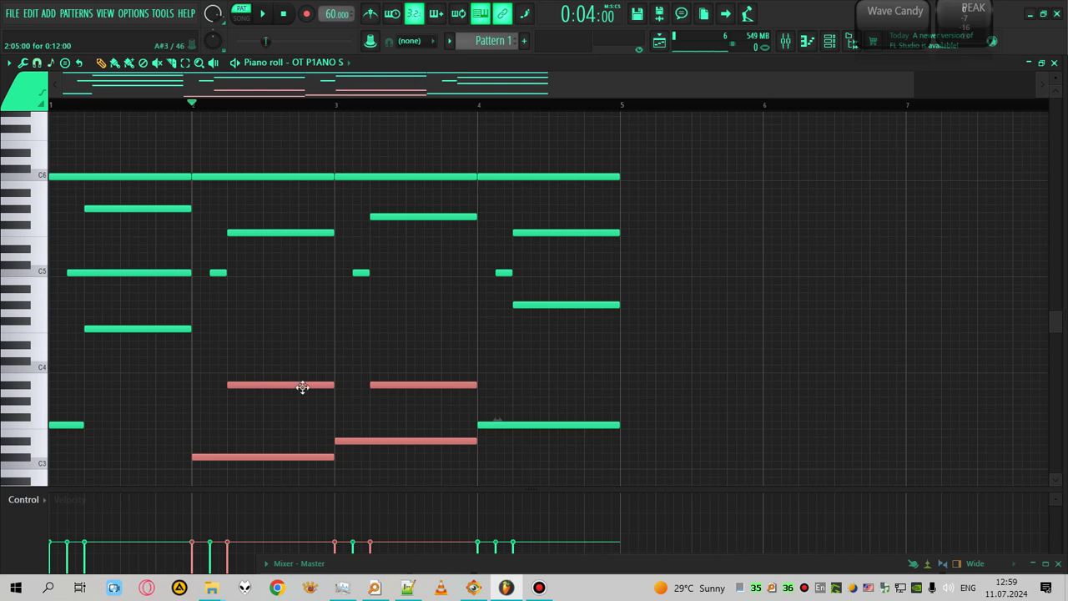
# Transpose the lowered notes in bars 2 and 3 back up one octave.
pyautogui.scroll(-1, 307, 377)
pyautogui.moveTo(255, 294); pyautogui.dragTo(442, 477)
pyautogui.hotkey('ctrl', 'Up')
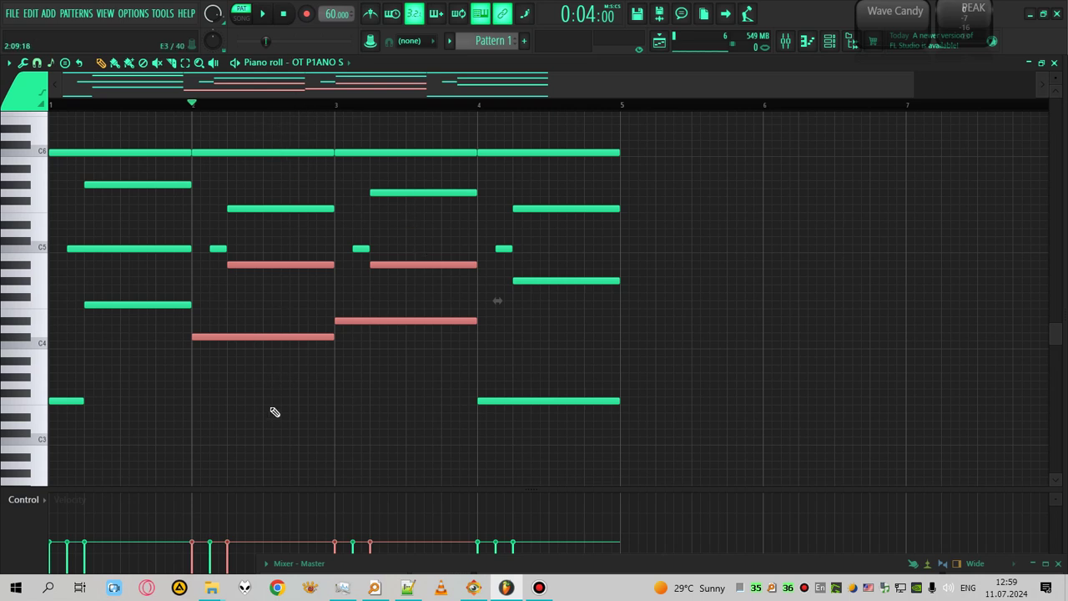
# Play Pattern 1 from bar 2 twice to hear the higher bass voicing, and clear the note selection.
pyautogui.press('space')
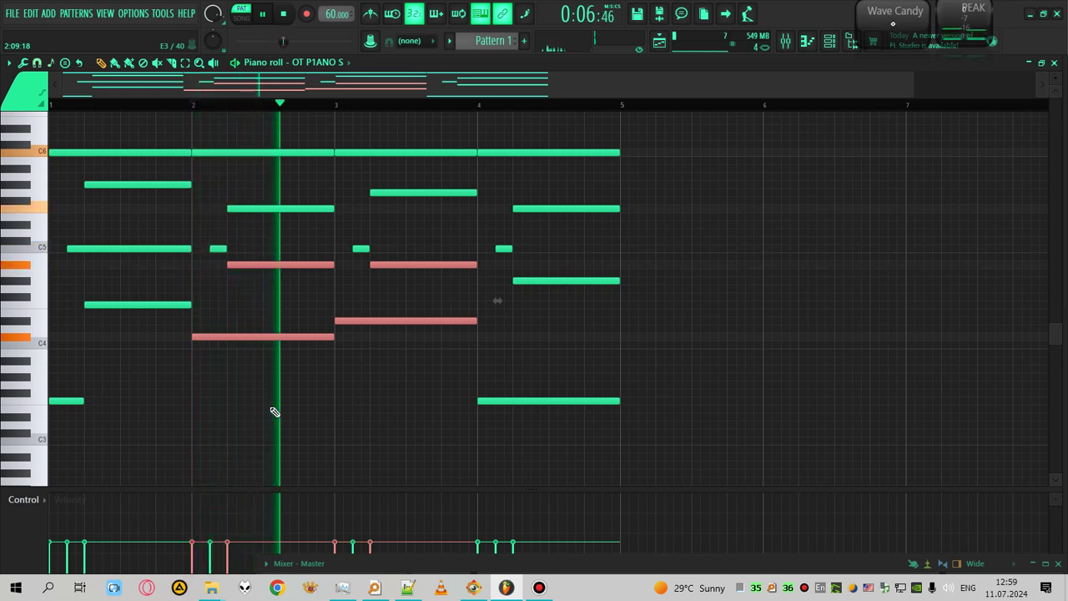
pyautogui.press('space')
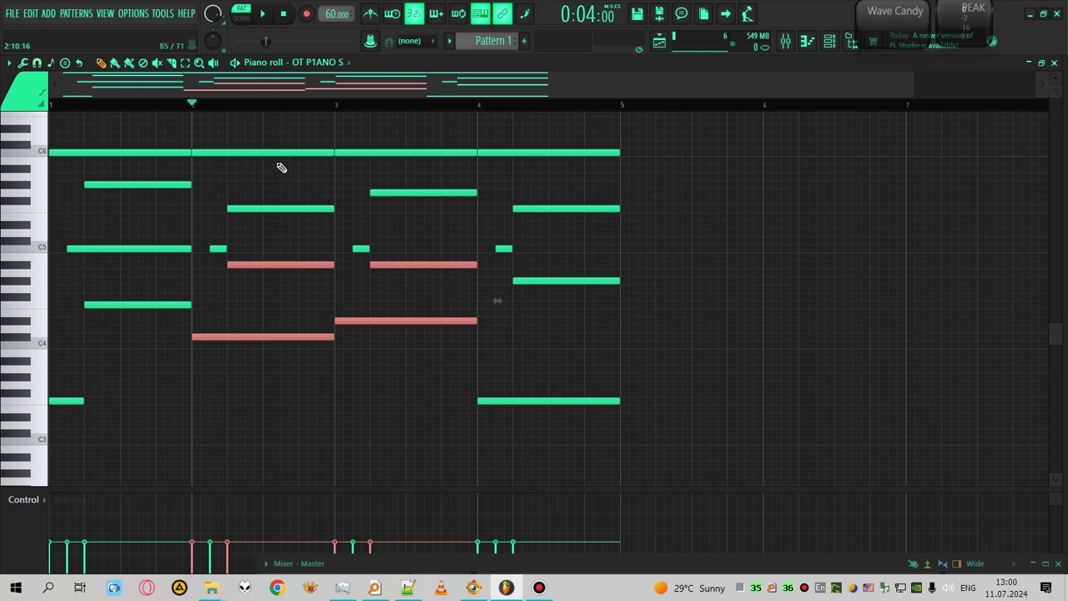
pyautogui.press('space')
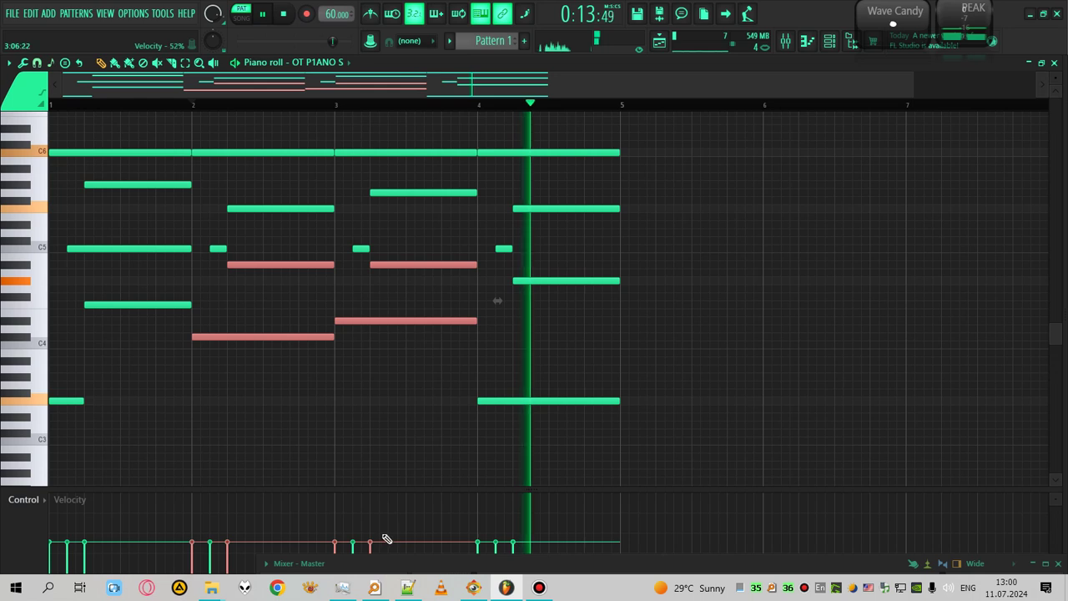
pyautogui.press('space')
pyautogui.click(353, 477)
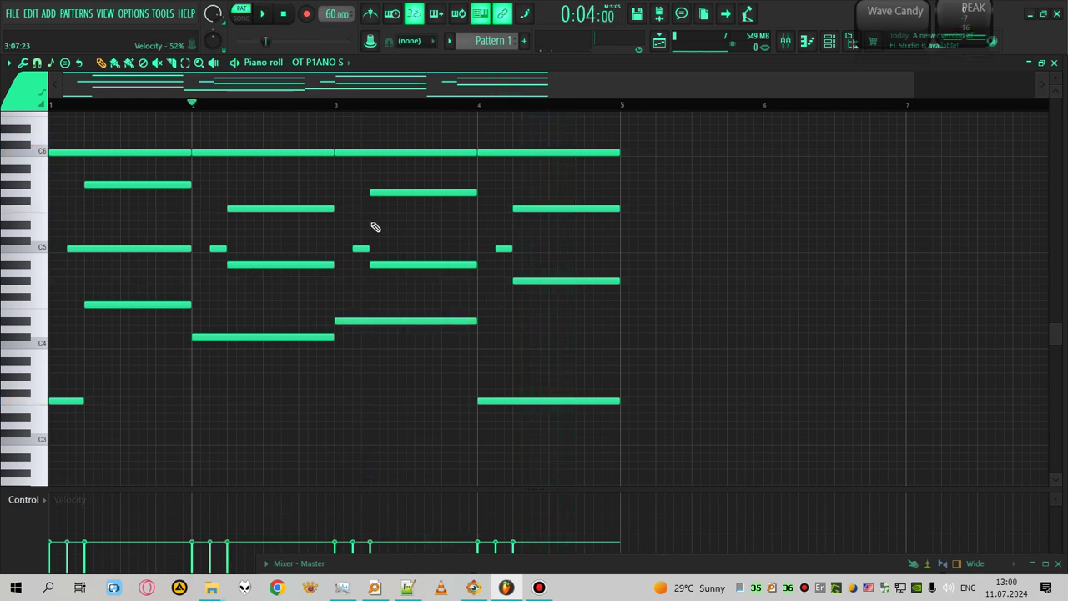
# Move the playhead to just after the start of bar 4 and play the final chord.
pyautogui.moveTo(199, 107); pyautogui.dragTo(409, 110)
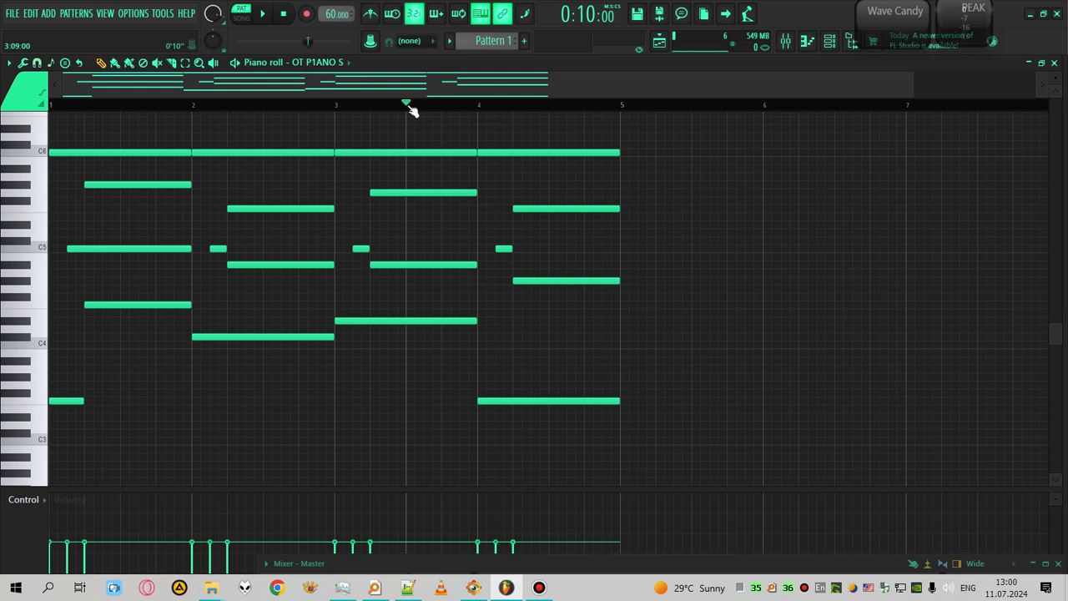
pyautogui.moveTo(412, 111); pyautogui.dragTo(447, 116)
pyautogui.hscroll(1, 438, 106)
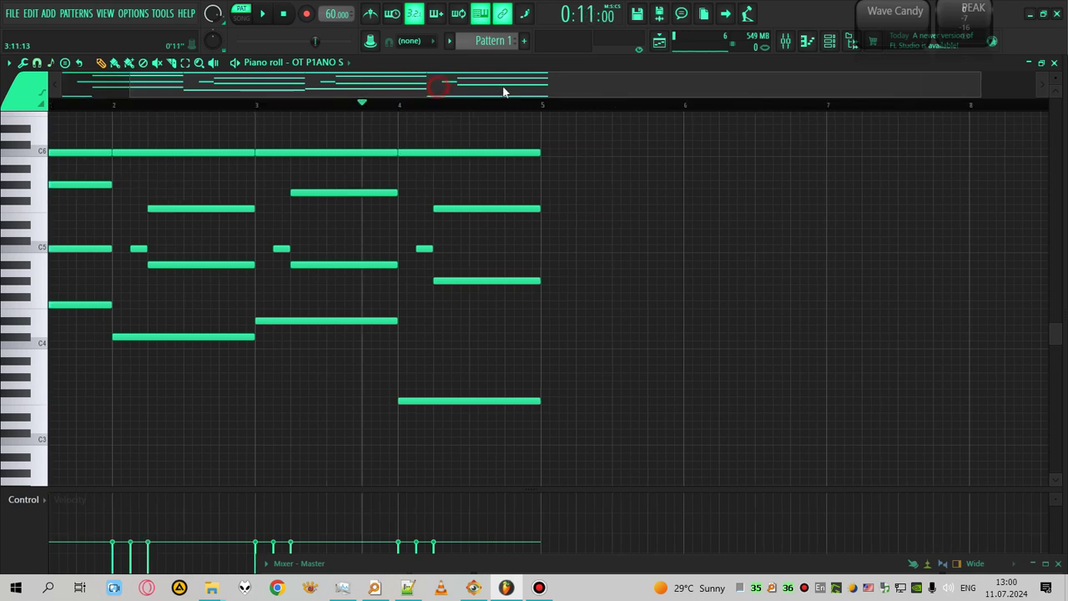
pyautogui.click(406, 105)
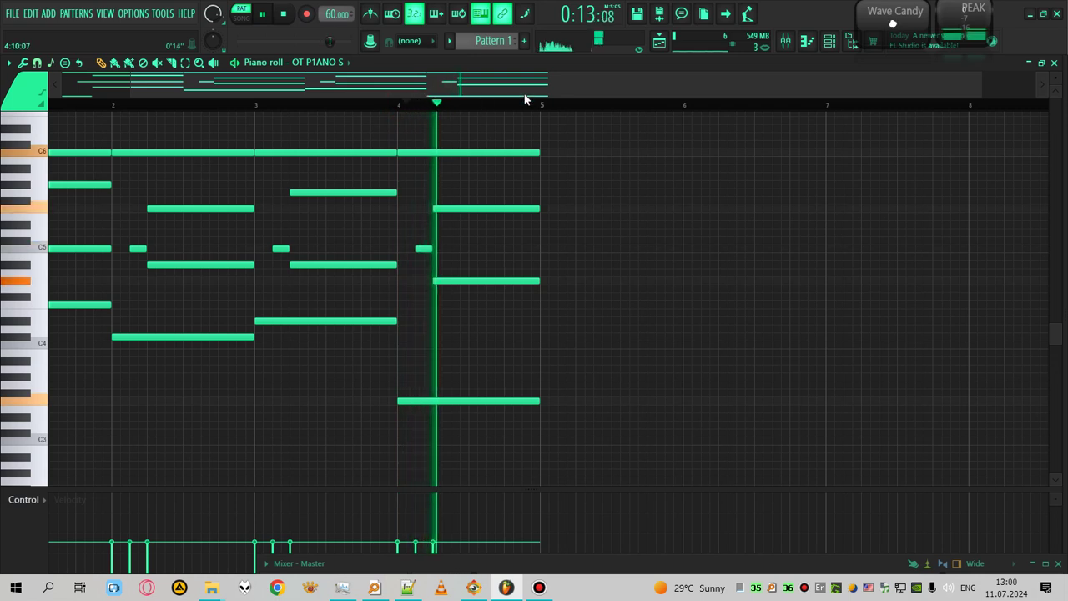
pyautogui.press('space')
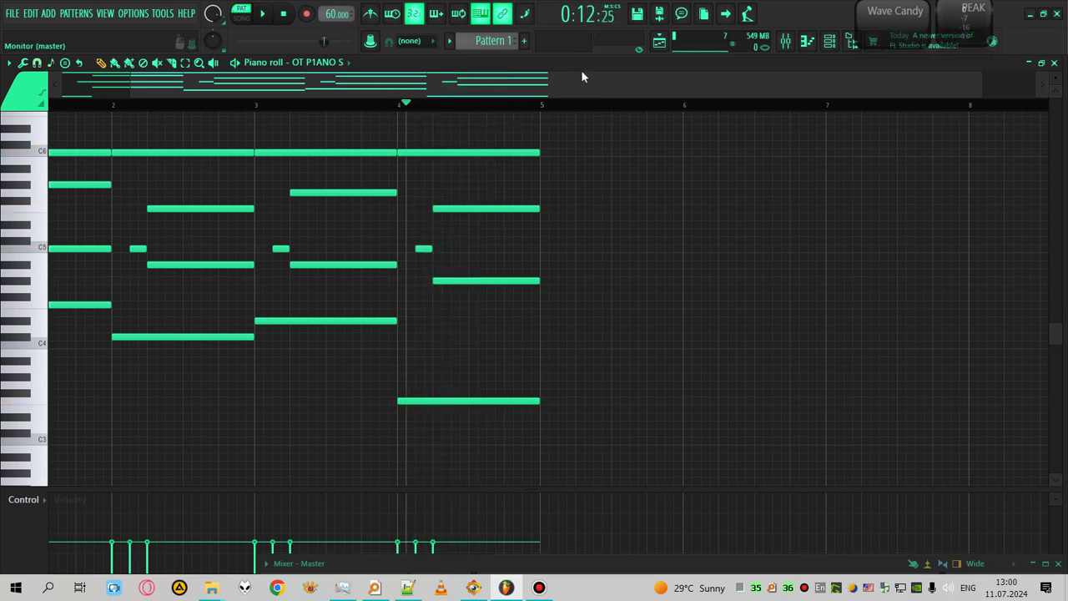
# Highlight the C6 notes across all four bars, followed by the row of chord notes directly beneath them, and clear the selection.
pyautogui.moveTo(582, 77); pyautogui.dragTo(166, 112)
pyautogui.moveTo(673, 133); pyautogui.dragTo(25, 171)
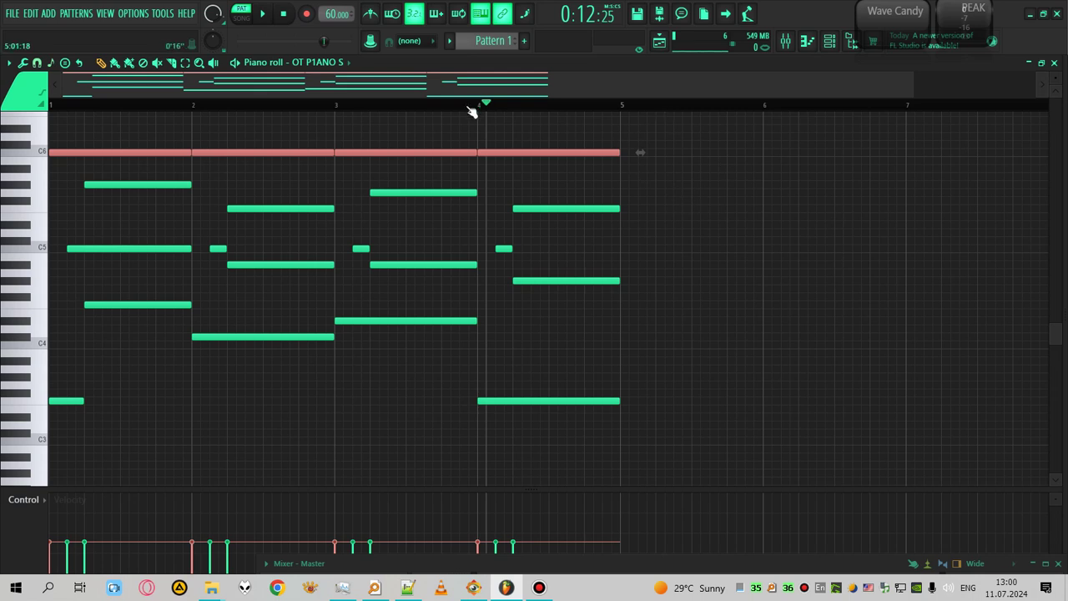
pyautogui.click(517, 126)
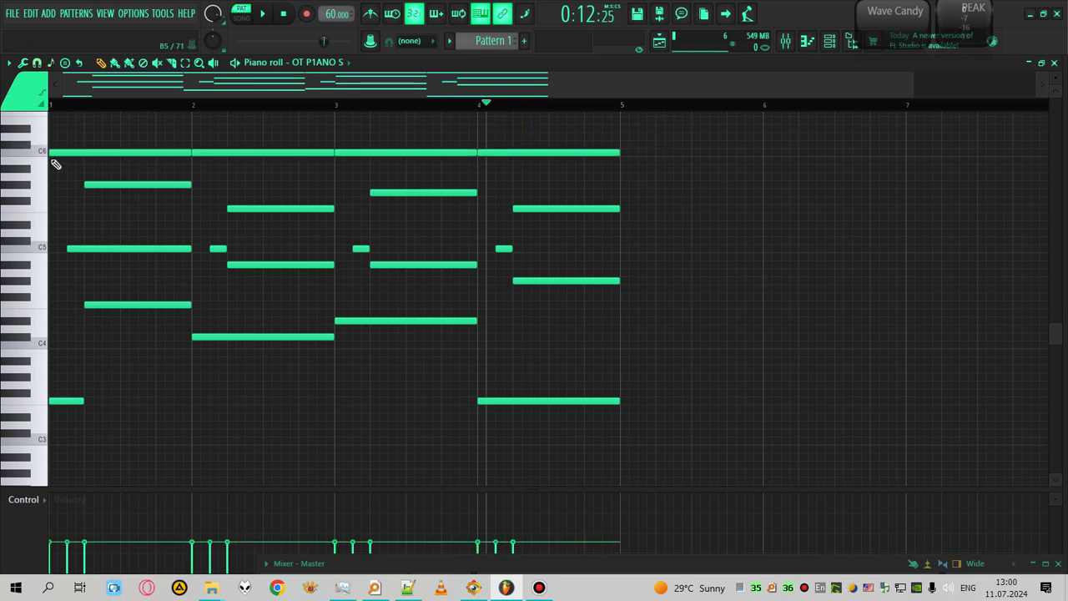
pyautogui.moveTo(661, 121); pyautogui.dragTo(50, 177)
pyautogui.click(620, 232)
pyautogui.moveTo(645, 162); pyautogui.dragTo(81, 238)
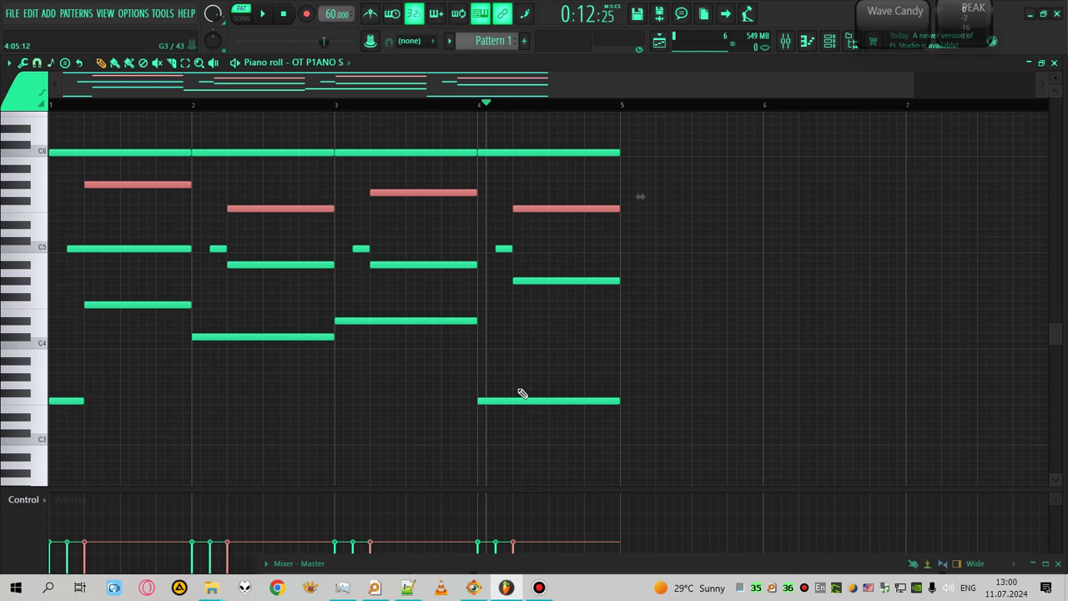
pyautogui.click(549, 179)
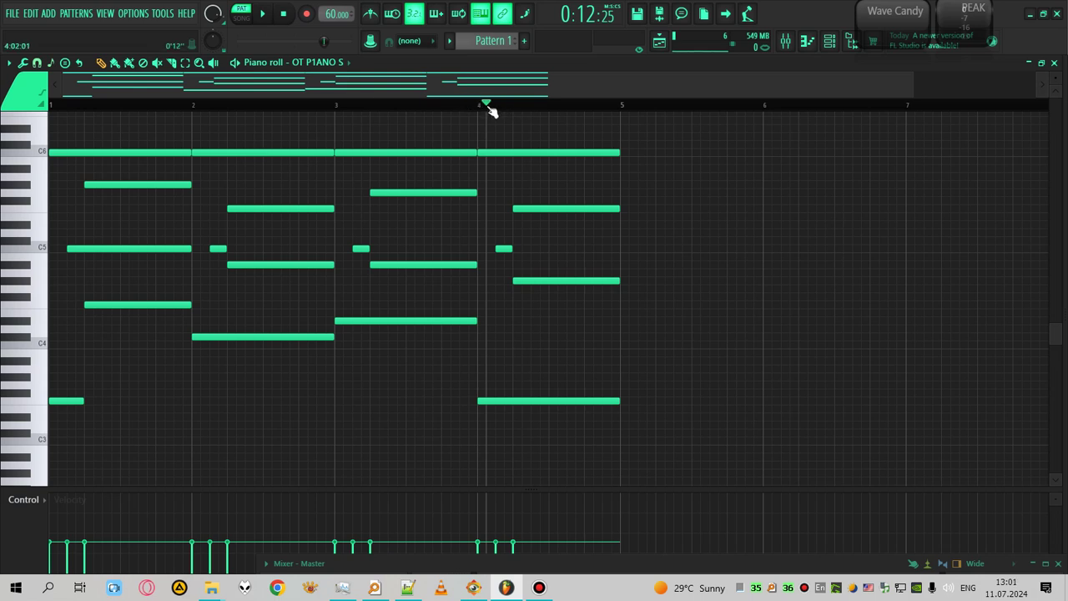
# Play Pattern 1 from the beginning again and stop.
pyautogui.press('space')
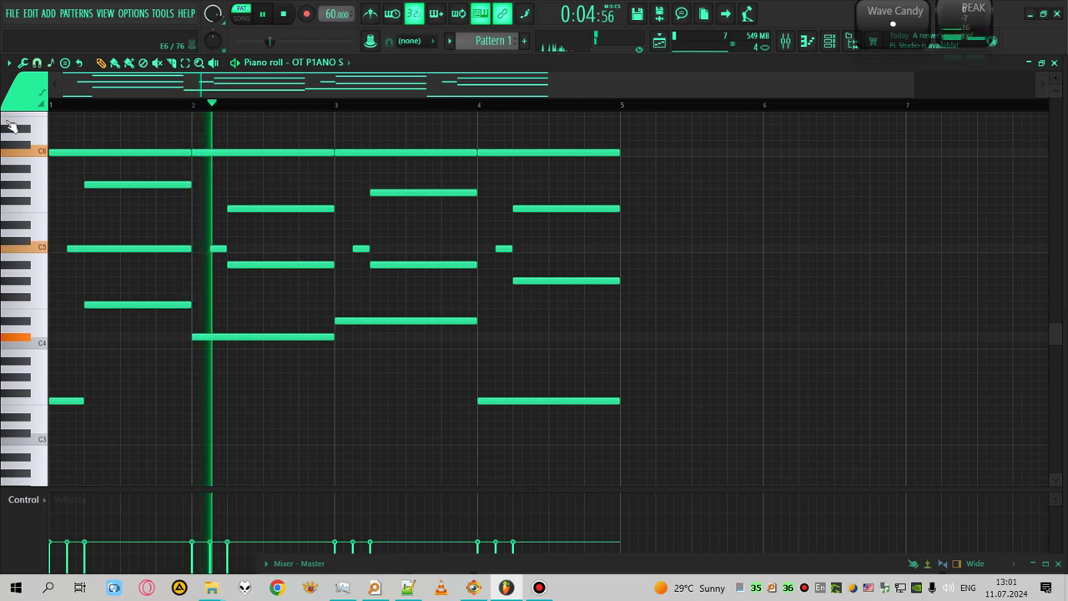
pyautogui.press('space')
# Select the C6 notes in all four bars and sound A#4 on the keyboard.
pyautogui.moveTo(144, 159); pyautogui.dragTo(226, 197)
pyautogui.moveTo(136, 138); pyautogui.dragTo(610, 174)
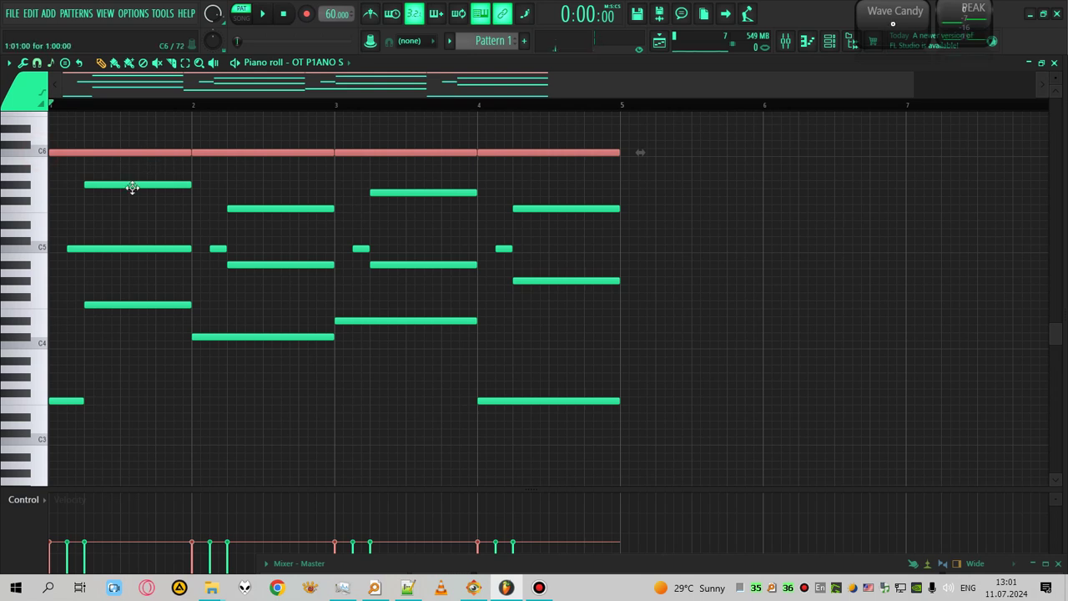
pyautogui.click(26, 267)
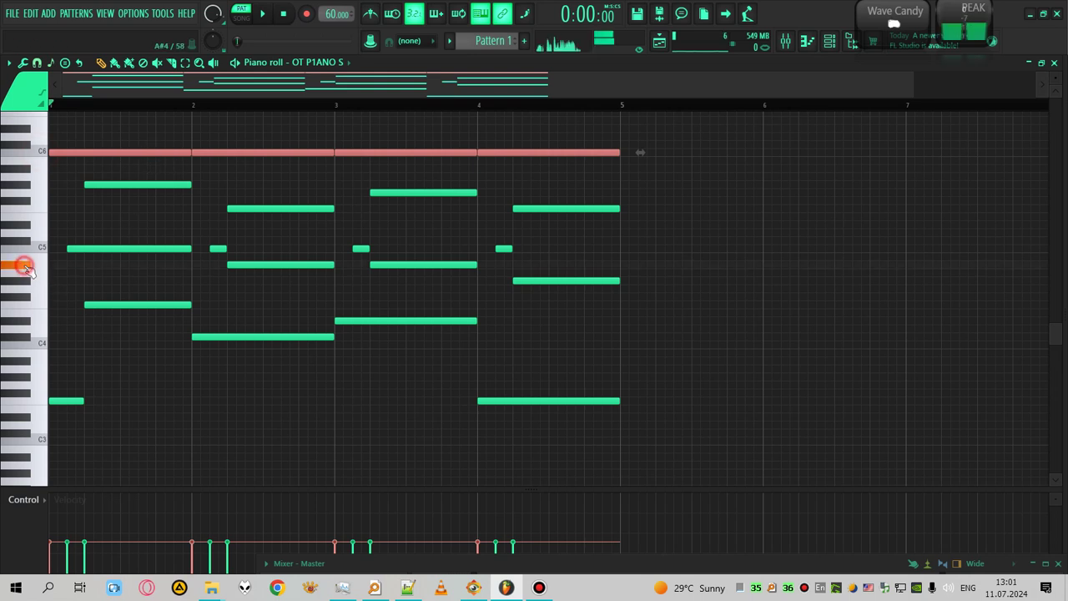
# Sound the keyboard notes C#5 and F5, and a rising run from A#4 to A5 ending back on C5.
pyautogui.click(33, 238)
pyautogui.click(40, 208)
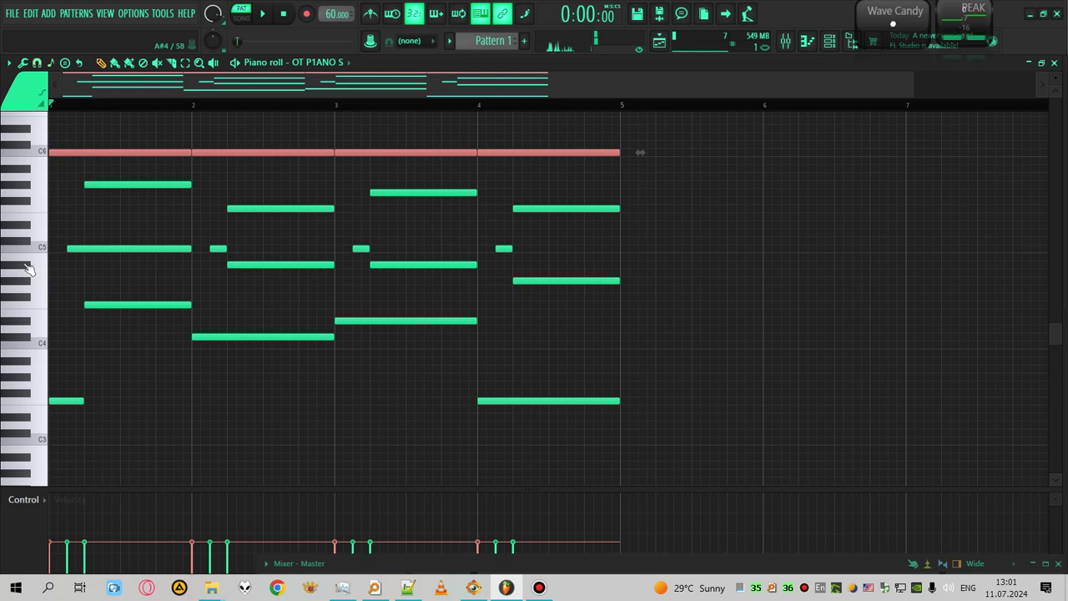
pyautogui.click(32, 267)
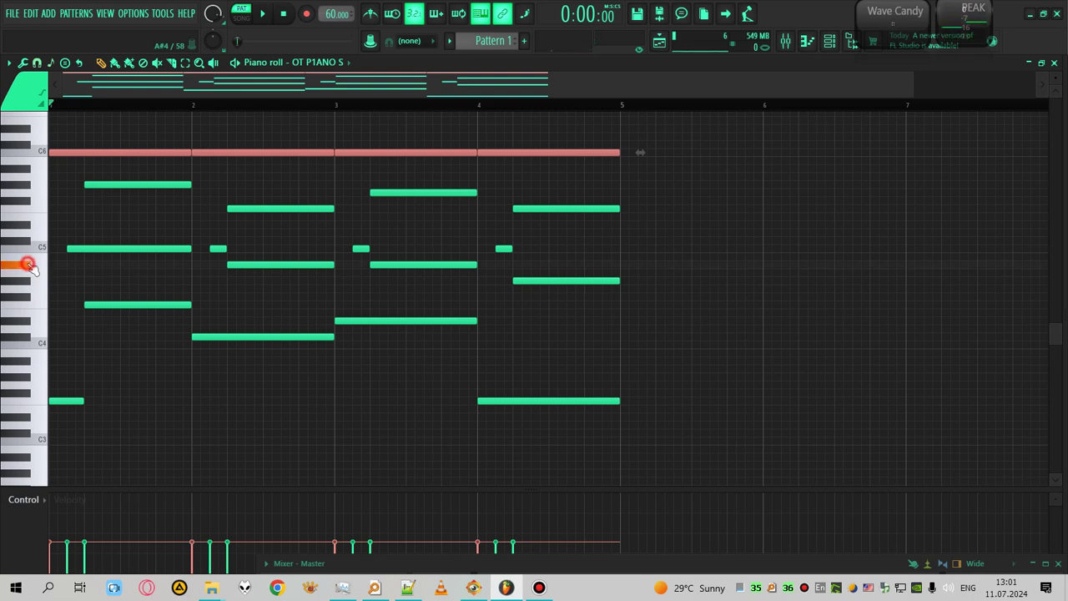
pyautogui.click(25, 245)
pyautogui.click(19, 226)
pyautogui.click(31, 209)
pyautogui.click(26, 183)
pyautogui.click(25, 174)
pyautogui.click(40, 249)
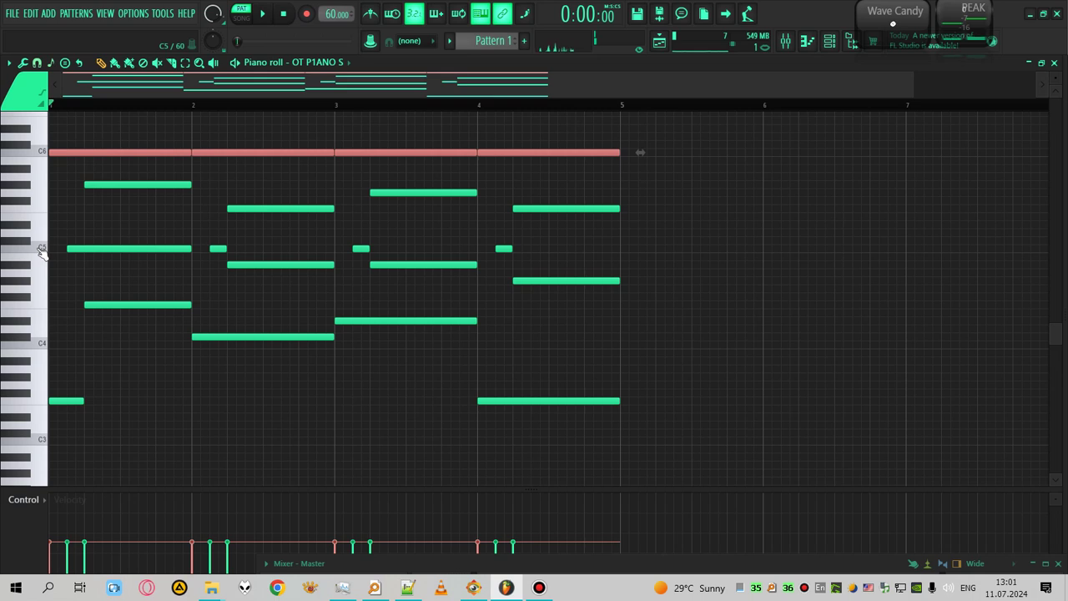
# Play Pattern 1 from bar 2 and stop, and sound individual keyboard notes between D#4 and C5.
pyautogui.click(196, 106)
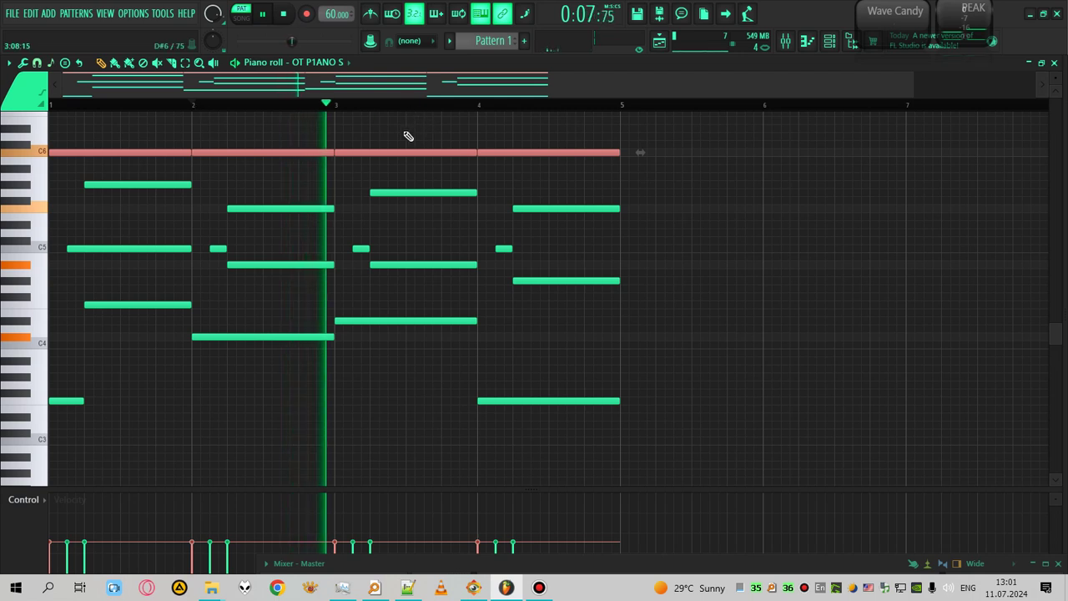
pyautogui.press('space')
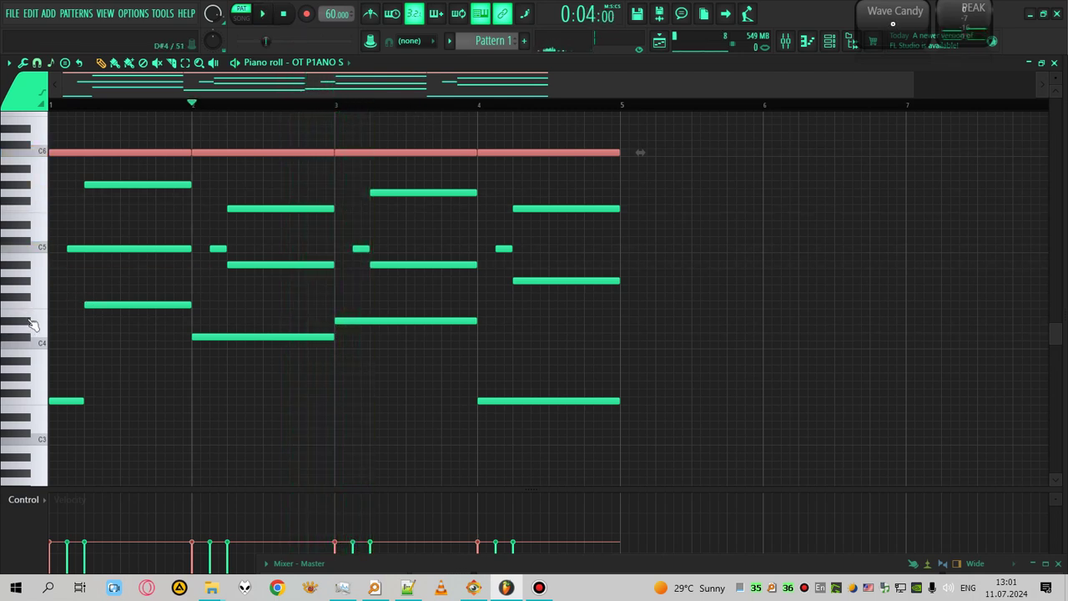
pyautogui.click(39, 292)
pyautogui.click(31, 322)
pyautogui.click(34, 299)
pyautogui.click(28, 291)
pyautogui.click(29, 271)
pyautogui.click(30, 263)
pyautogui.click(39, 250)
# Play Pattern 1 from bar 3 twice, sounding G#5 and G5 on the keyboard between the two playbacks.
pyautogui.click(334, 105)
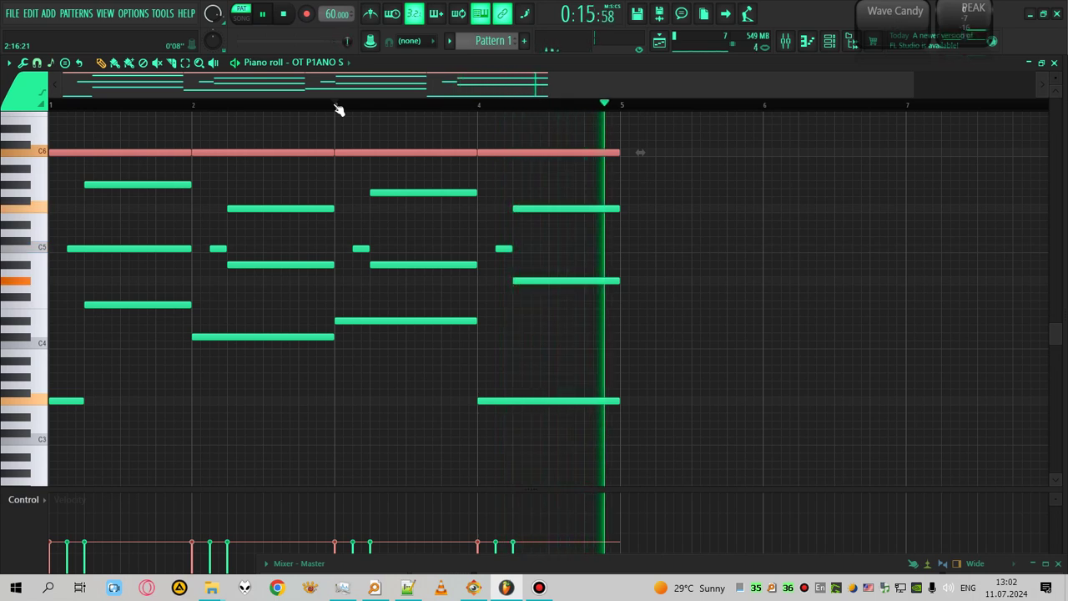
pyautogui.press('space')
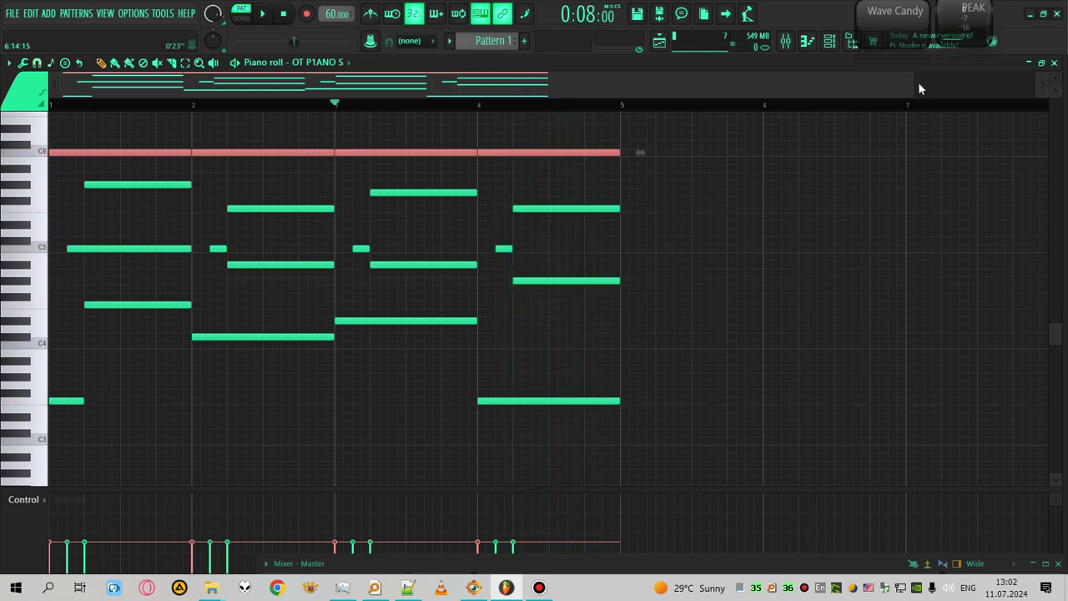
pyautogui.moveTo(913, 82); pyautogui.dragTo(725, 75)
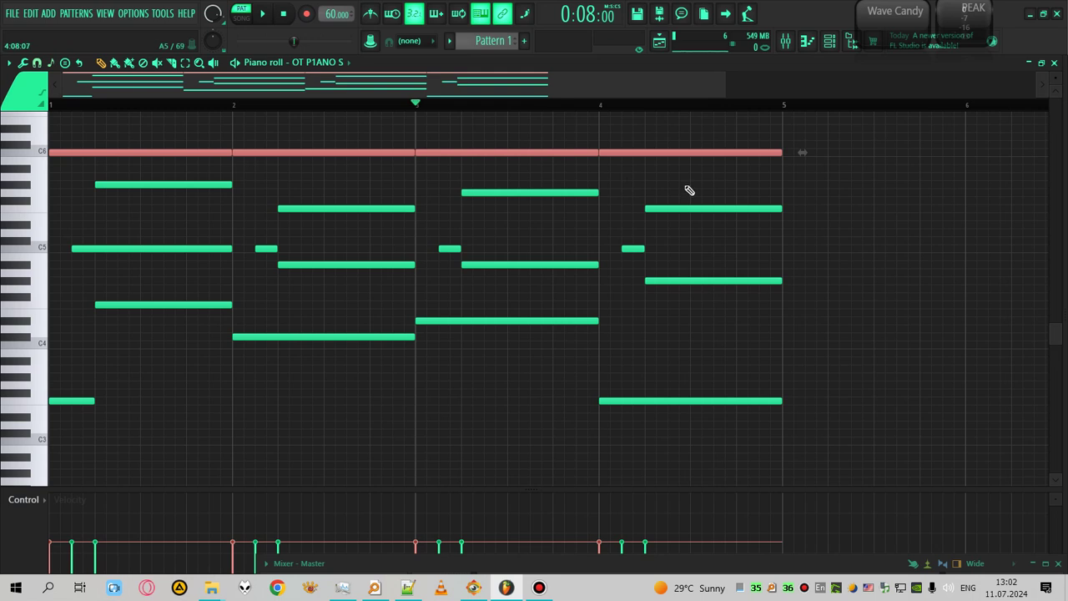
pyautogui.click(32, 191)
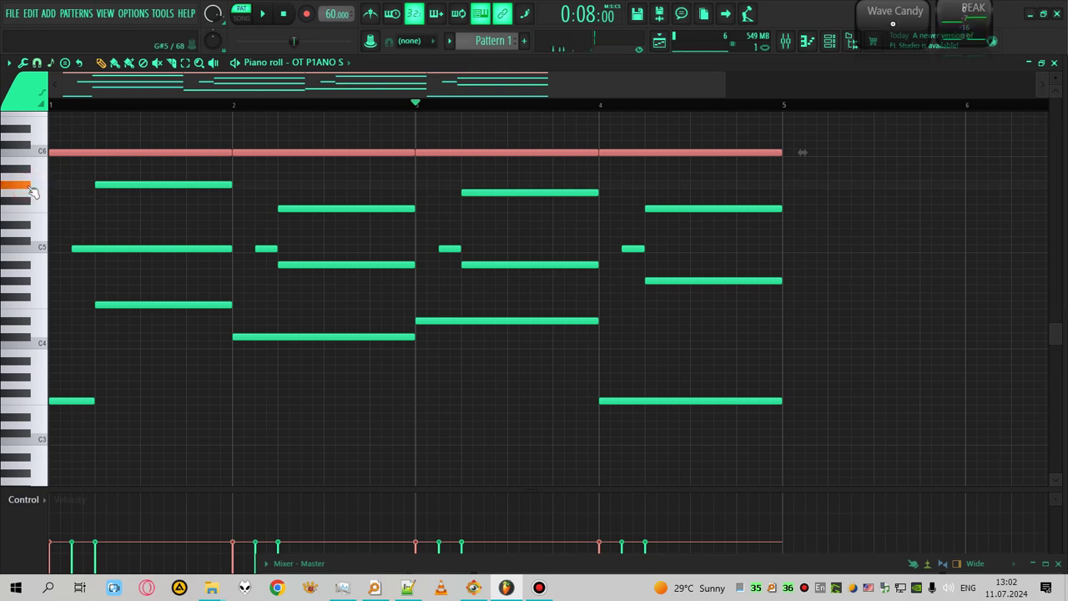
pyautogui.click(40, 213)
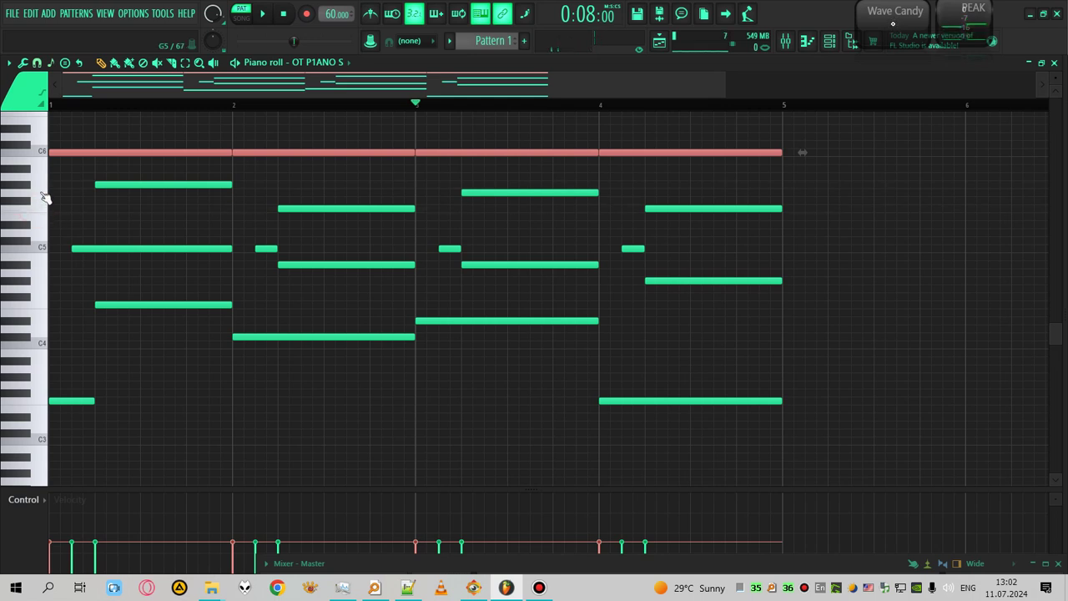
pyautogui.click(44, 197)
pyautogui.click(42, 208)
pyautogui.press('space')
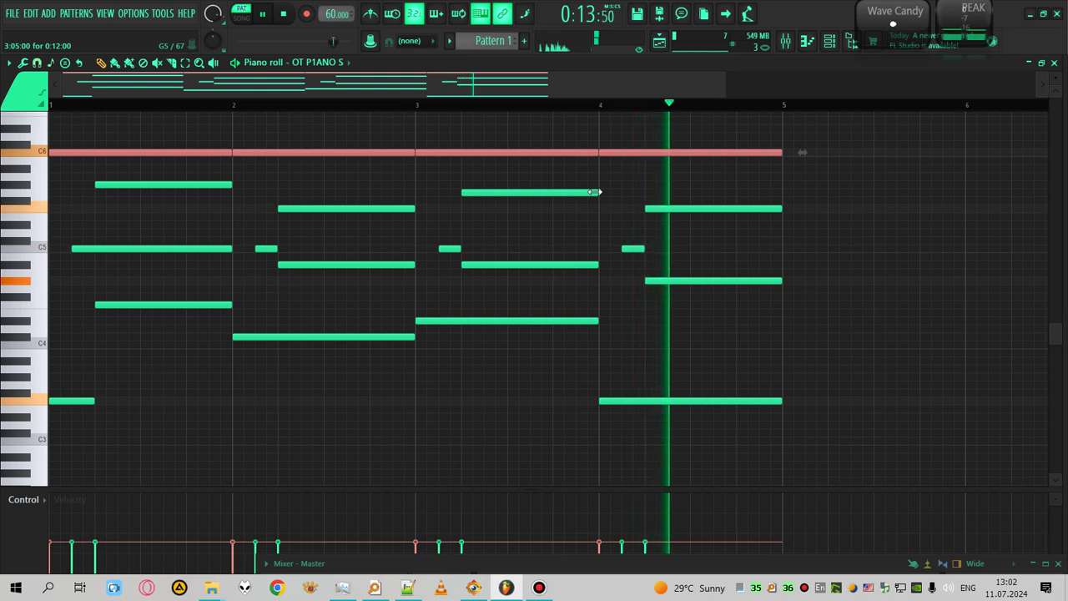
pyautogui.press('space')
# Select the long middle-voice notes across the four bars: C5, A#4, A#4 and G#4.
pyautogui.click(162, 247)
pyautogui.click(371, 274)
pyautogui.click(543, 264)
pyautogui.click(383, 264)
pyautogui.click(723, 280)
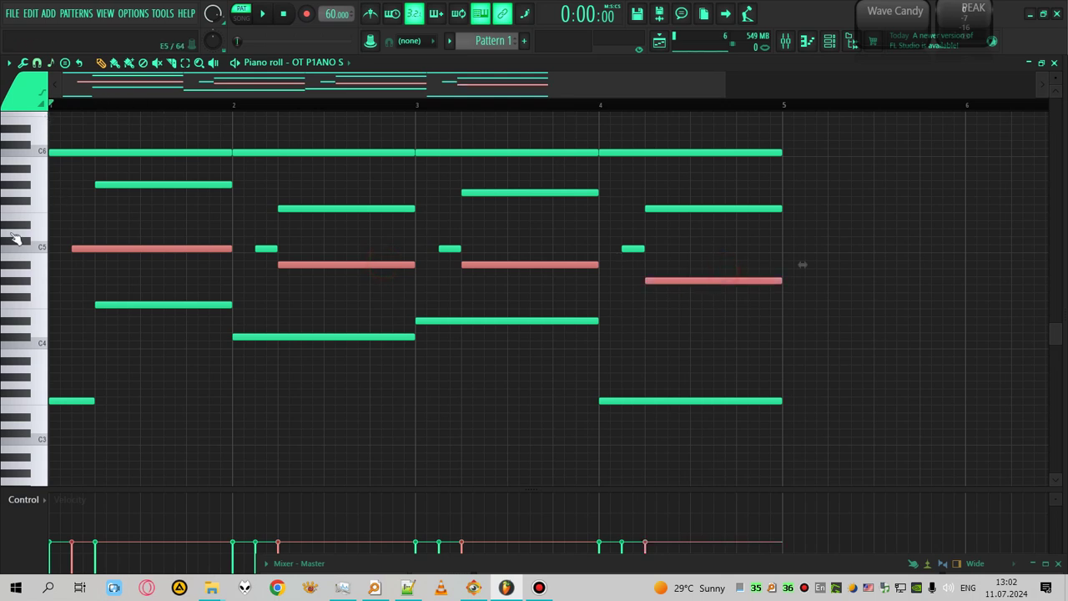
# Sound C5, play Pattern 1 from the beginning and stop, leaving the selected notes' properties unedited.
pyautogui.click(42, 248)
pyautogui.press('space')
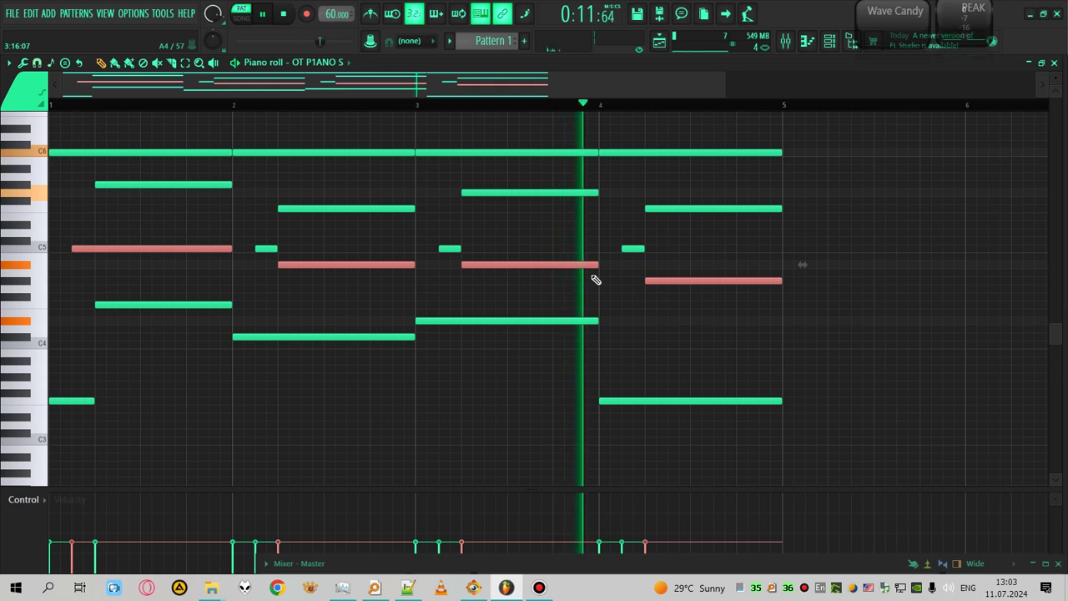
pyautogui.press('space')
pyautogui.doubleClick(663, 283)
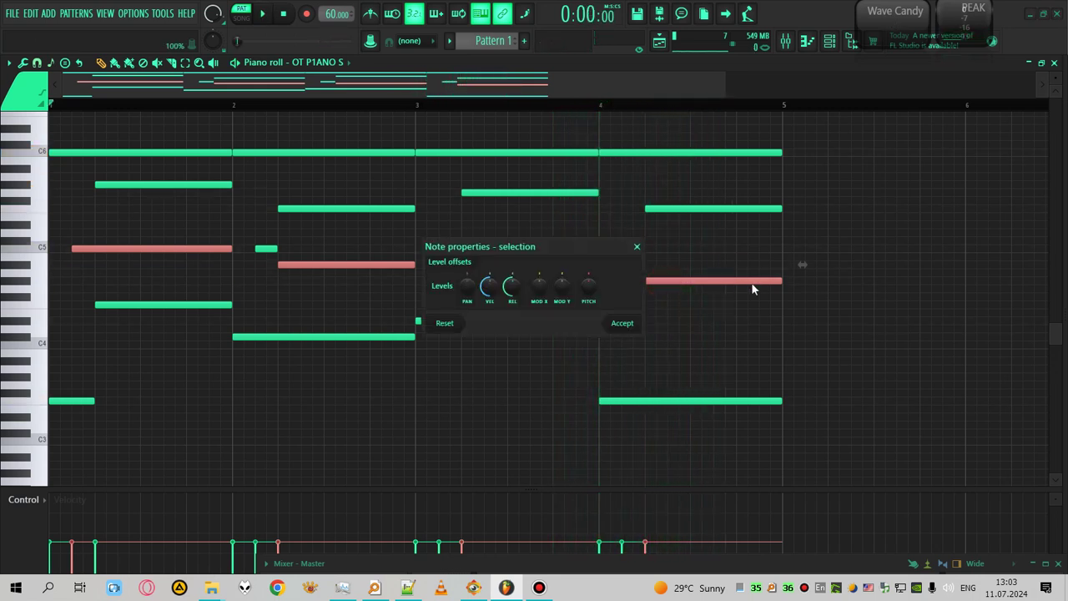
pyautogui.click(637, 246)
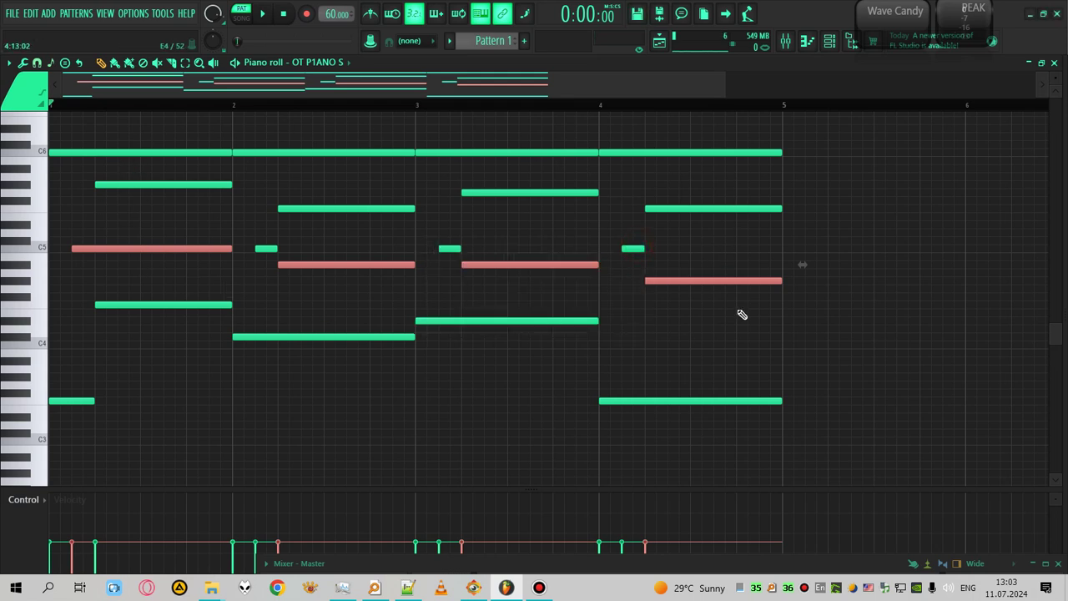
pyautogui.scroll(-2, 541, 344)
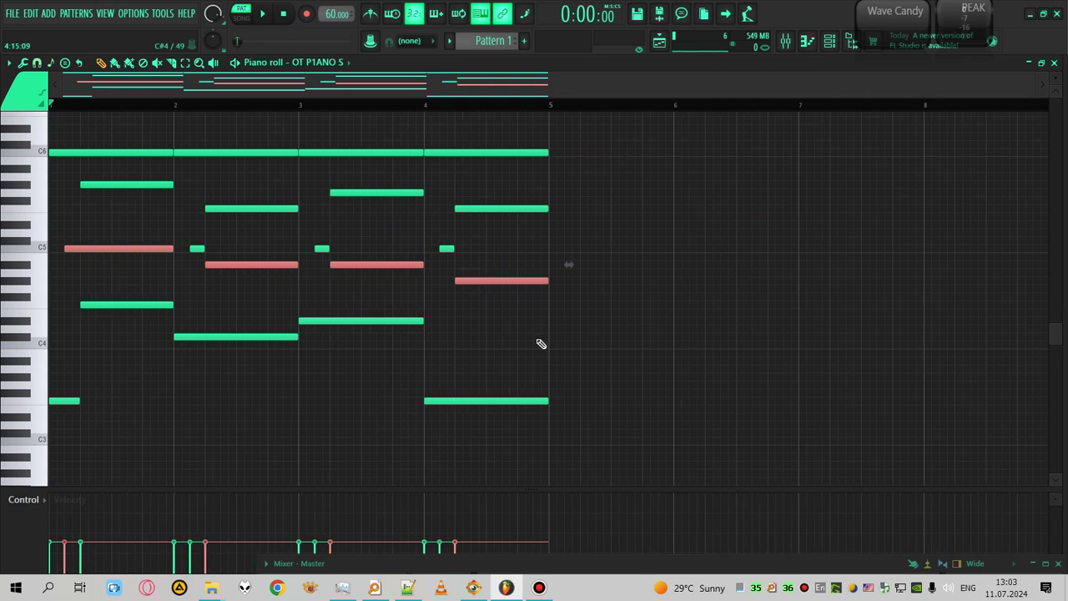
pyautogui.scroll(-3, 529, 347)
pyautogui.scroll(4, 357, 439)
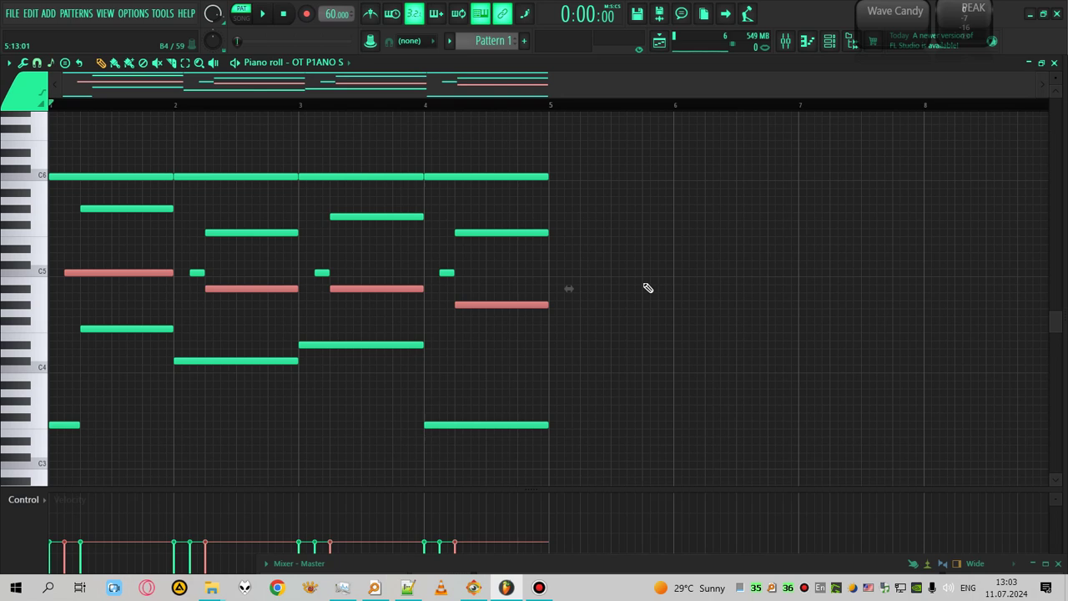
# Close the piano roll and replace the OT P1ANO S channel with MONSTER Piano v3 in the channel rack.
pyautogui.click(1055, 64)
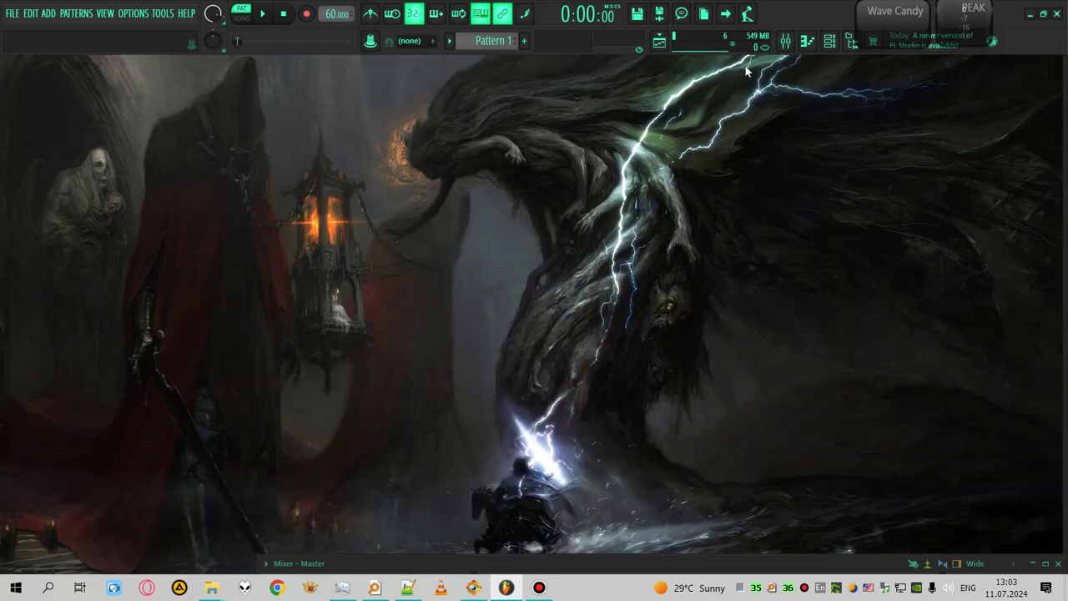
pyautogui.click(830, 42)
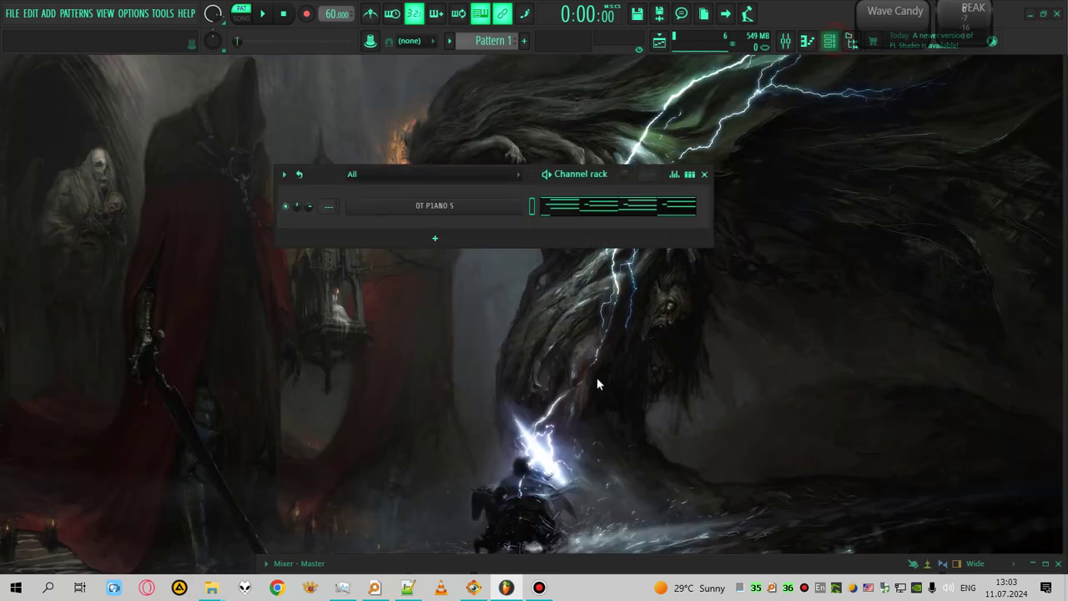
pyautogui.rightClick(470, 207)
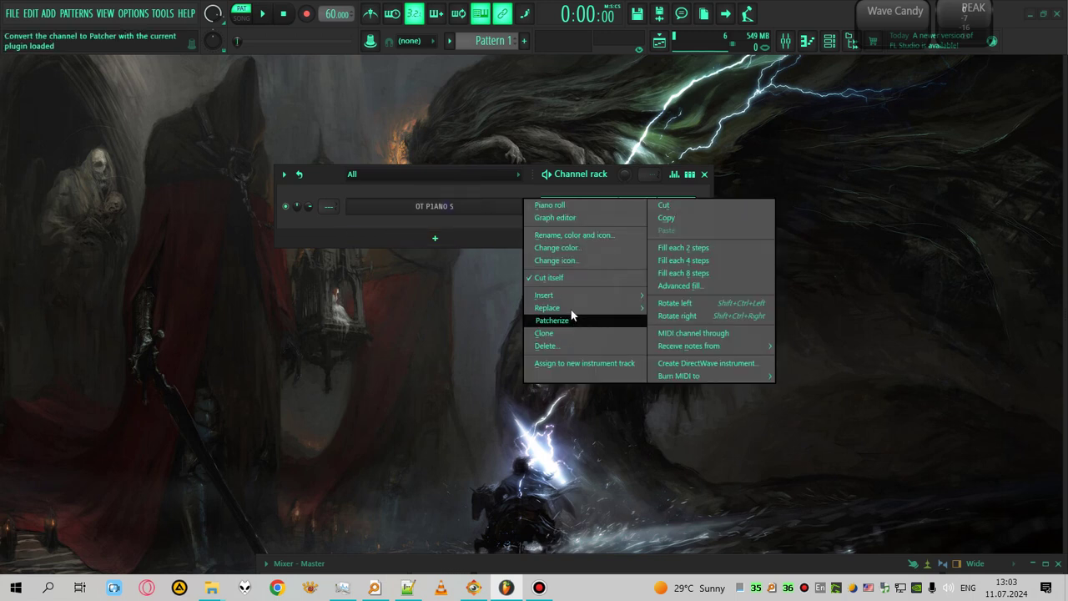
pyautogui.moveTo(571, 309)
pyautogui.moveTo(696, 286)
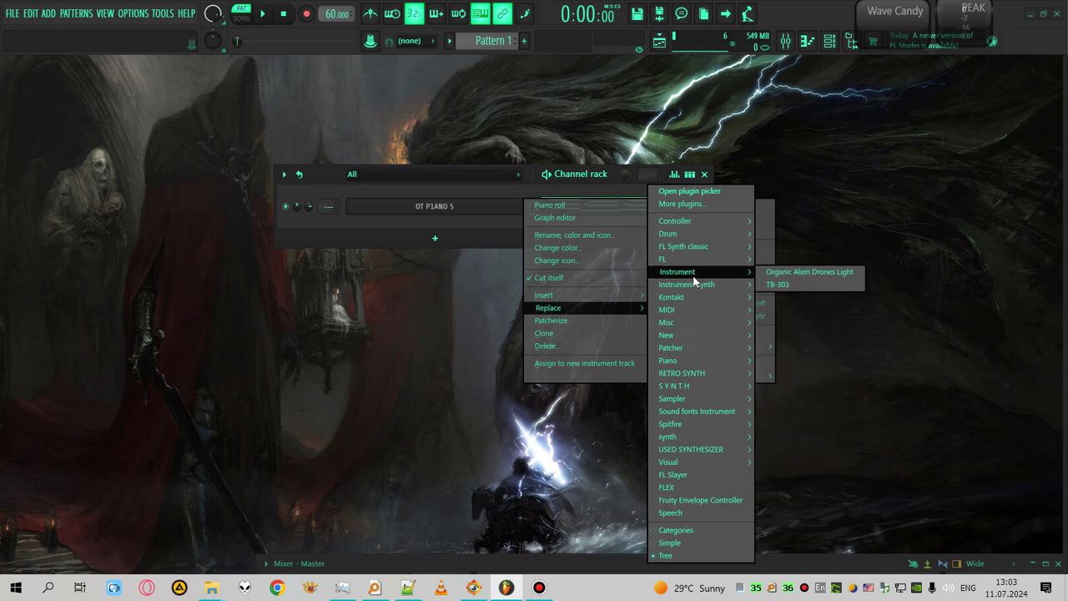
pyautogui.moveTo(692, 355)
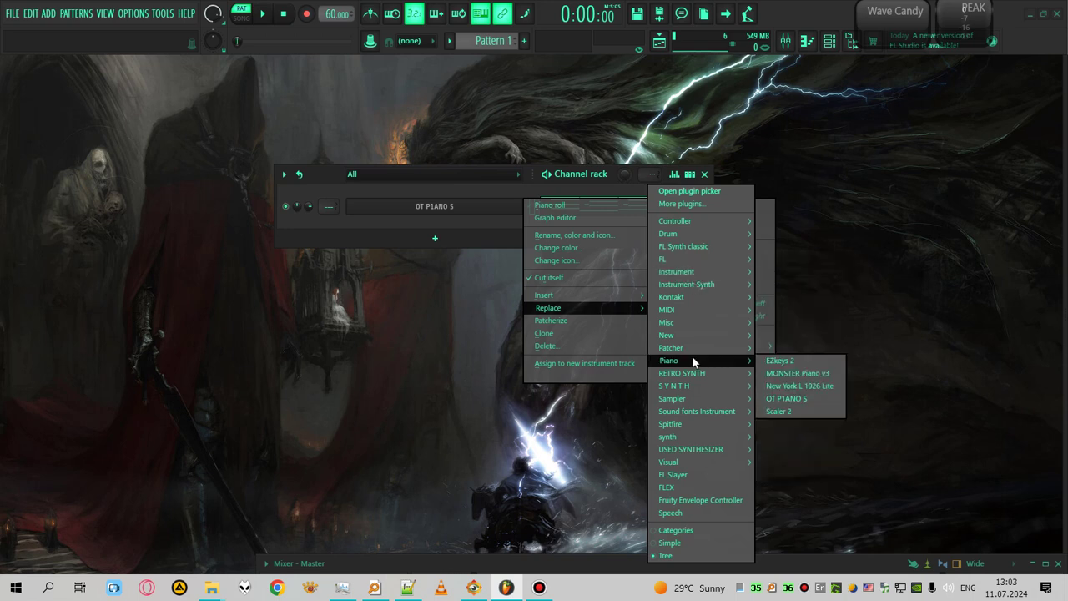
pyautogui.click(810, 375)
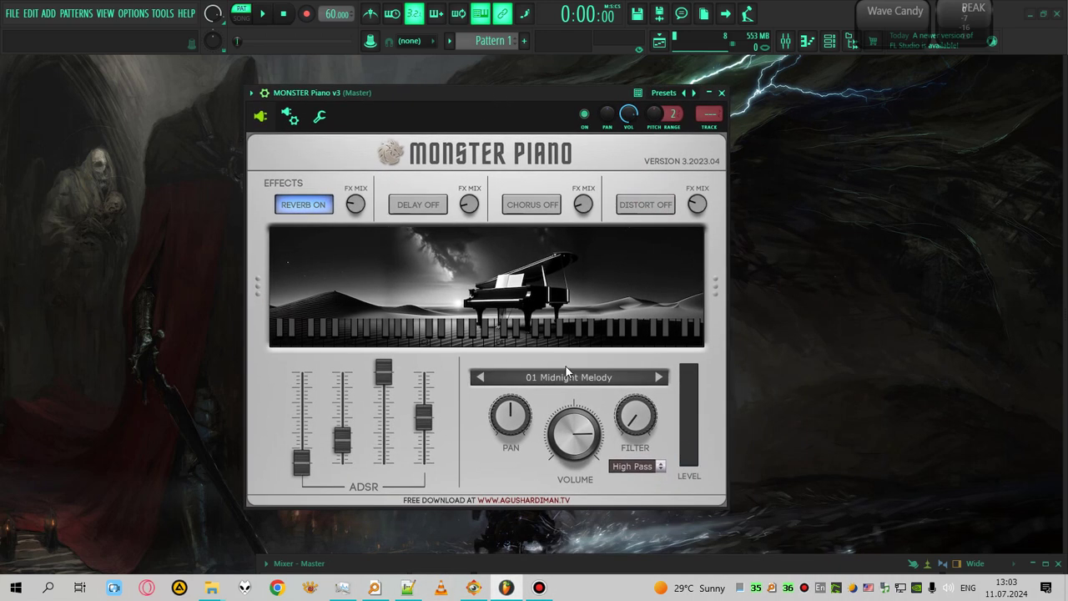
# Load the 01 Frosty Night preset from the Experimental Piano category and lower the plugin's volume.
pyautogui.click(566, 380)
pyautogui.moveTo(513, 376)
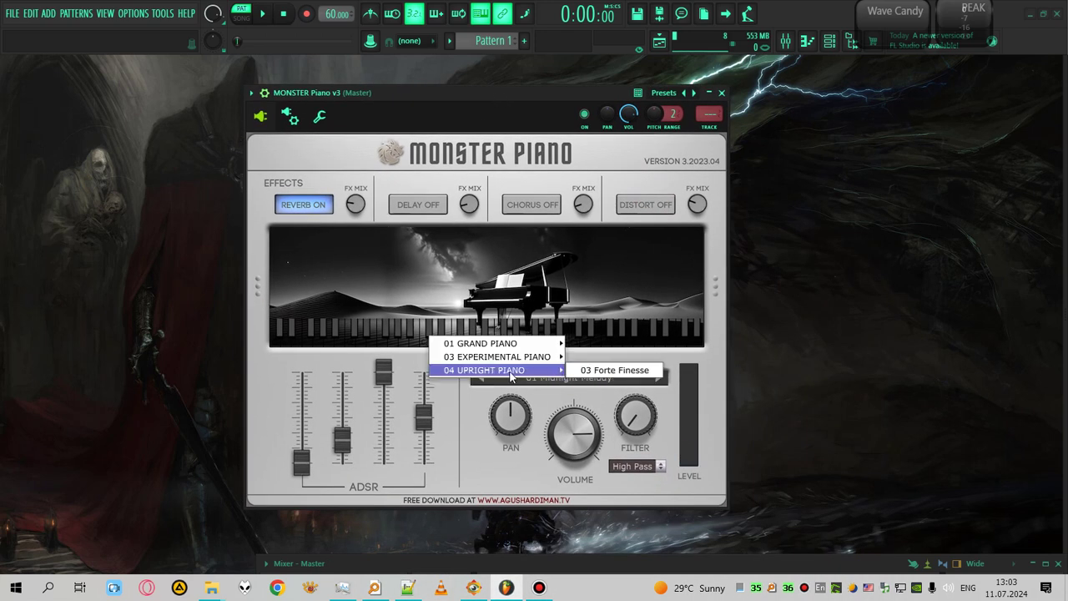
pyautogui.click(634, 357)
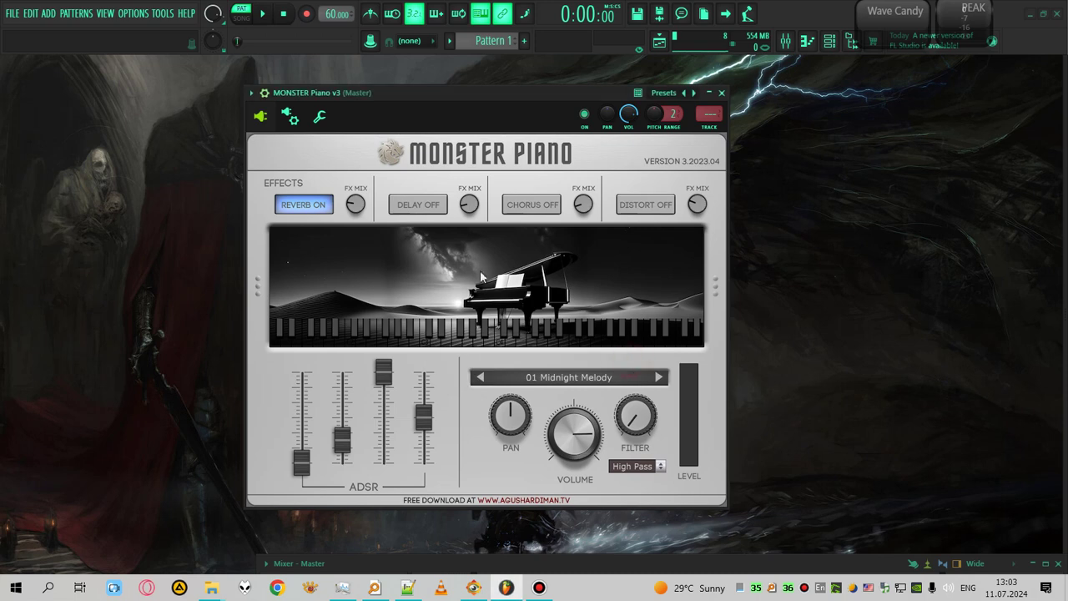
pyautogui.moveTo(567, 427); pyautogui.dragTo(567, 473)
# Move the plugin window and channel rack apart, and play Pattern 1 with the replaced piano sound.
pyautogui.moveTo(535, 95); pyautogui.dragTo(567, 295)
pyautogui.moveTo(316, 176); pyautogui.dragTo(231, 117)
pyautogui.press('space')
pyautogui.moveTo(555, 296); pyautogui.dragTo(542, 234)
pyautogui.press('space')
# Open the MONSTER Piano v3 piano roll, enlarge the velocity lane and raise the velocity of all notes.
pyautogui.click(495, 152)
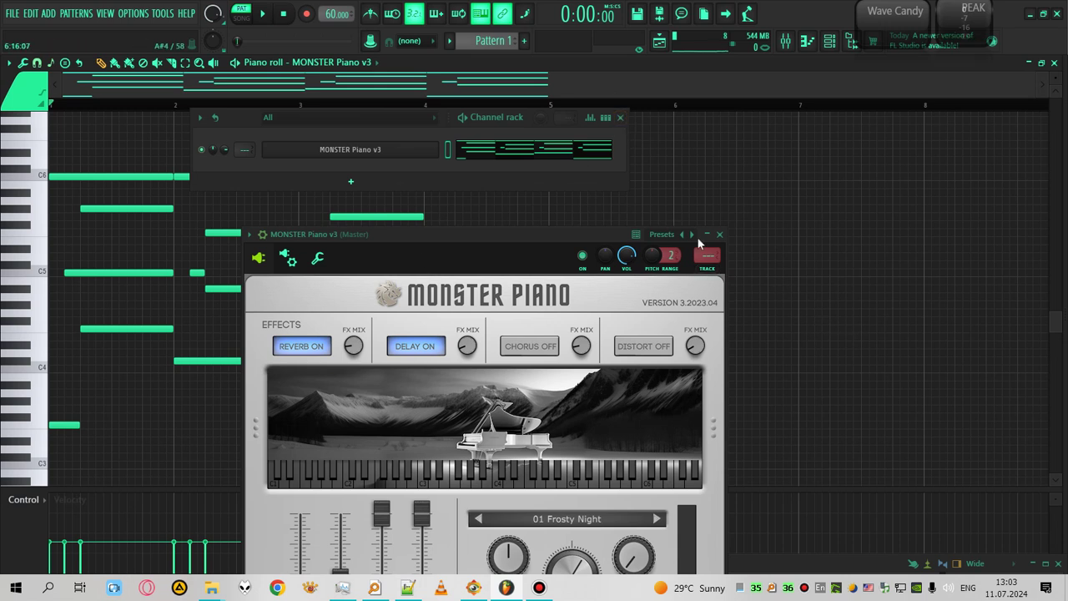
pyautogui.moveTo(198, 490); pyautogui.dragTo(92, 338)
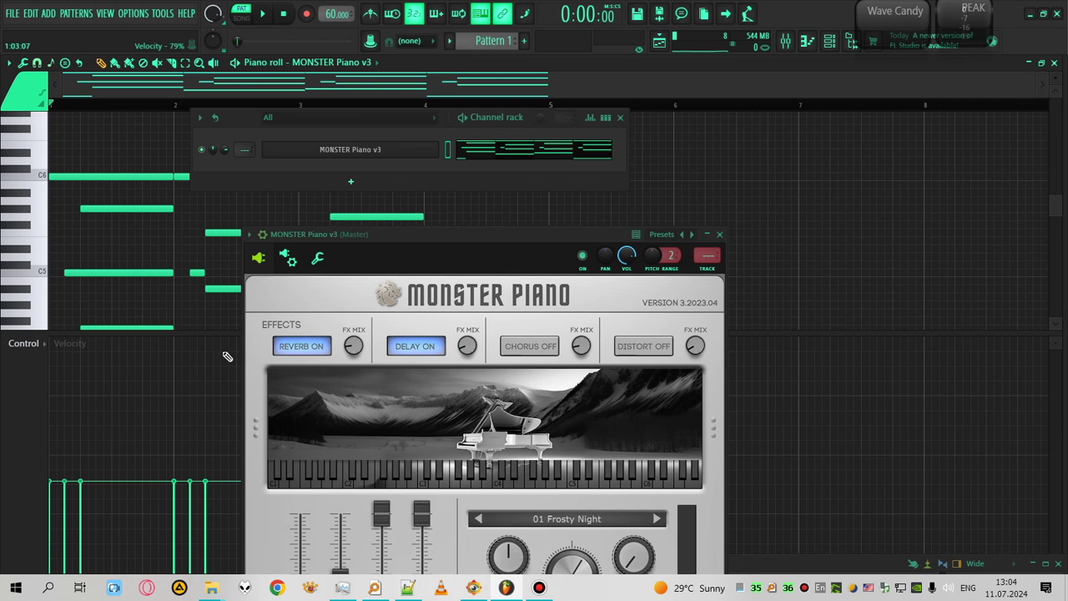
pyautogui.click(719, 235)
pyautogui.moveTo(50, 391)
pyautogui.mouseDown()
pyautogui.moveTo(531, 396)
pyautogui.moveTo(4, 375)
pyautogui.moveTo(4, 389)
pyautogui.mouseUp()
# Play Pattern 1 with the raised velocities and close the channel rack to view the whole note grid.
pyautogui.press('space')
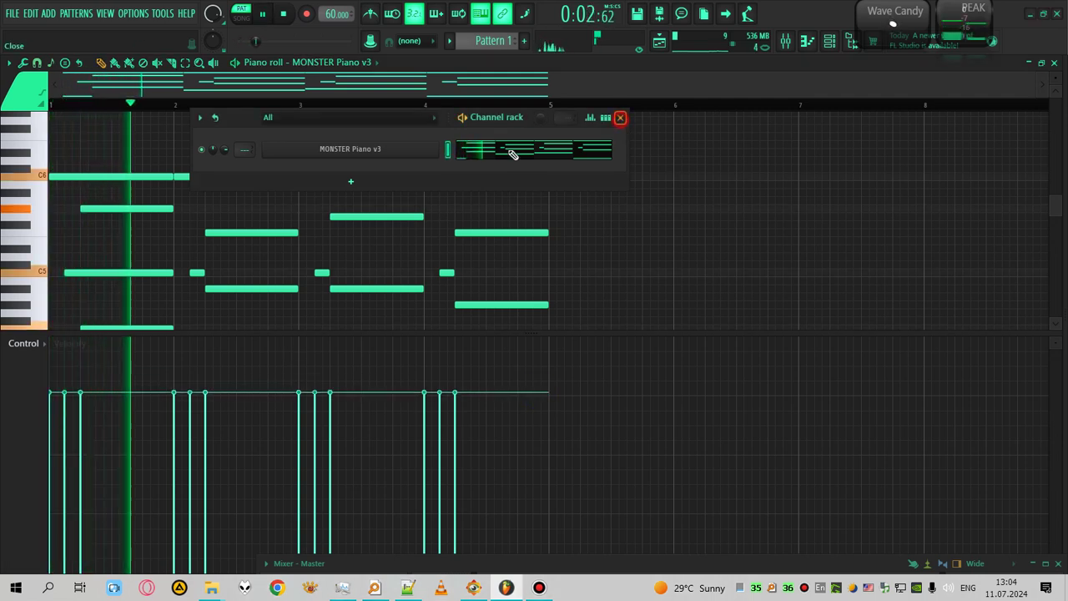
pyautogui.click(621, 117)
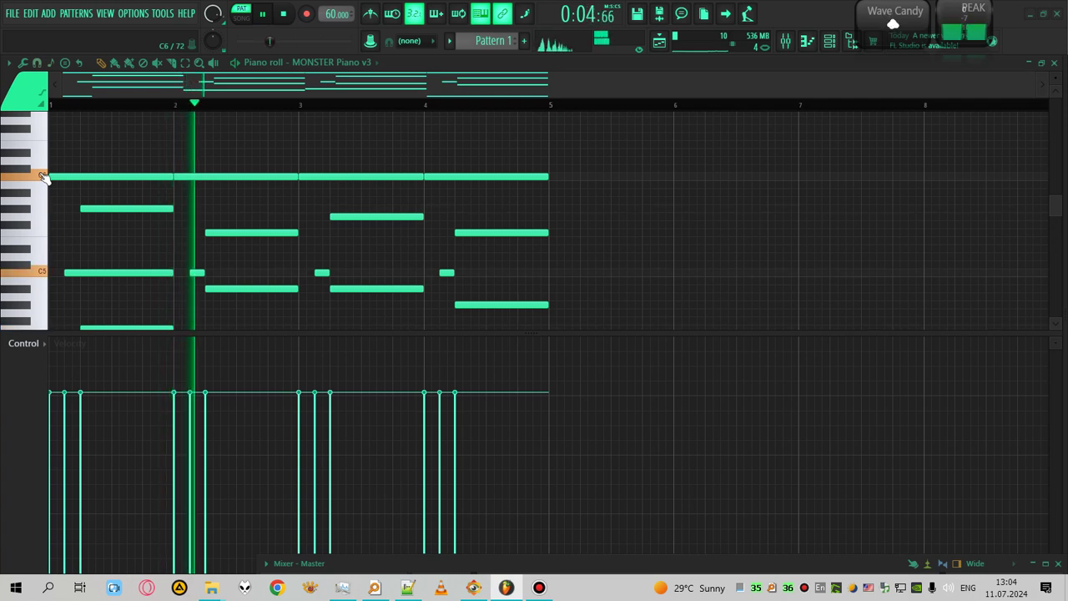
pyautogui.scroll(-1, 542, 240)
pyautogui.scroll(-1, 543, 239)
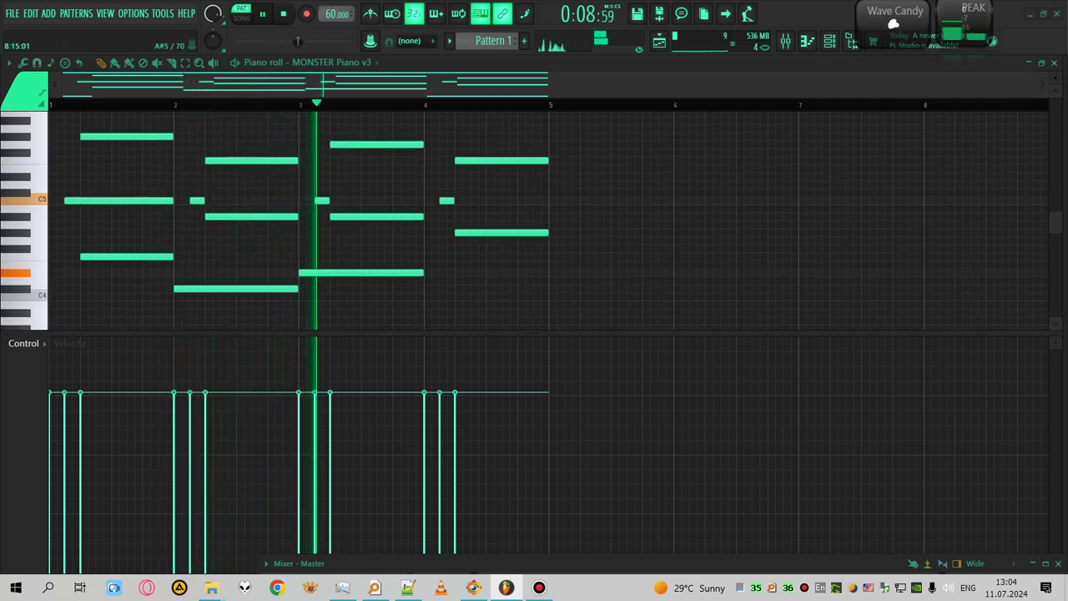
# Close the piano roll, reopen the MONSTER Piano v3 plugin and switch its preset to 03 Forte Finesse.
pyautogui.click(1056, 67)
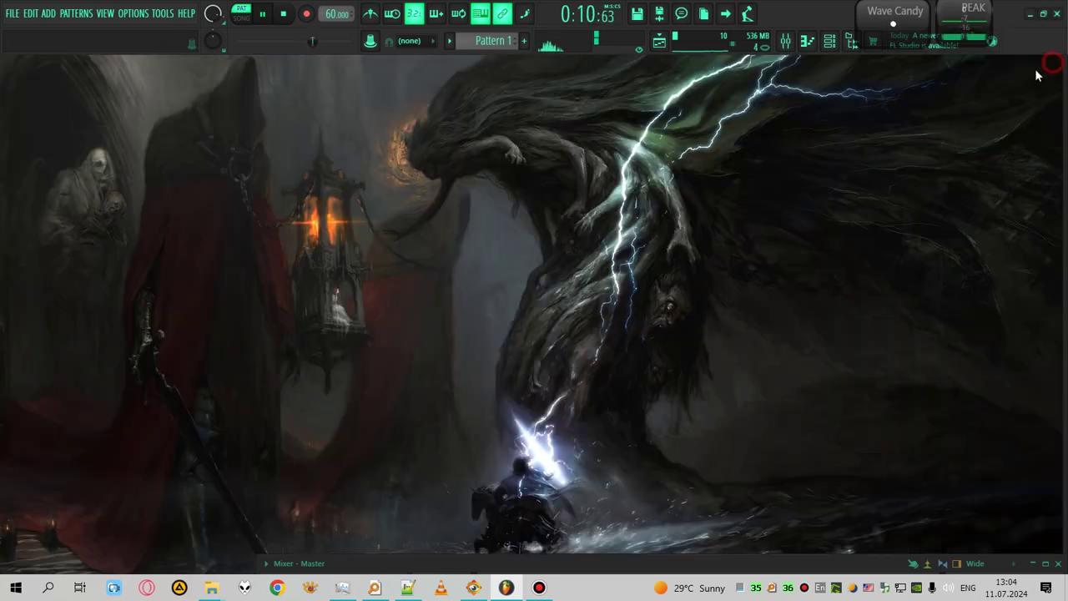
pyautogui.click(828, 43)
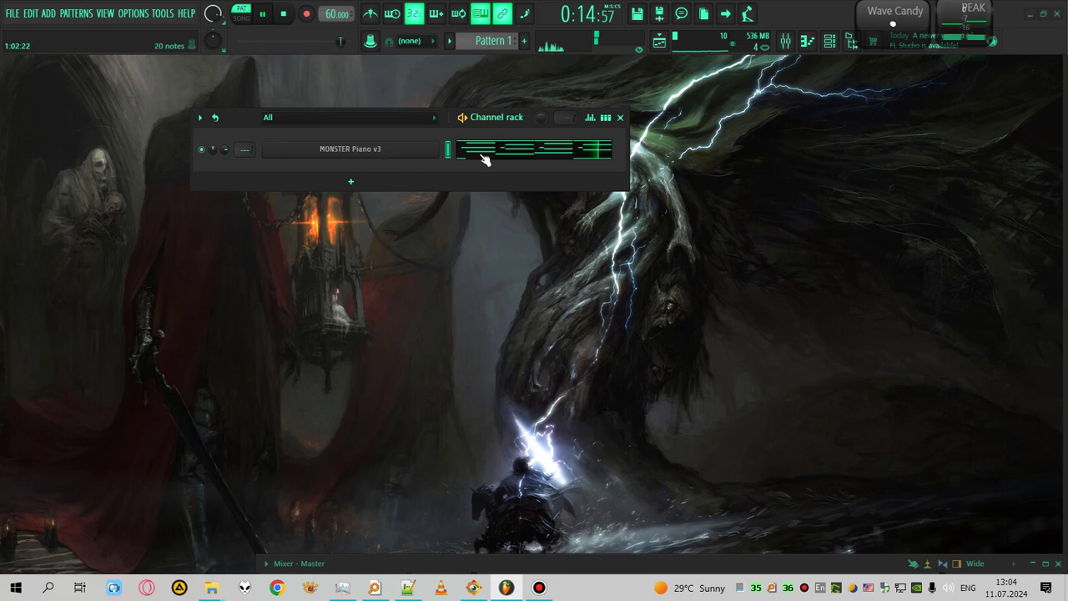
pyautogui.click(351, 149)
pyautogui.moveTo(582, 242); pyautogui.dragTo(551, 81)
pyautogui.doubleClick(628, 359)
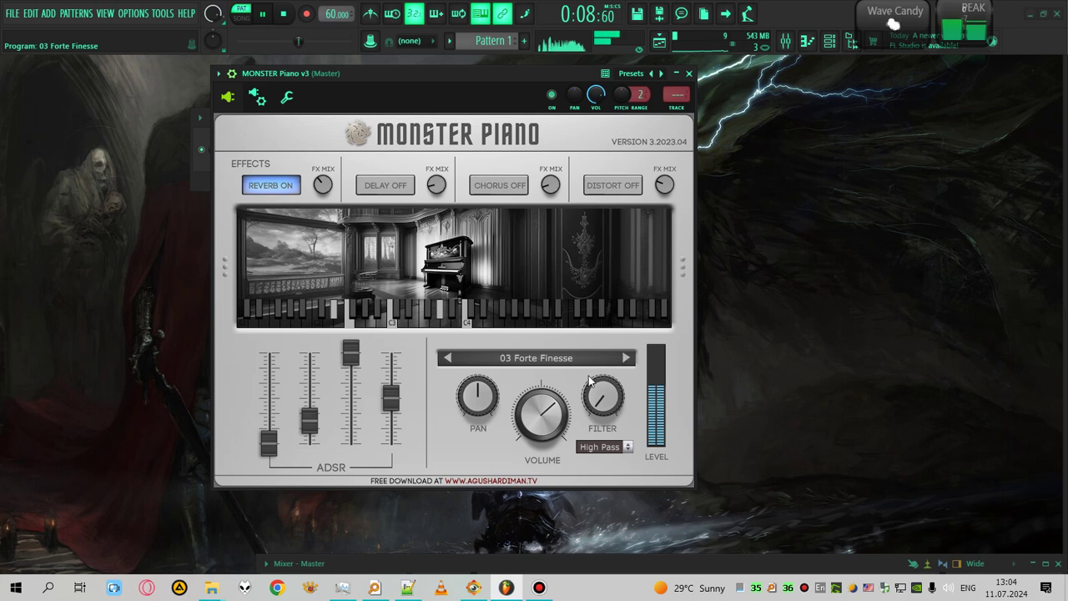
# Load the 01 Midnight Melody preset from the Grand Piano category.
pyautogui.click(541, 367)
pyautogui.moveTo(526, 329)
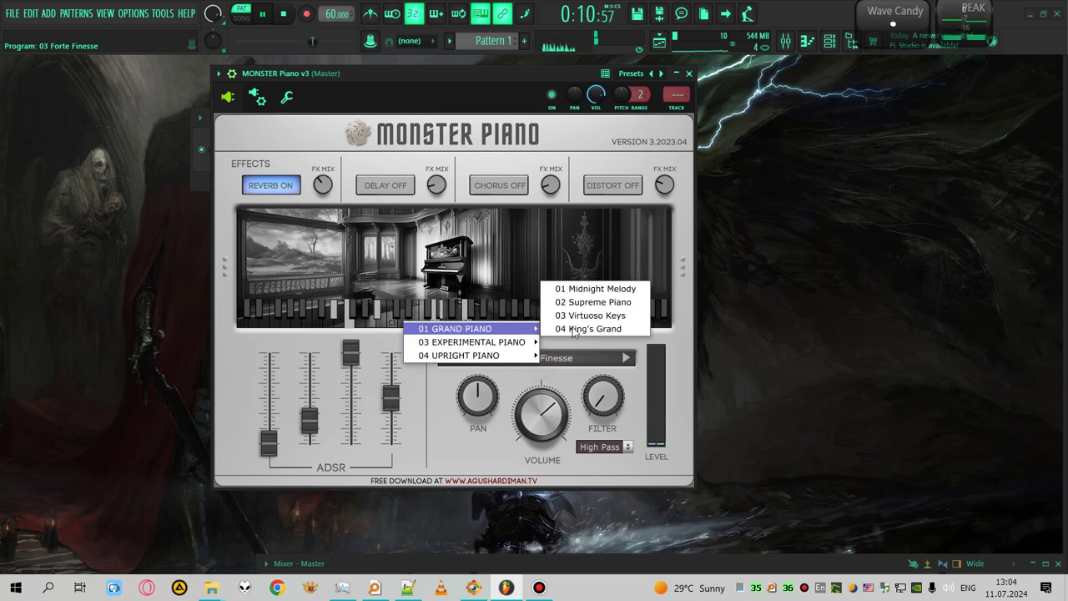
pyautogui.click(596, 289)
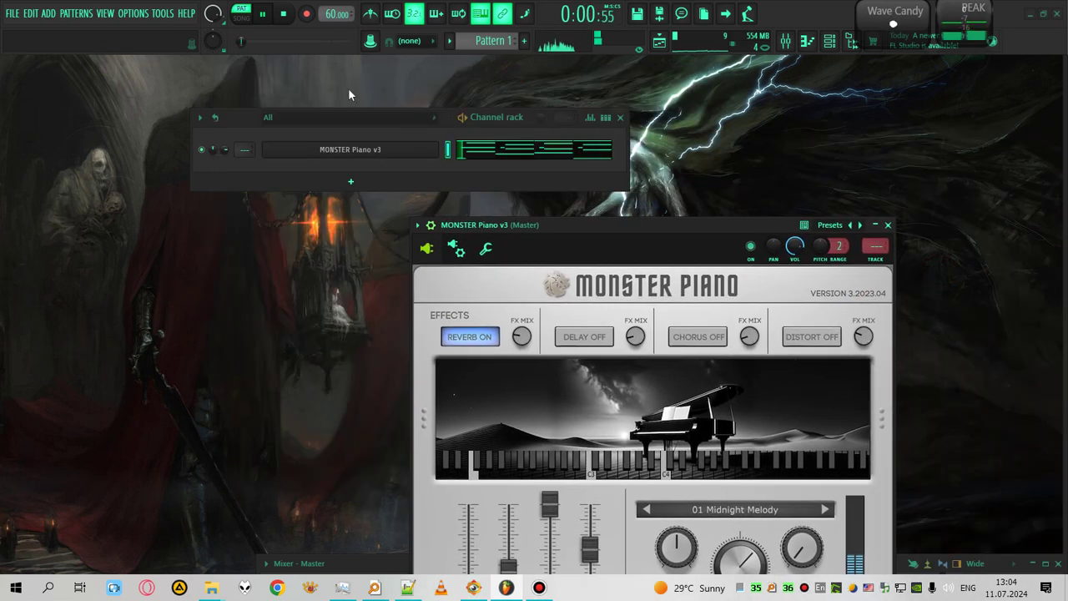
# Arrange the channel rack and the MONSTER Piano v3 plugin side by side and audition Pattern 1 with the 01 Midnight Melody preset.
pyautogui.moveTo(251, 117); pyautogui.dragTo(128, 99)
pyautogui.moveTo(623, 224); pyautogui.dragTo(731, 99)
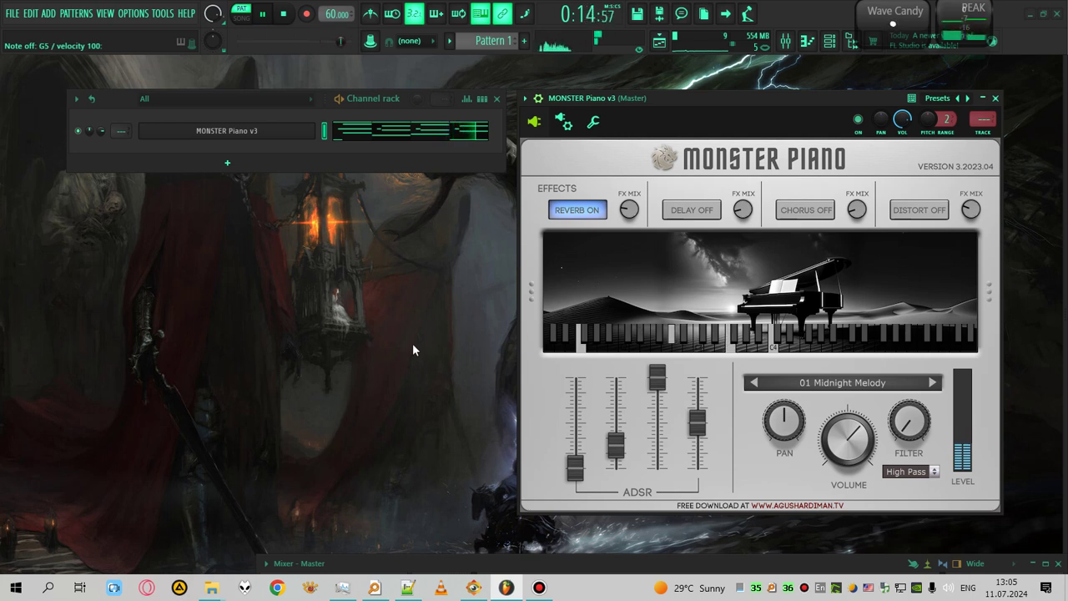
pyautogui.press('space')
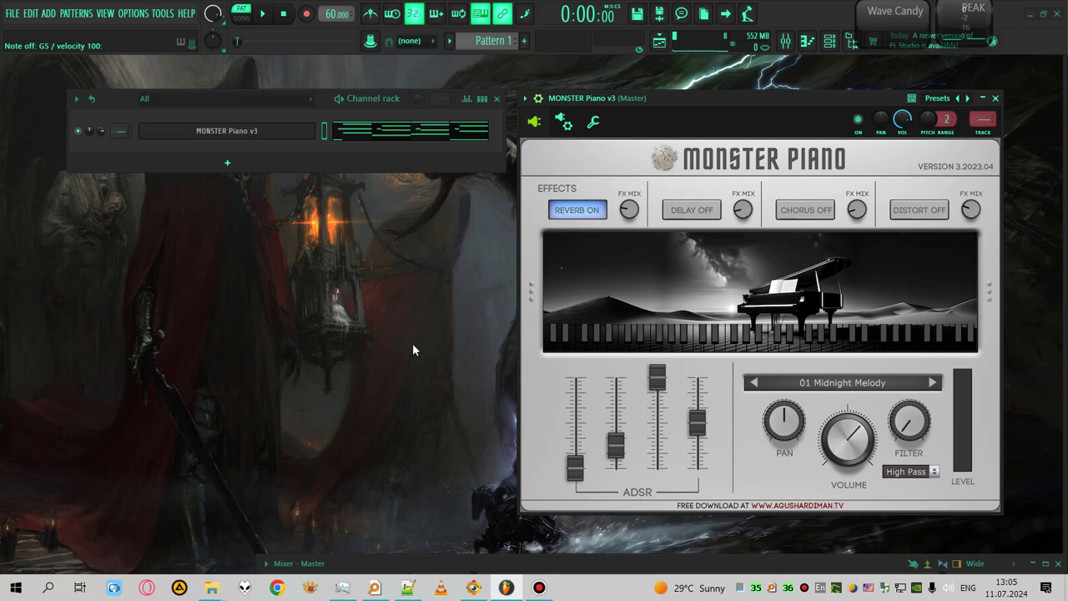
pyautogui.press('space')
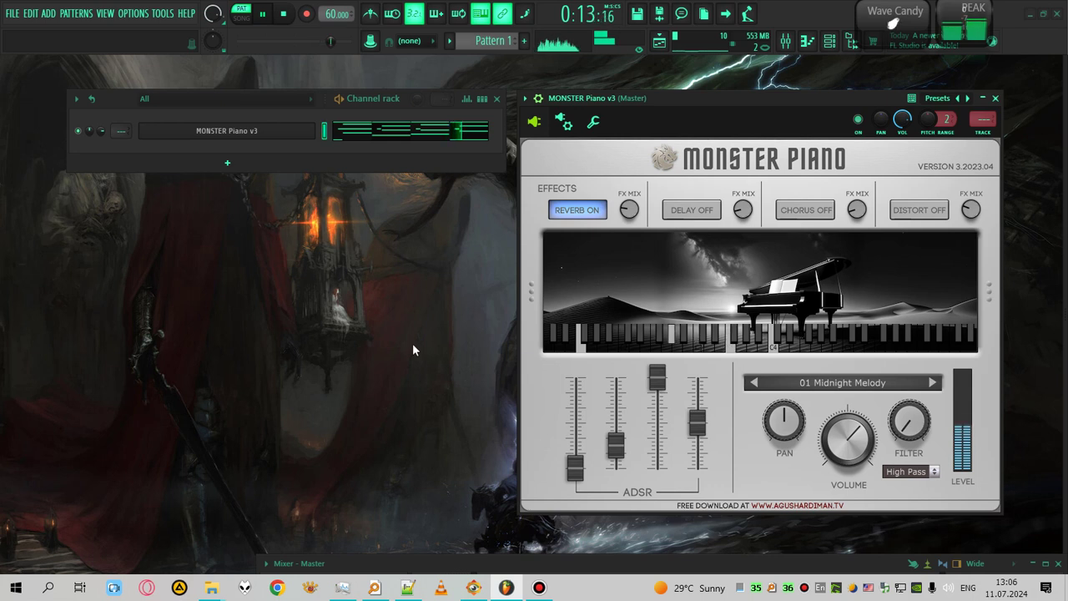
pyautogui.press('space')
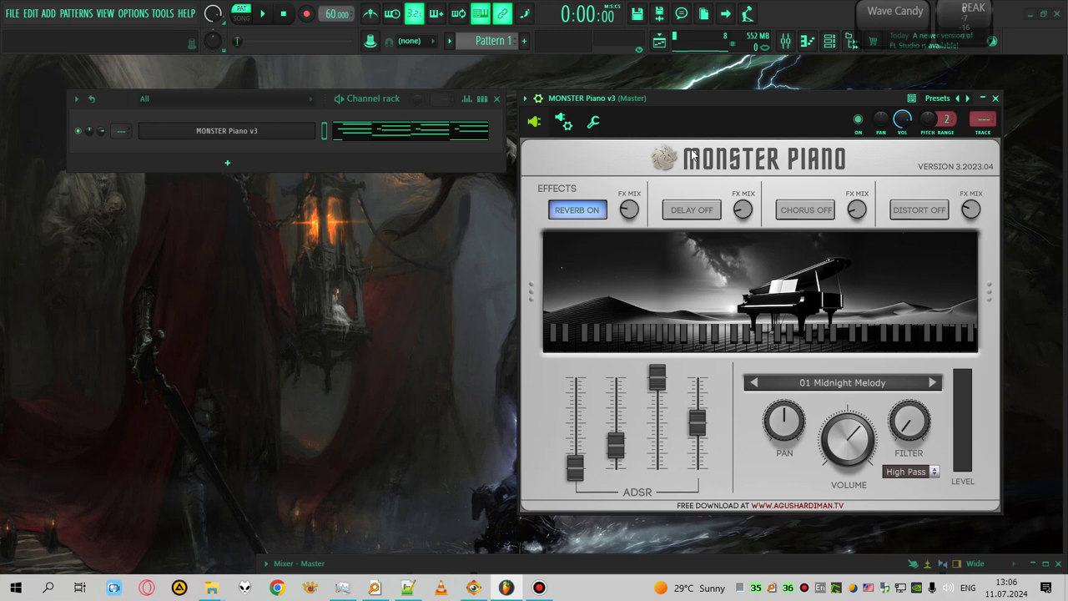
# Show the MONSTER Piano v3 piano roll without other windows over it, shrink the velocity lane to enlarge the note grid, and briefly play Pattern 1.
pyautogui.click(431, 141)
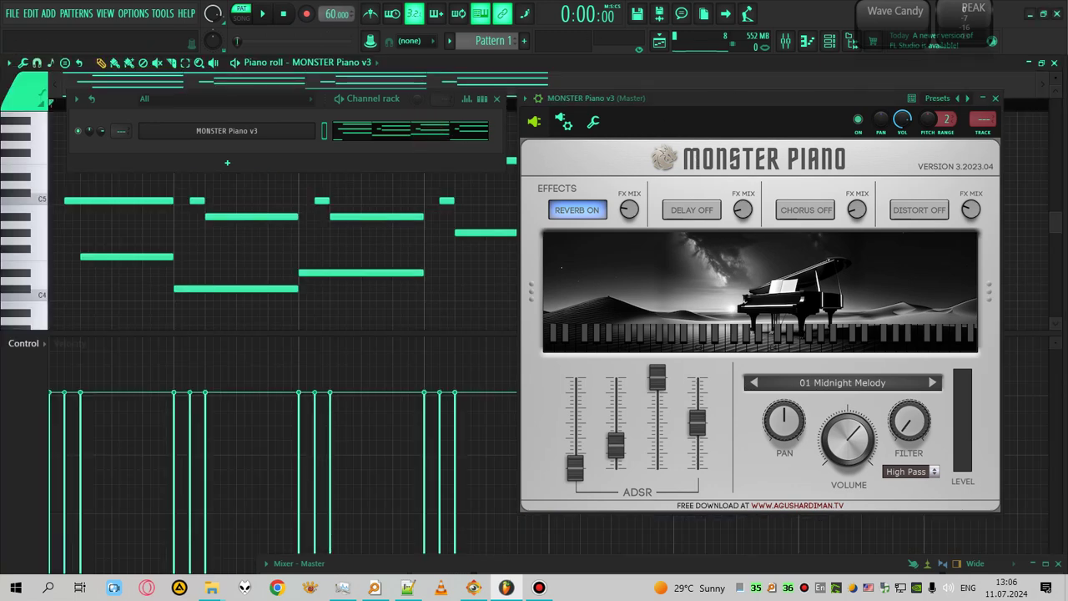
pyautogui.click(995, 97)
pyautogui.moveTo(1062, 215); pyautogui.dragTo(1056, 201)
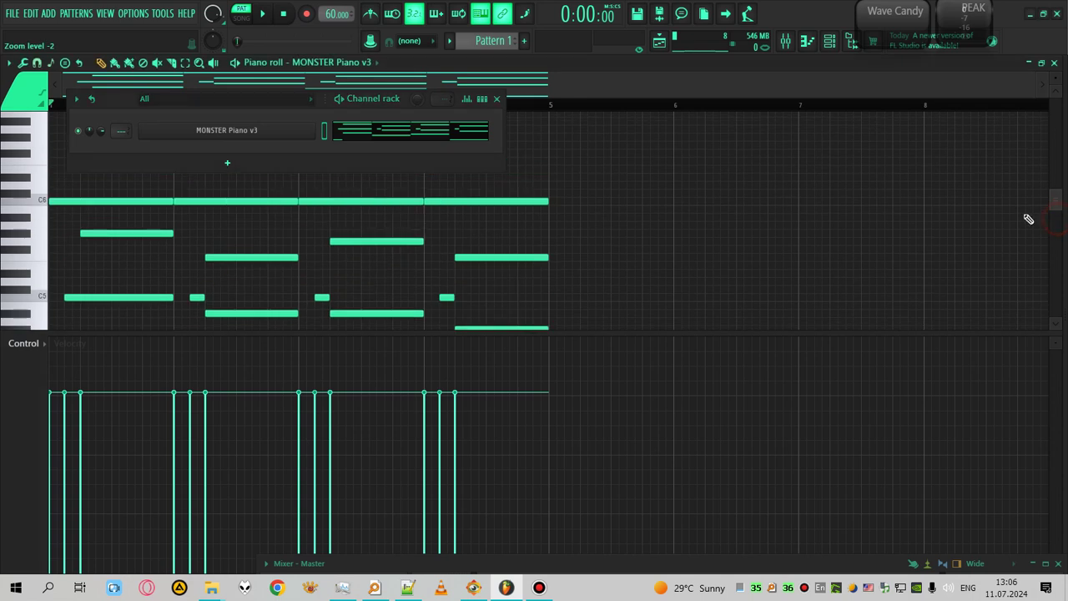
pyautogui.click(497, 98)
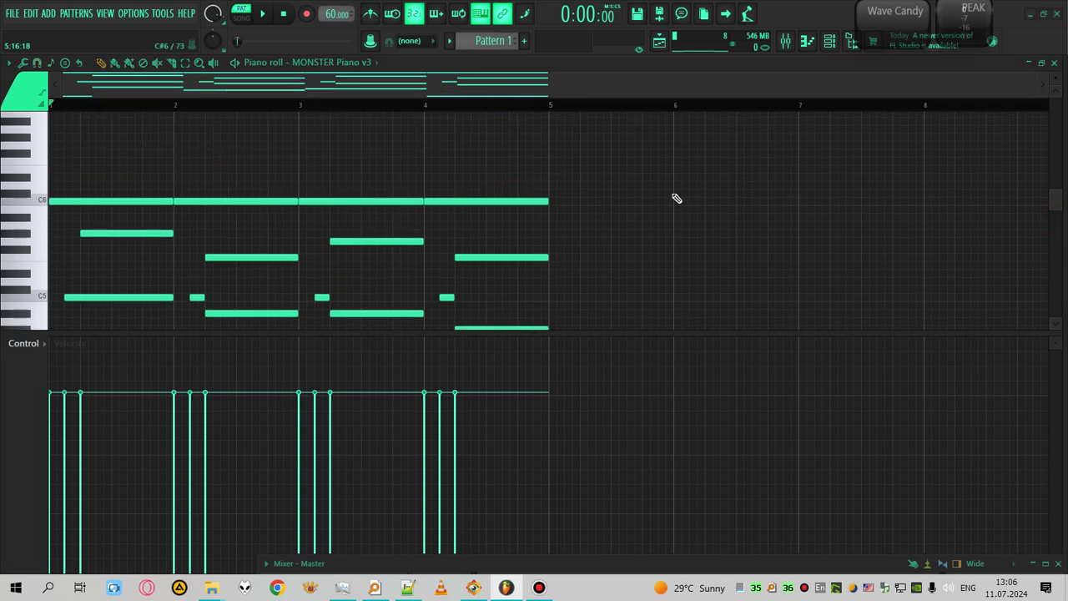
pyautogui.moveTo(531, 333); pyautogui.dragTo(526, 433)
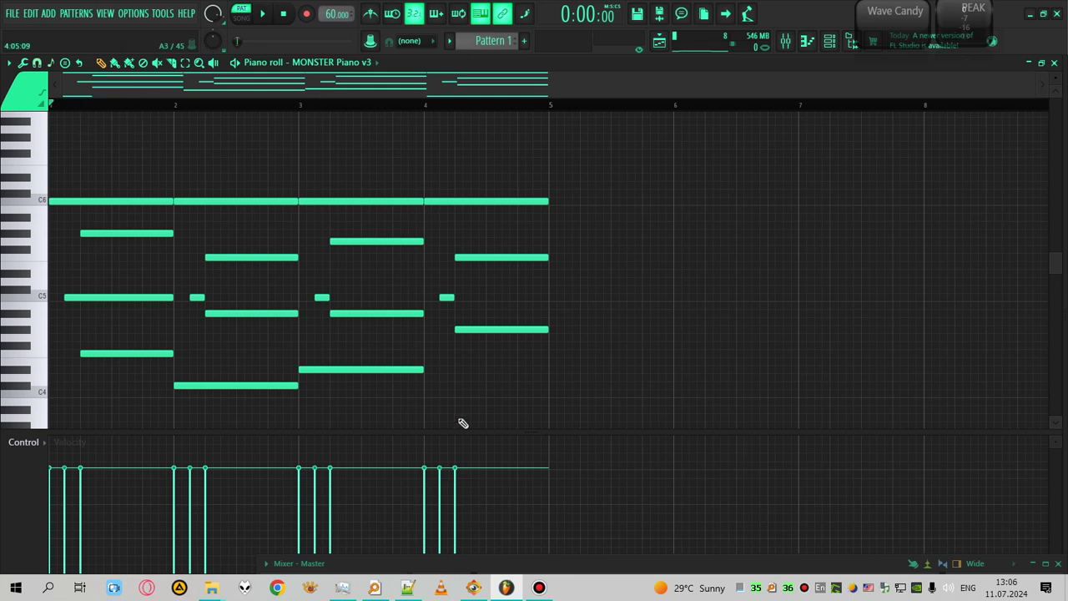
pyautogui.press('space')
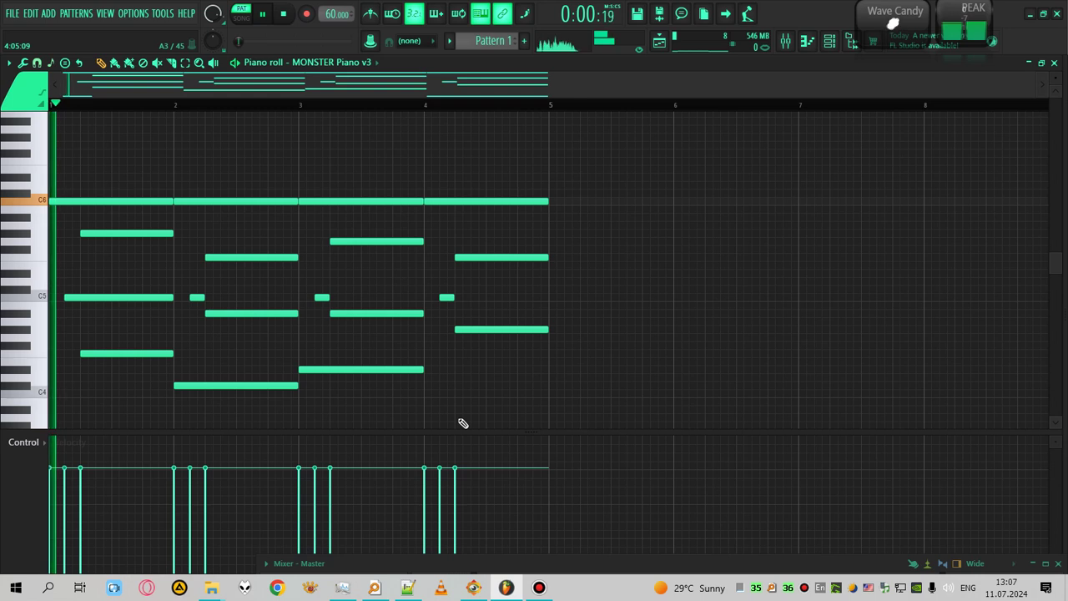
pyautogui.press('space')
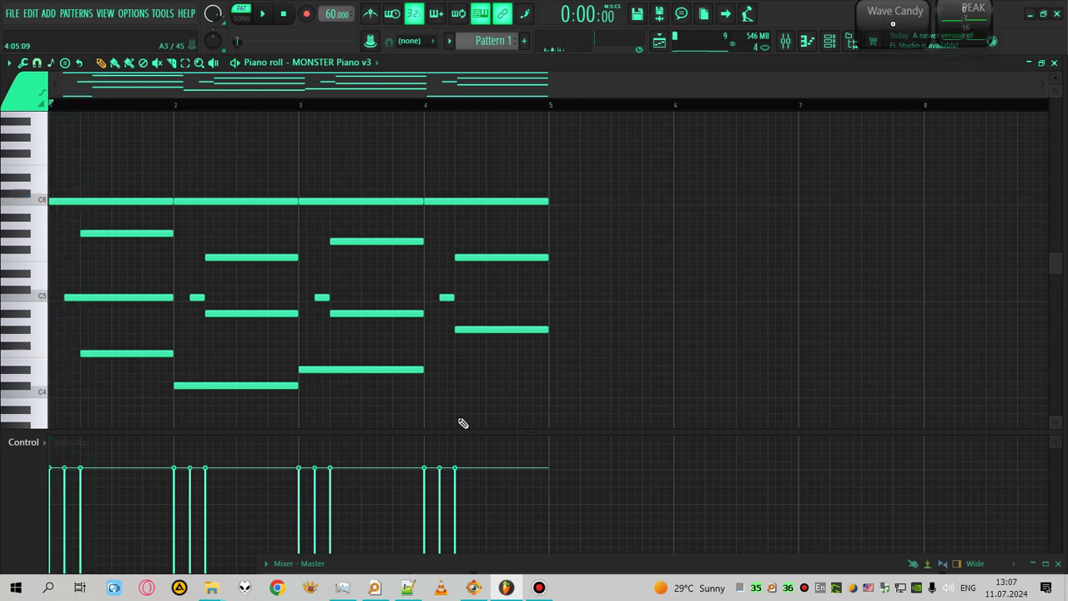